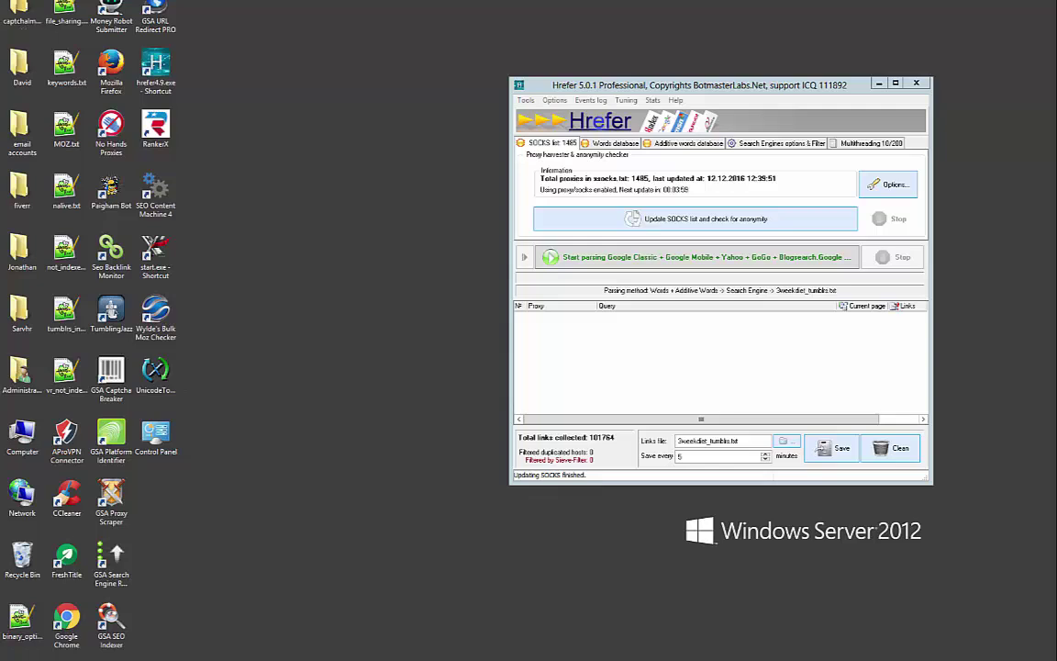
Load Wikipedia's List of most popular websites in a new Firefox tab and highlight the Tumblr entry
key("alt+Tab")
left_click(386, 88)
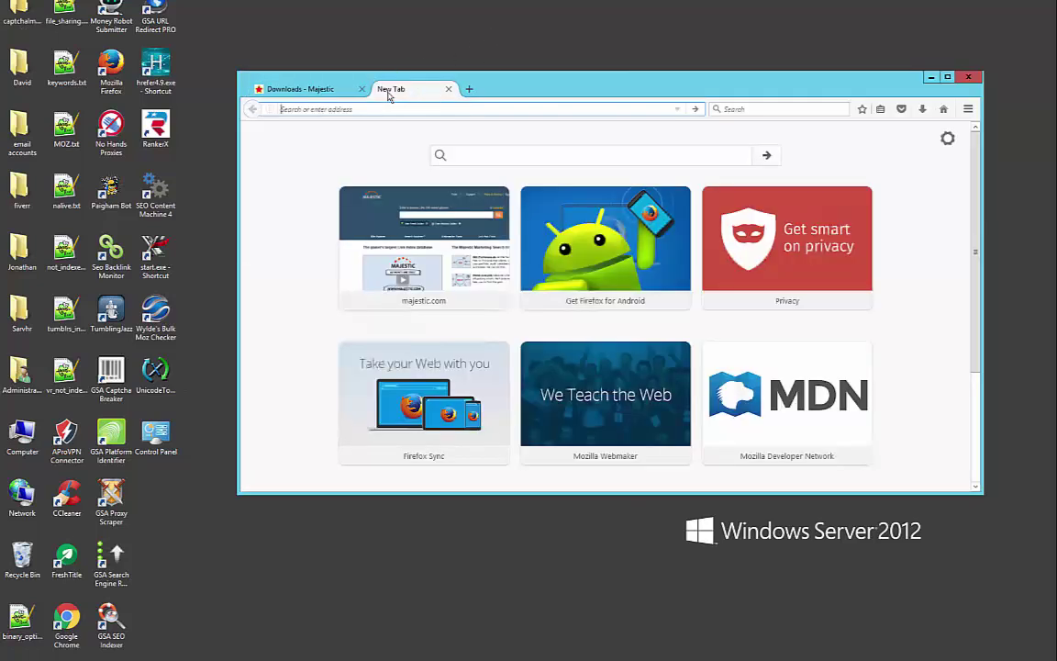
type("https://en.wikipedia.org/wiki/List_of_most_popular_websites")
key("Return")
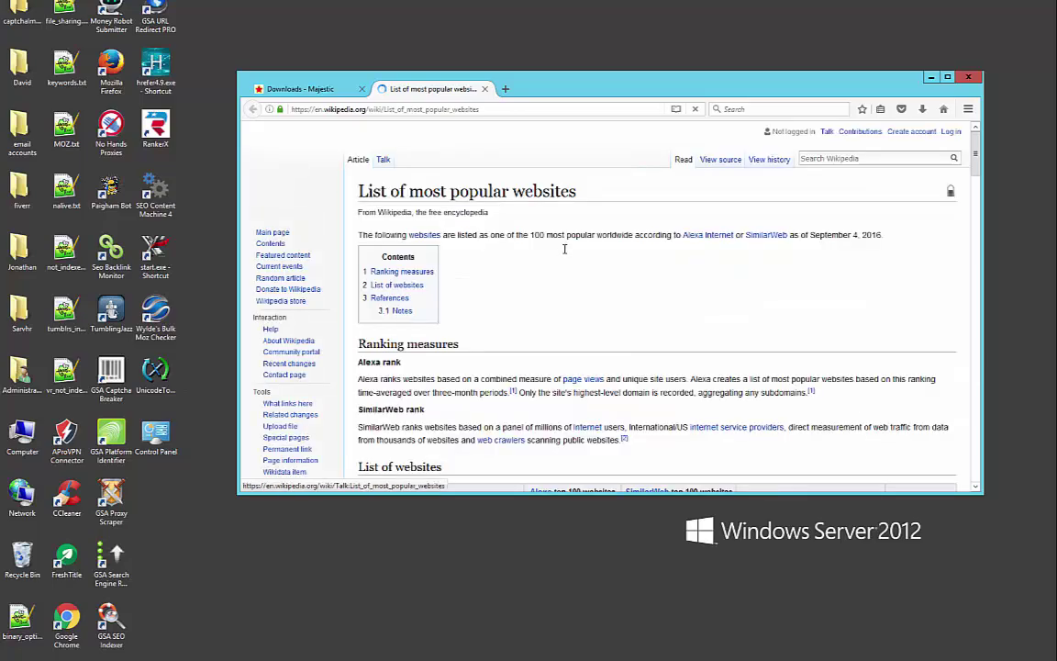
scroll(564, 254, "down", 10)
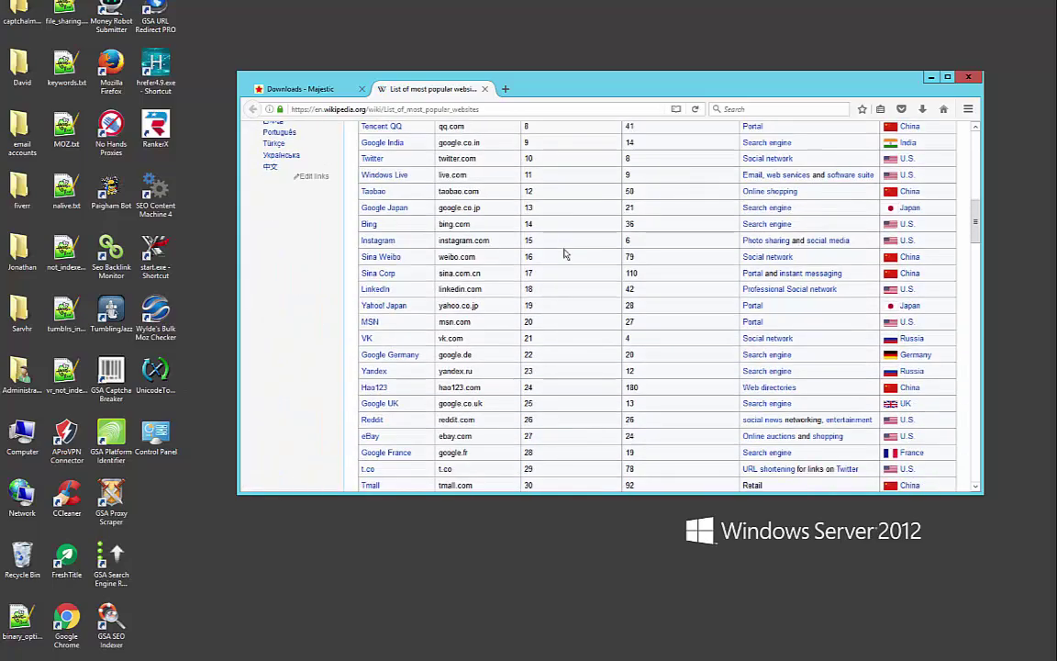
scroll(565, 254, "down", 6)
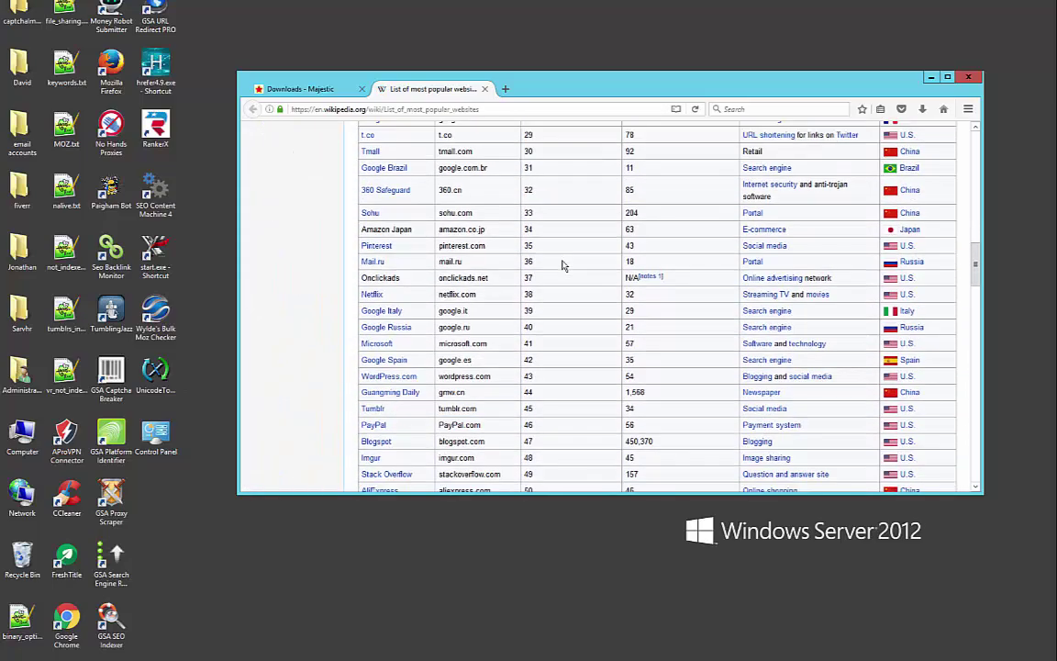
scroll(563, 265, "down", 2)
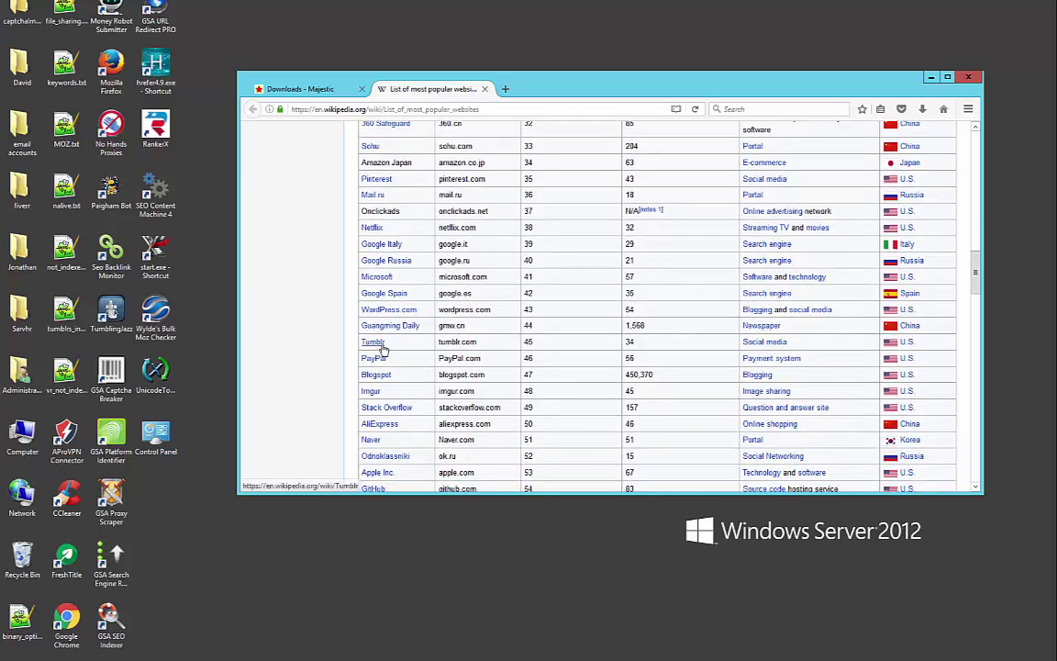
left_click_drag(395, 344, 362, 342)
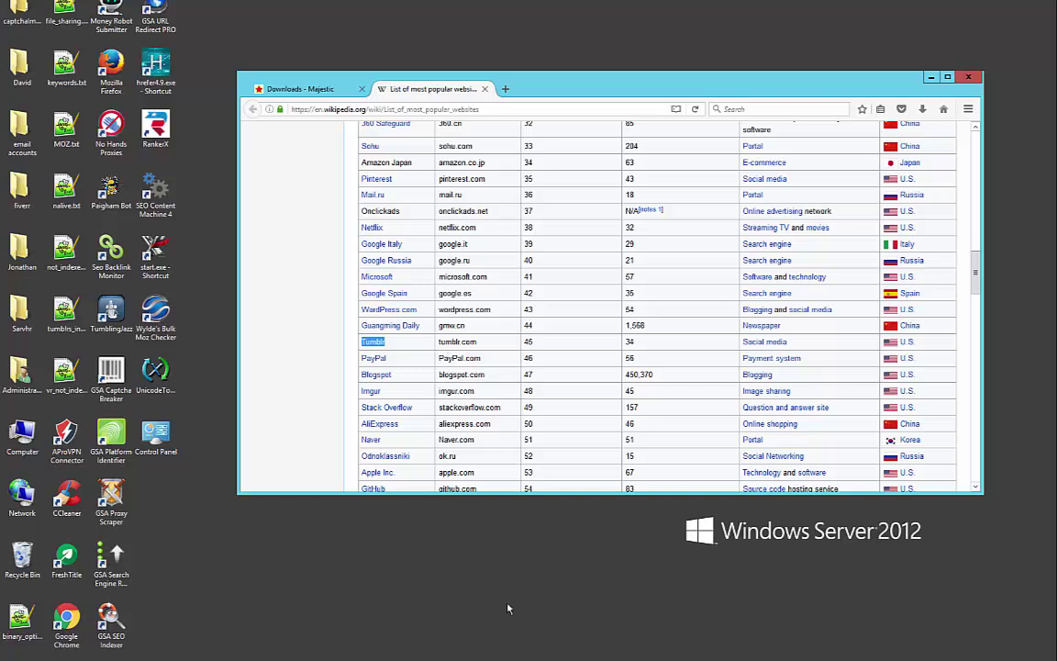
Cycle past Keyword Snatcher and Hrefer to bring GSA Proxy Scraper's 769 tested proxies forward
key("alt+Tab")
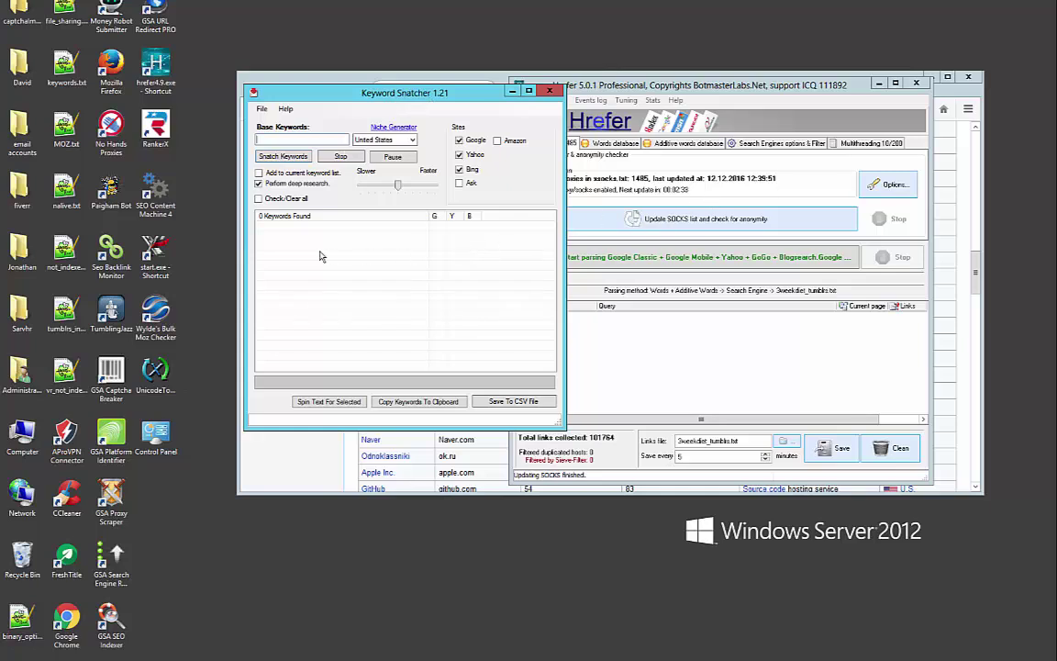
key("alt+Tab")
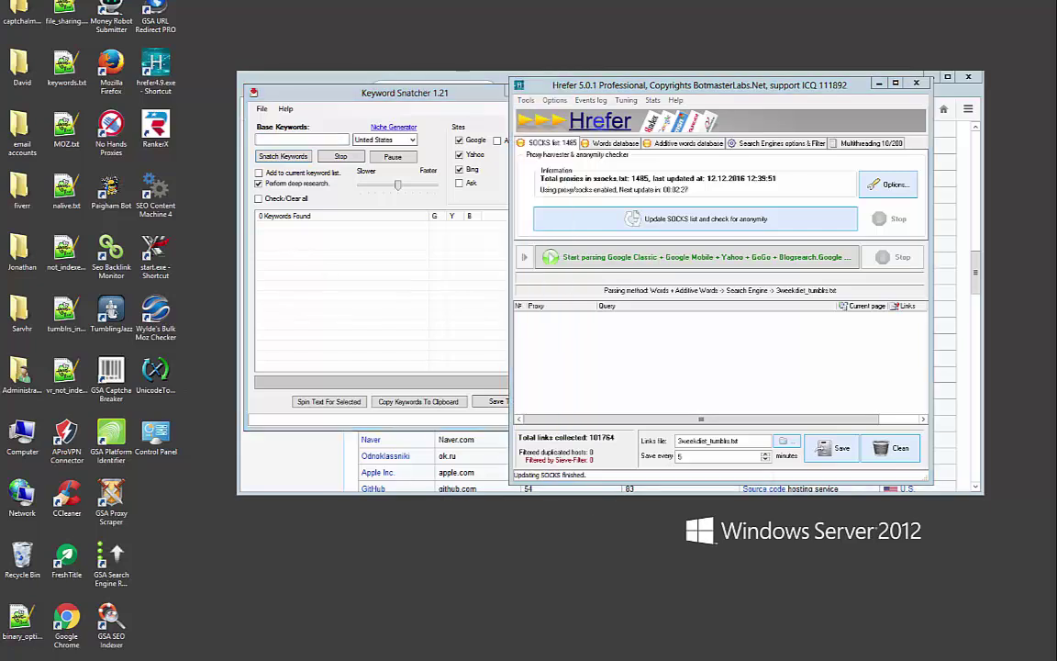
key("alt+Tab")
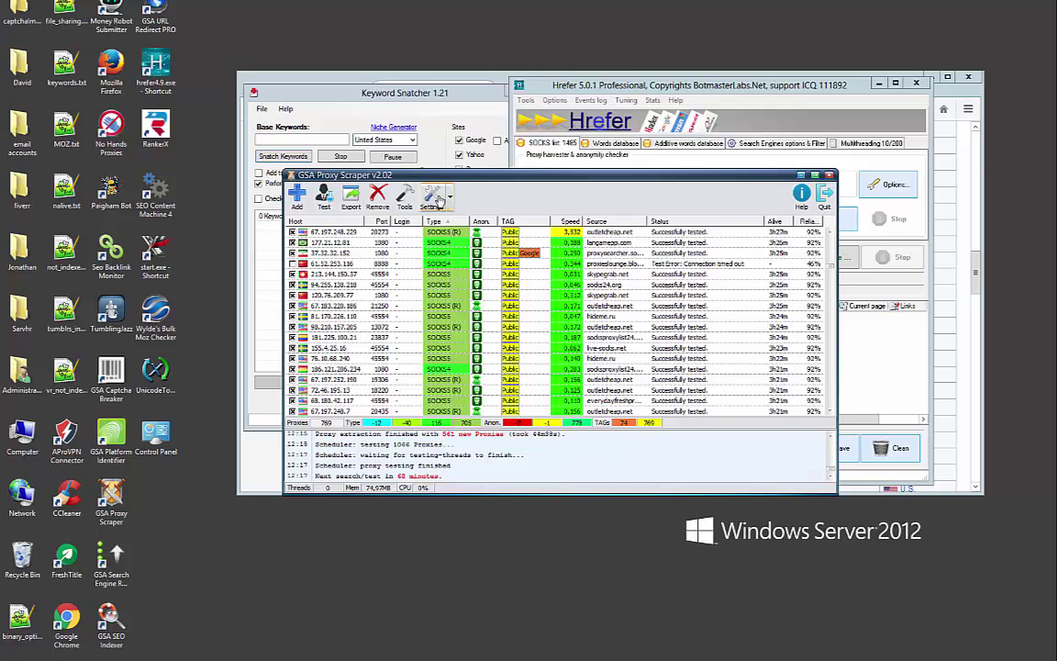
Toggle Socks4 and Socks5 acceptance in GSA Proxy Scraper's filter settings and confirm
left_click(431, 195)
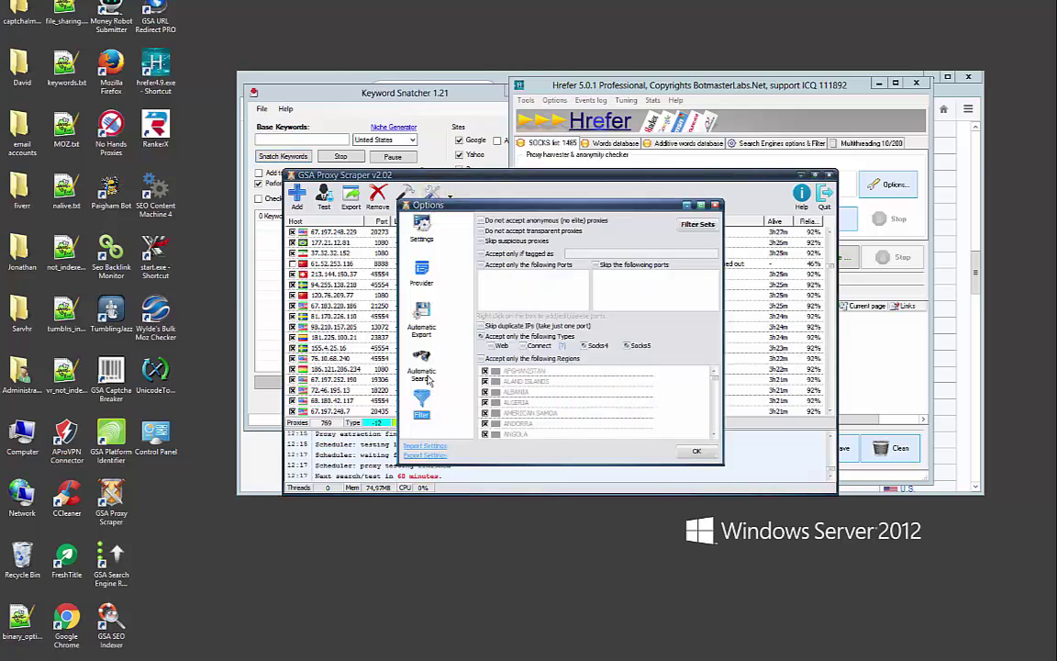
left_click(584, 346)
left_click(624, 346)
left_click(697, 454)
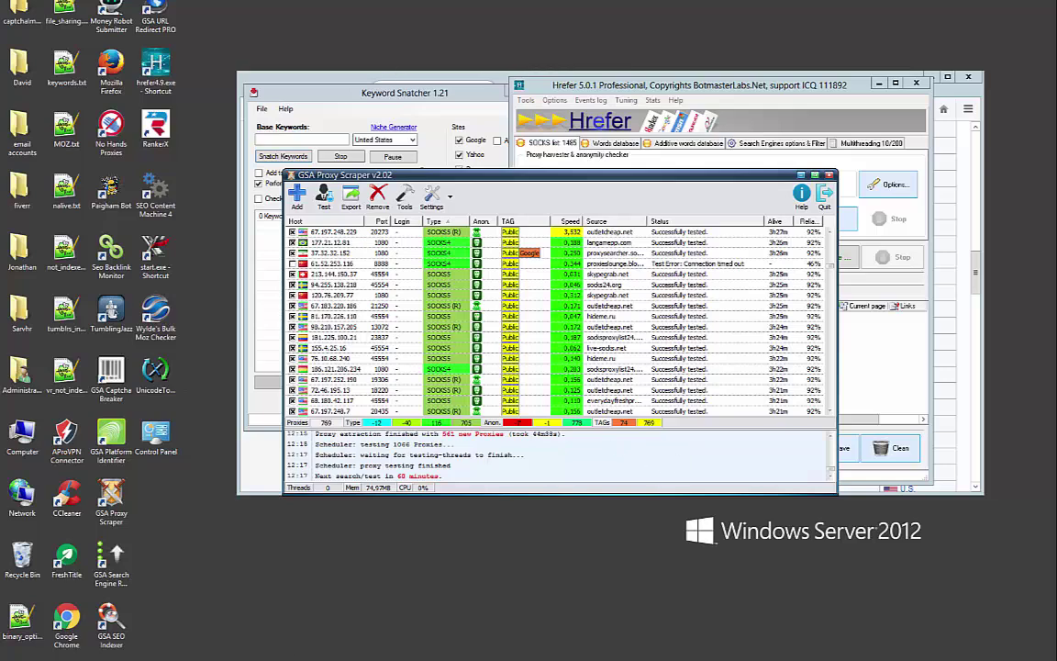
key("alt+Tab")
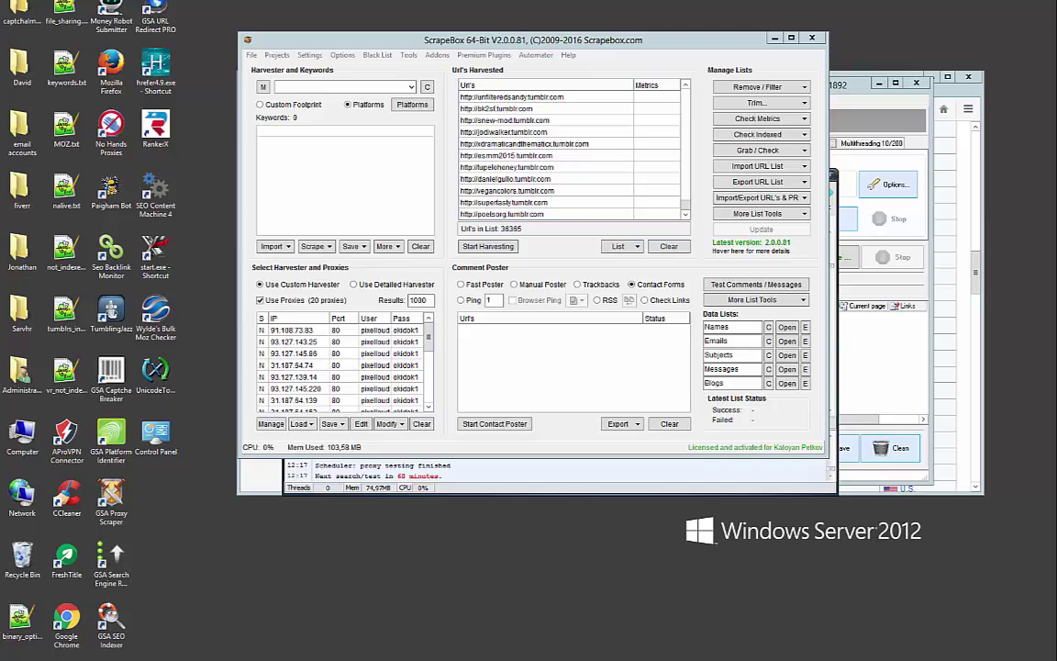
key("super+Down")
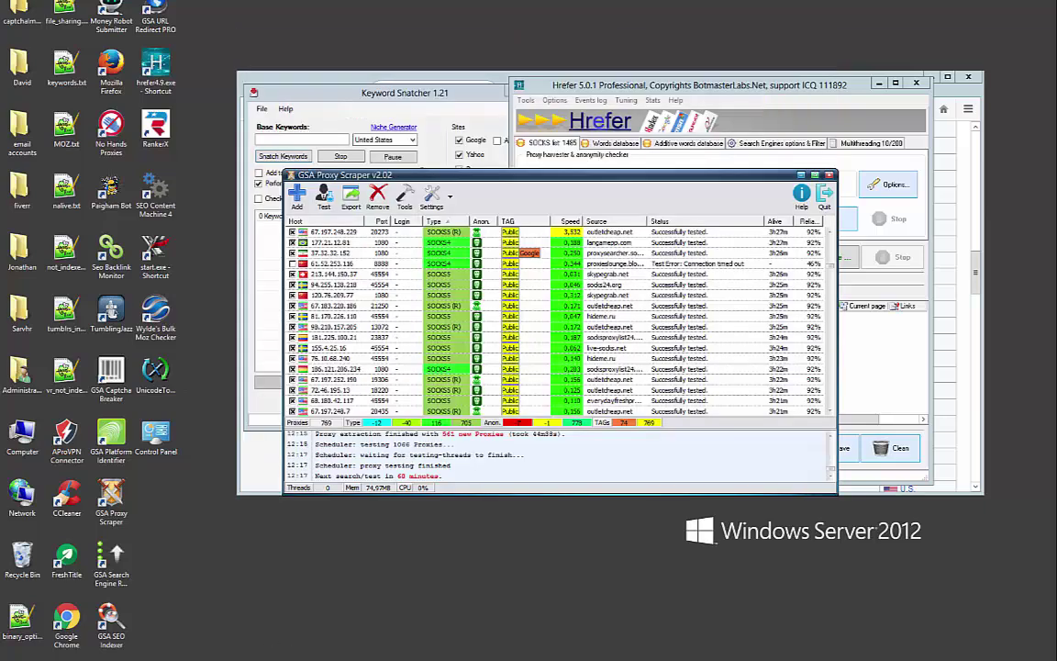
Snatch keywords for 'make money online' with deep research off, then copy all 524 to the clipboard
left_click(303, 138)
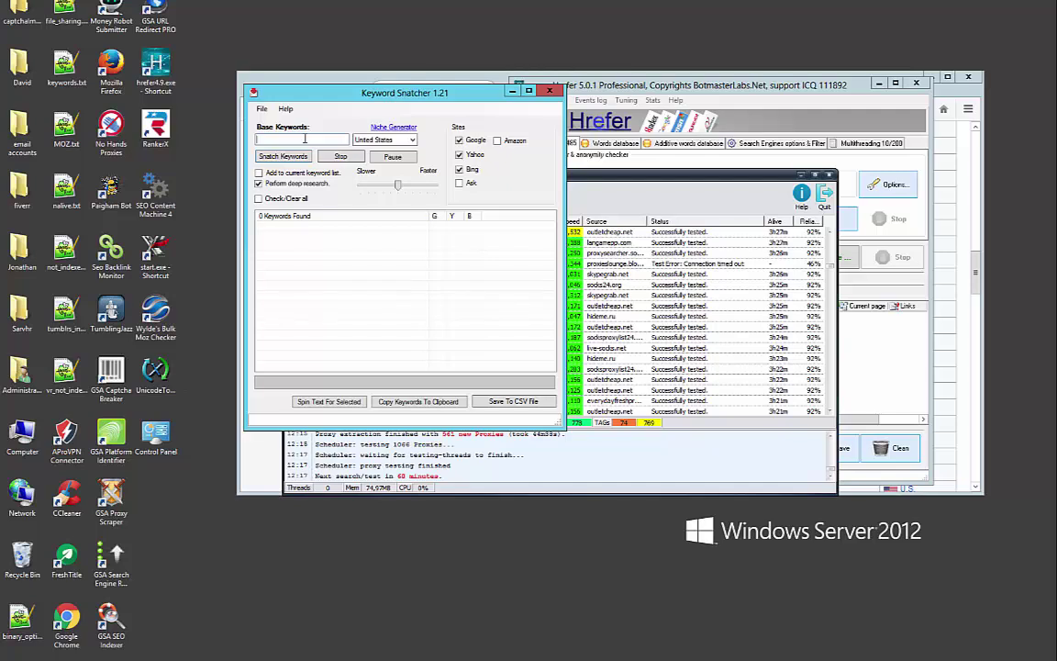
type("make money online")
left_click(260, 182)
left_click(260, 173)
left_click(259, 174)
left_click(259, 184)
left_click(294, 158)
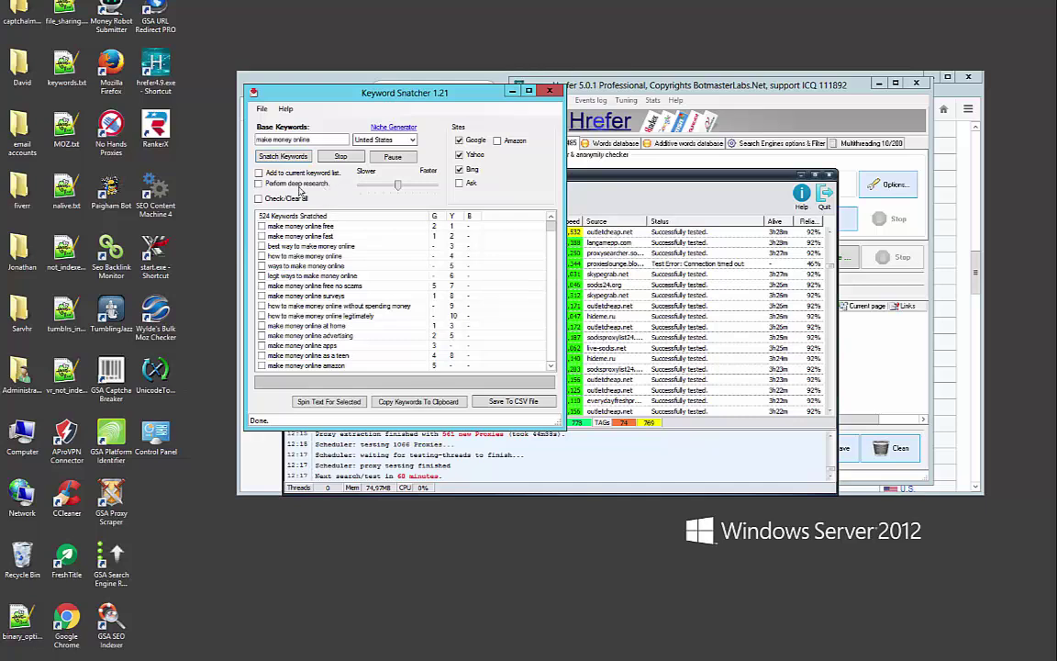
left_click(409, 402)
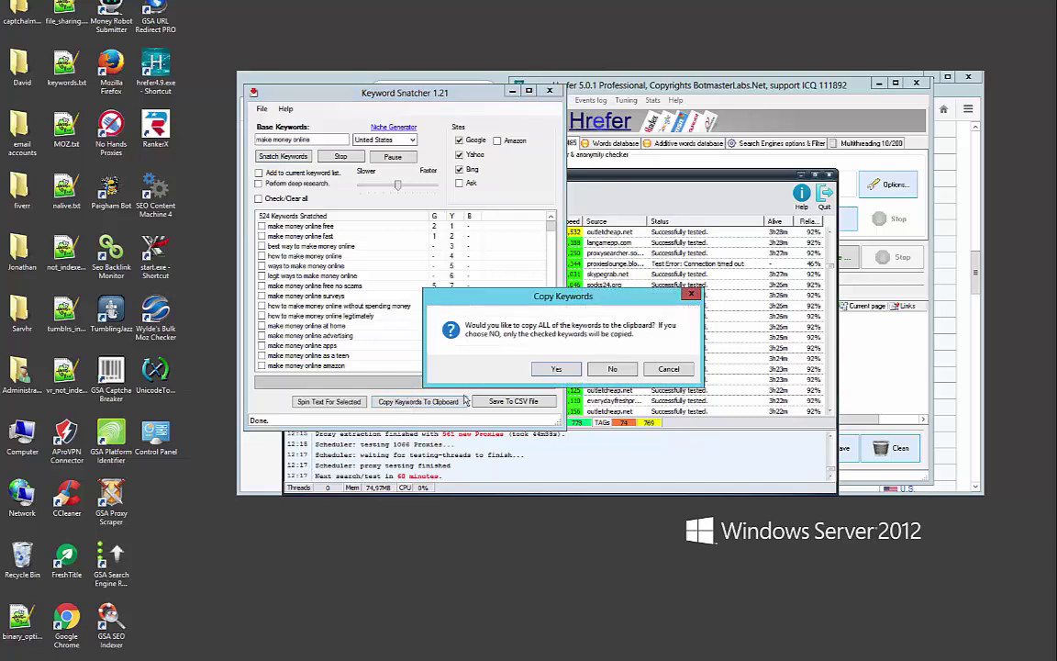
left_click(557, 369)
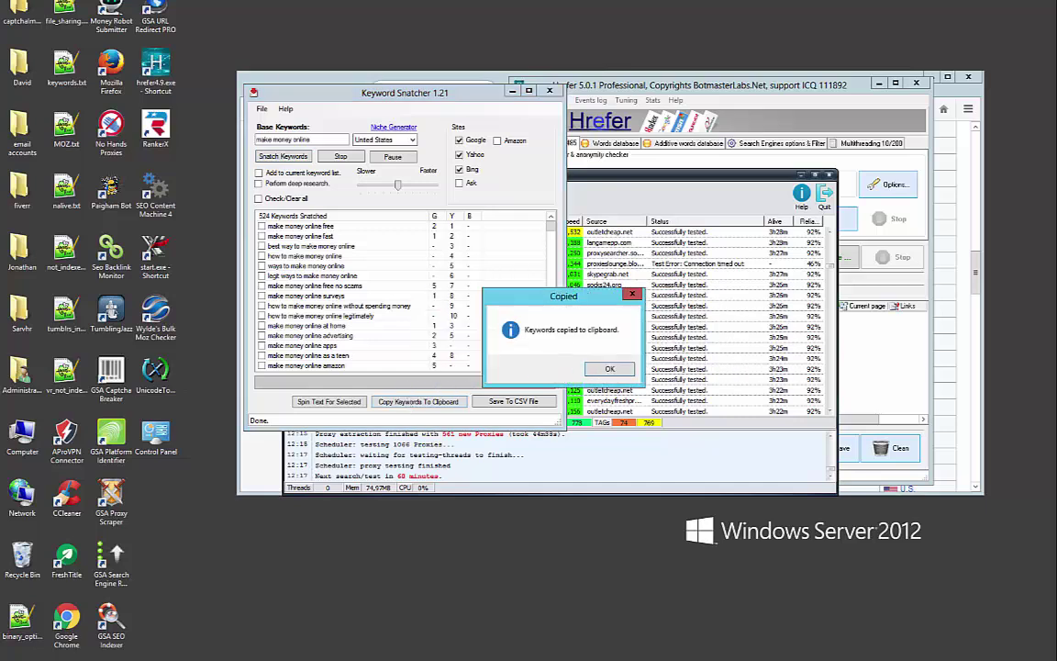
Paste the copied keywords into a new Notepad++ document and remove the trailing blank line
key("alt+Tab")
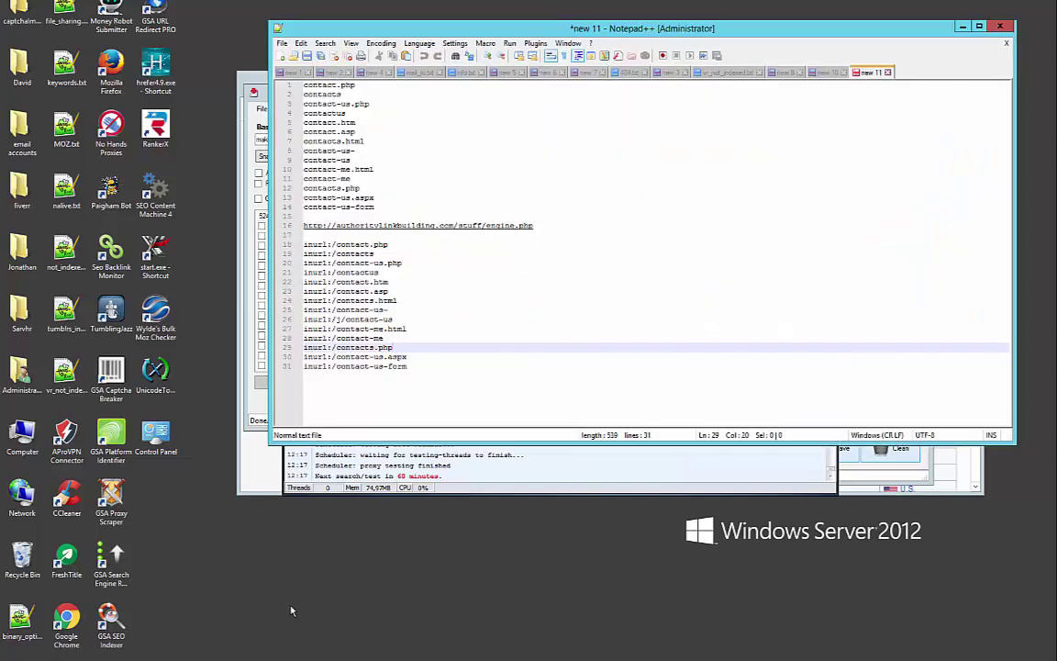
key("ctrl+n")
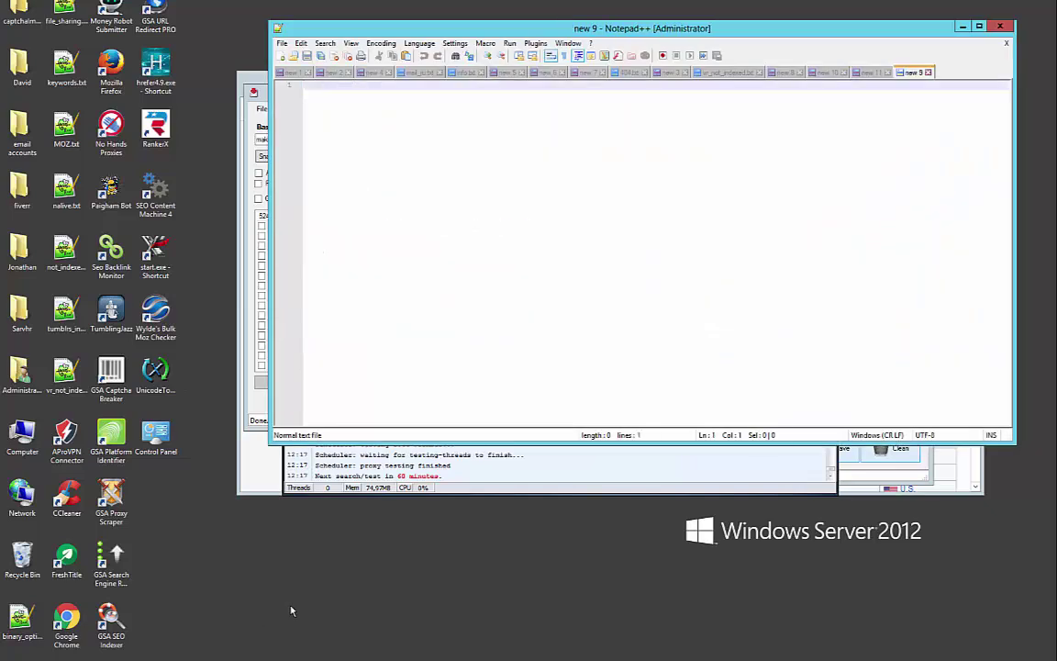
key("ctrl+v")
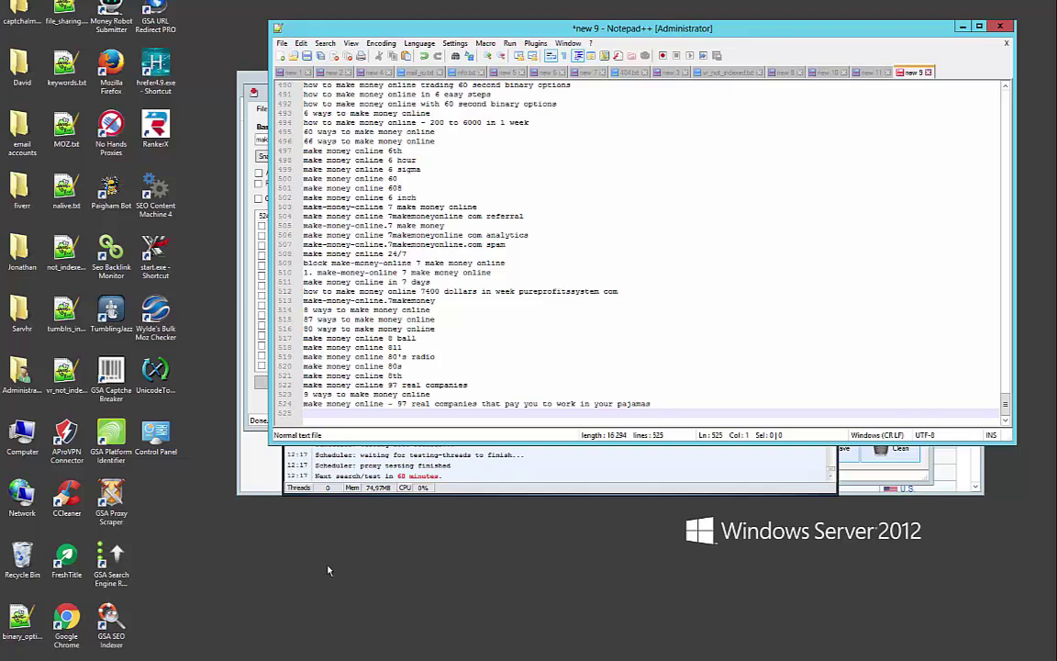
key("BackSpace")
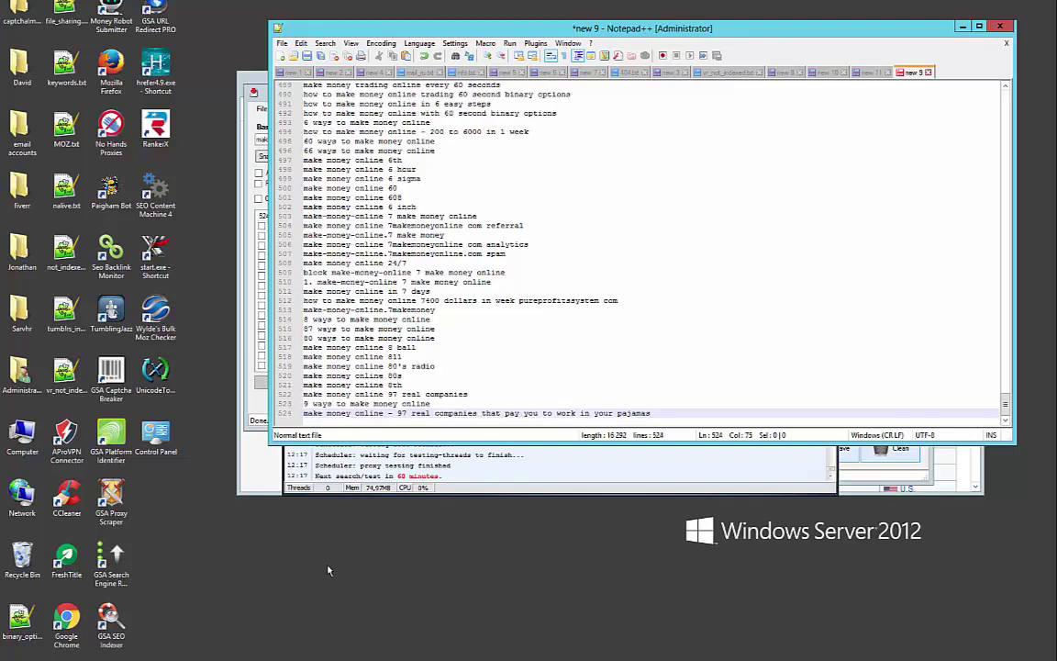
Save the list as make_money.txt in C:\Hrefer501\Words and close its tab
key("ctrl+s")
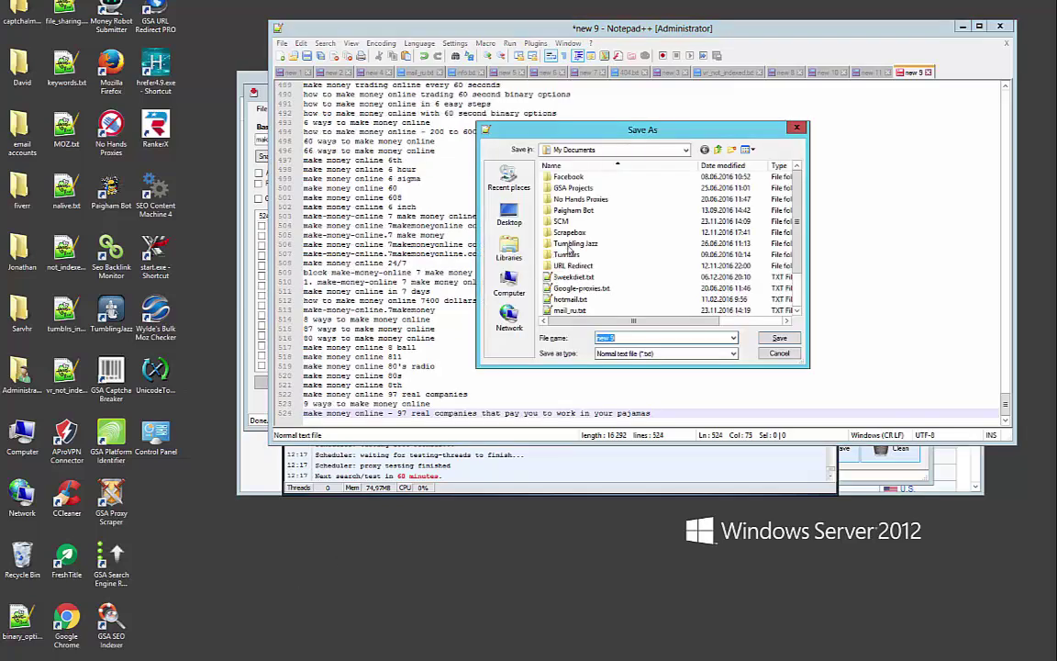
left_click(509, 282)
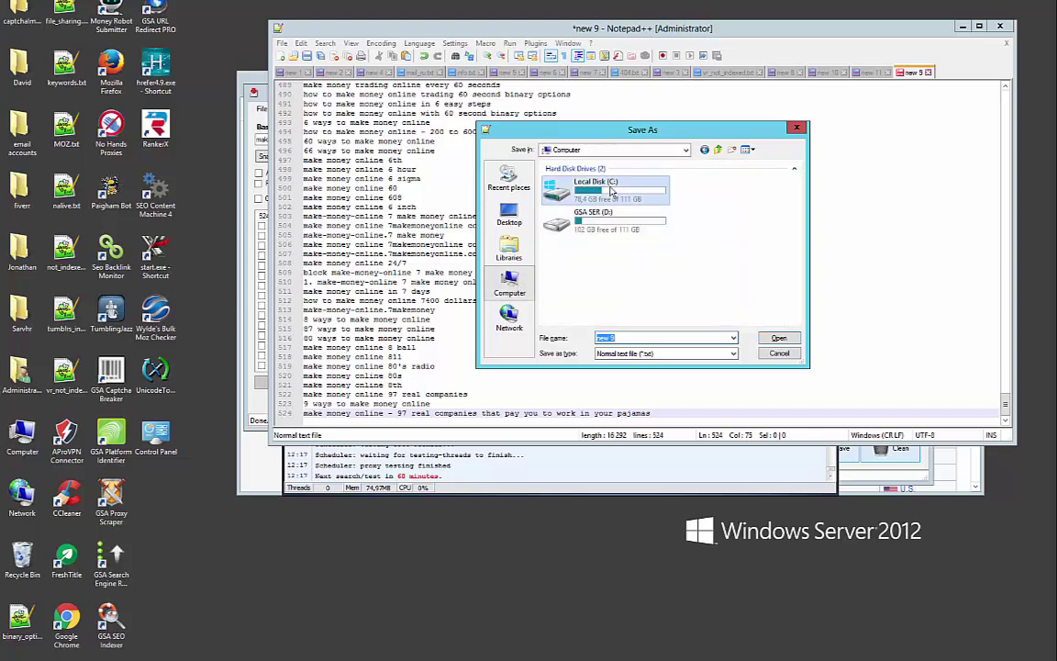
double_click(571, 176)
double_click(580, 213)
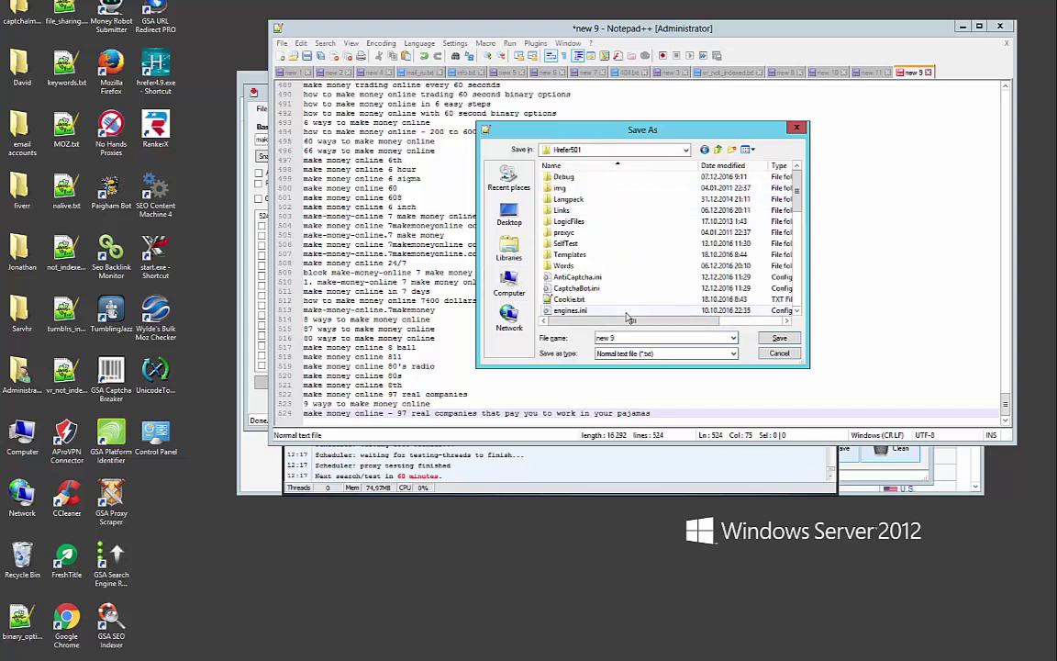
double_click(578, 265)
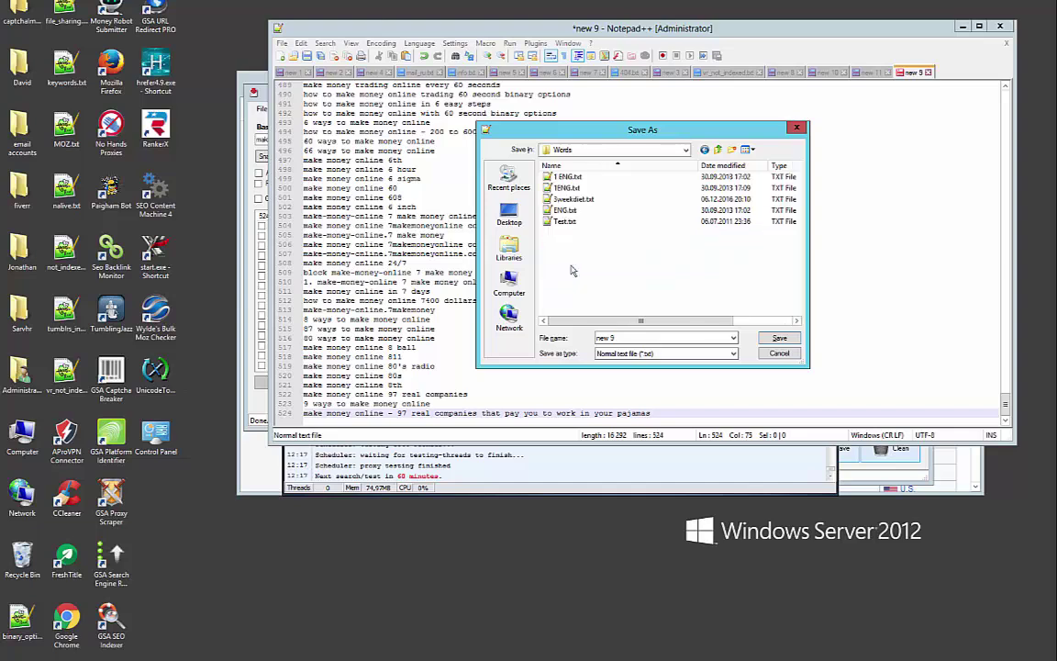
double_click(670, 339)
type("make_money")
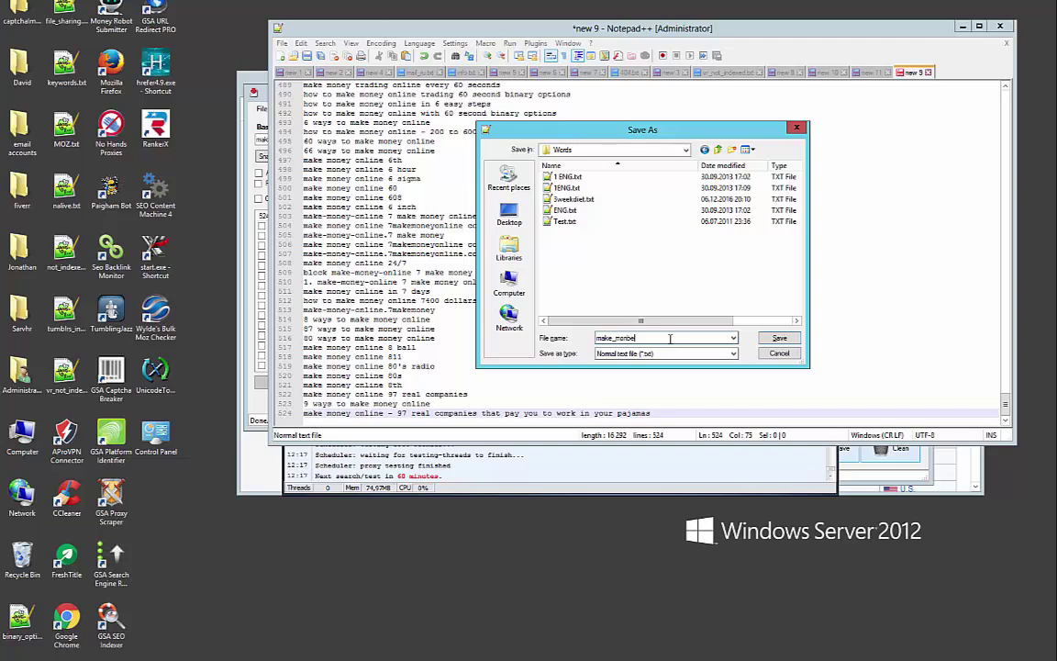
key("Return")
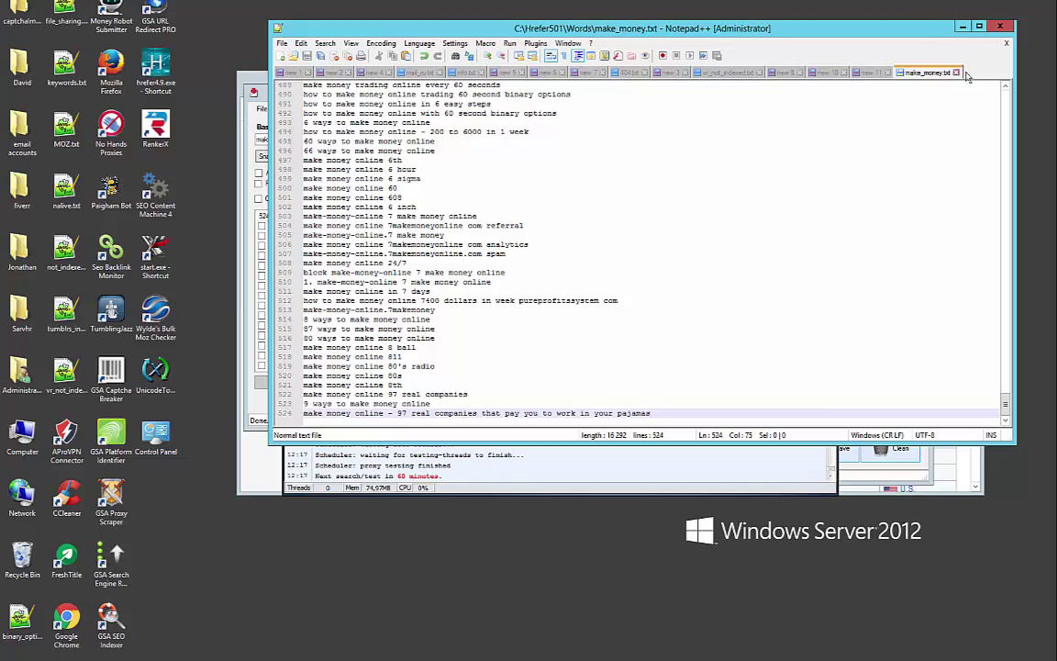
key("ctrl+w")
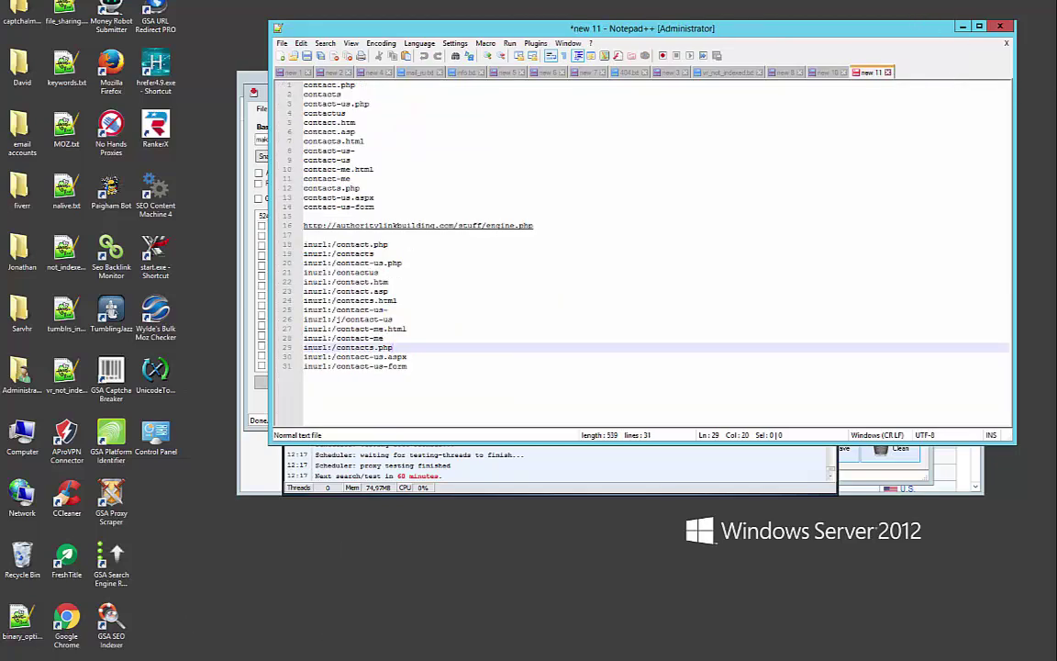
In Hrefer's words database settings, start adding words from a text file
key("alt+Tab")
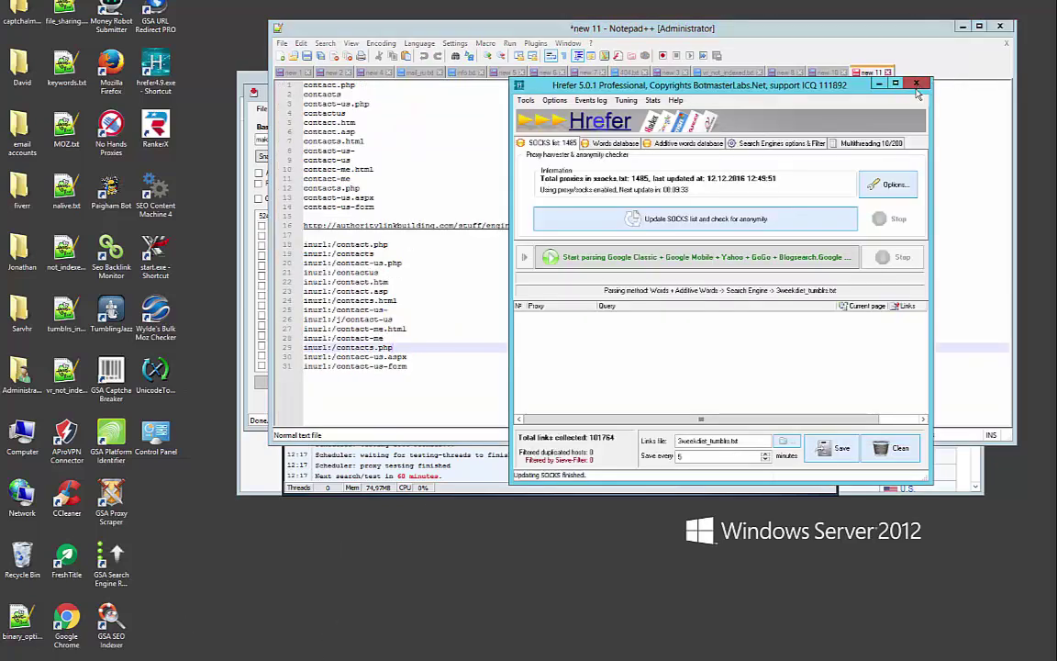
left_click(591, 143)
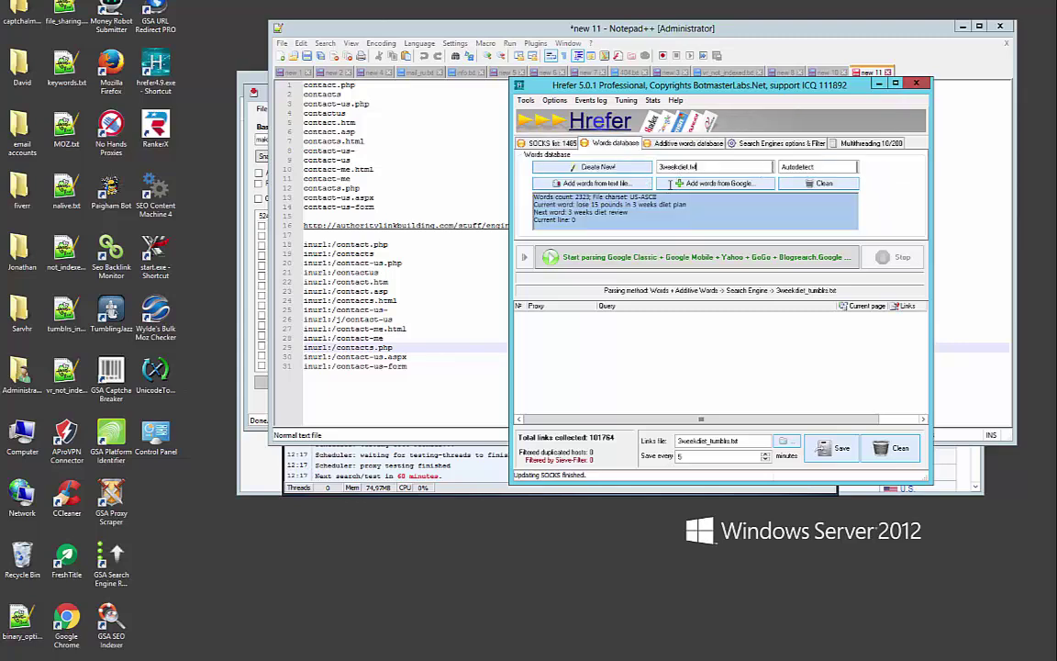
left_click(592, 183)
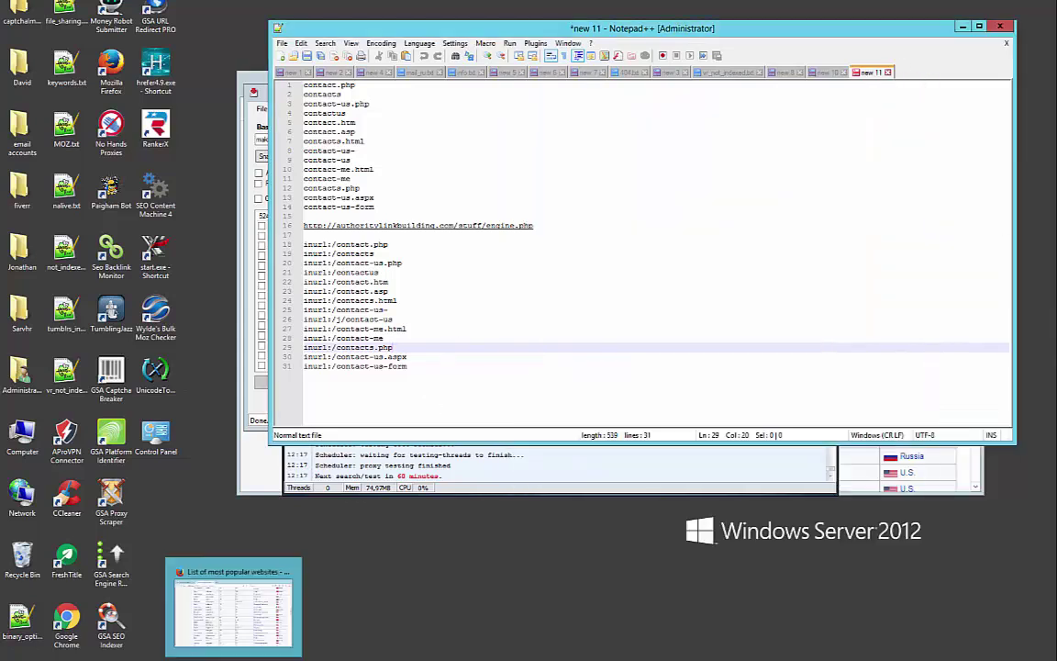
Browse File Explorer to C:\Hrefer501 and select hrefer5.0.1.exe
key("super+e")
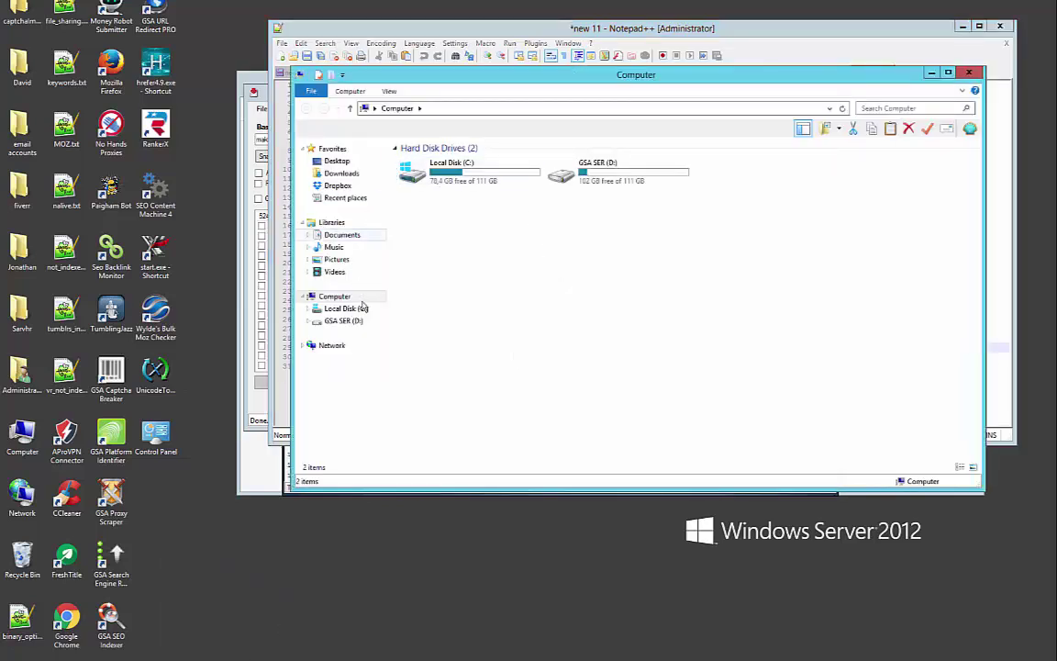
left_click(354, 308)
double_click(443, 197)
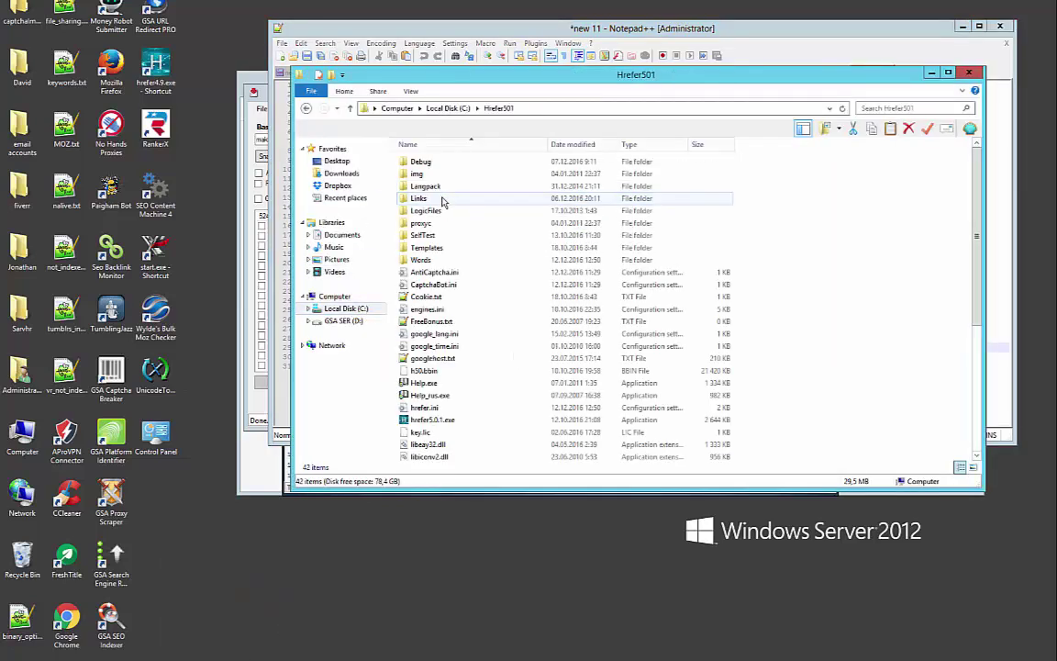
left_click(433, 420)
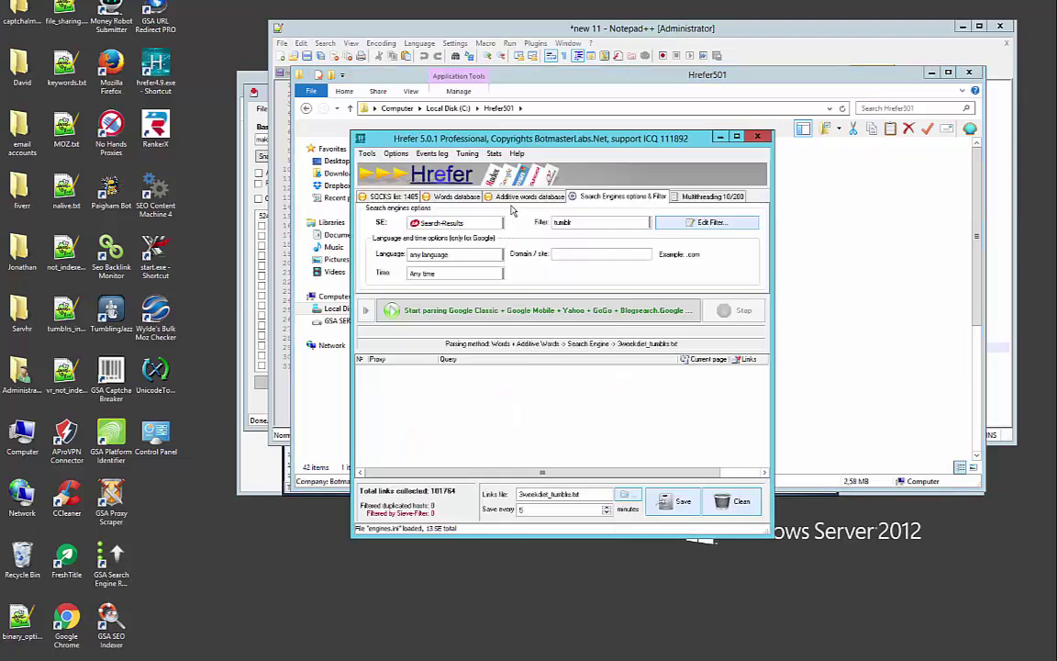
Update Hrefer's SOCKS list and choose make_money.txt as the words database file
left_click(397, 197)
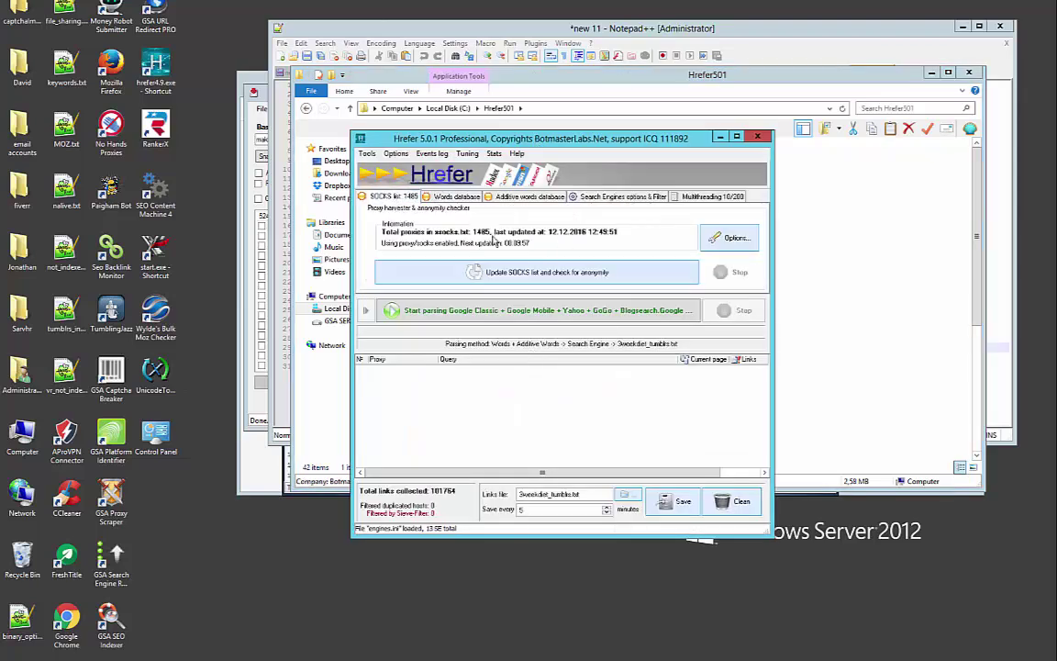
left_click(500, 279)
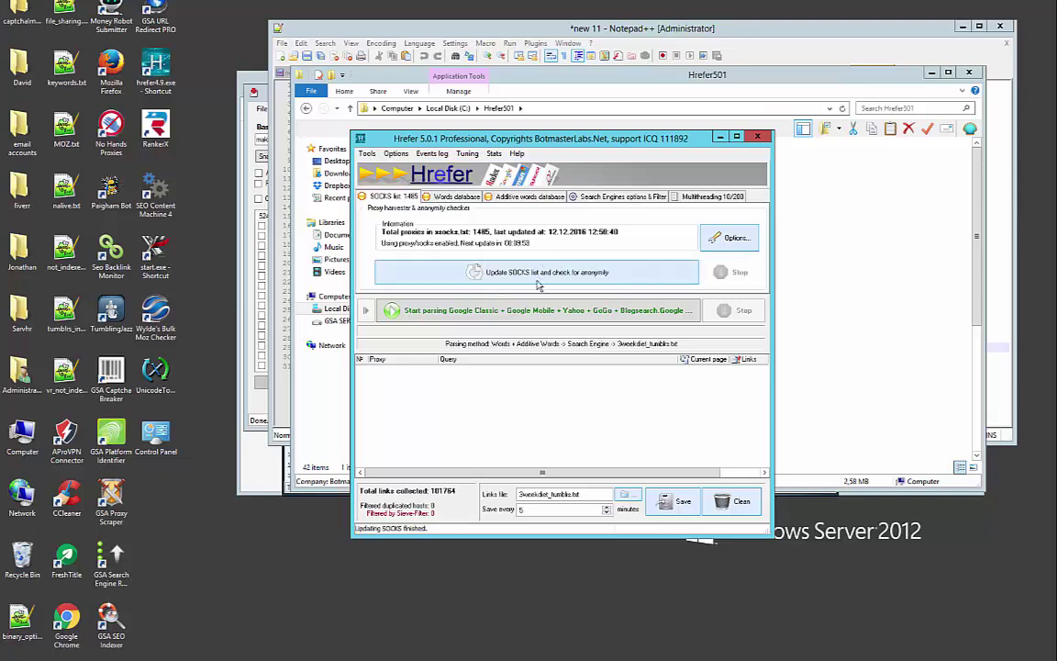
left_click(488, 197)
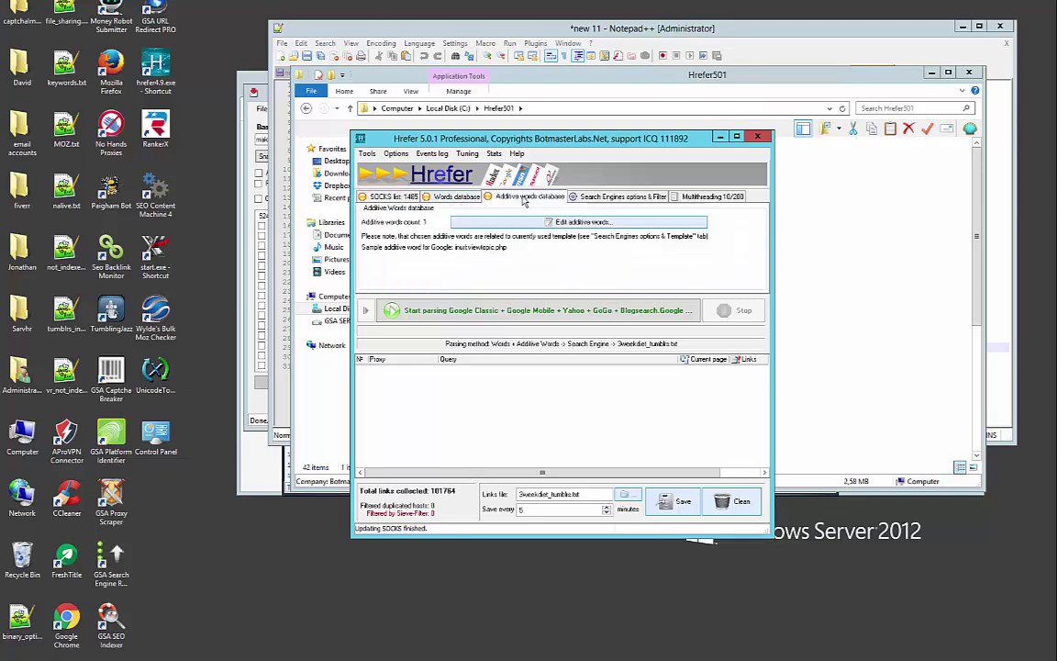
left_click(464, 198)
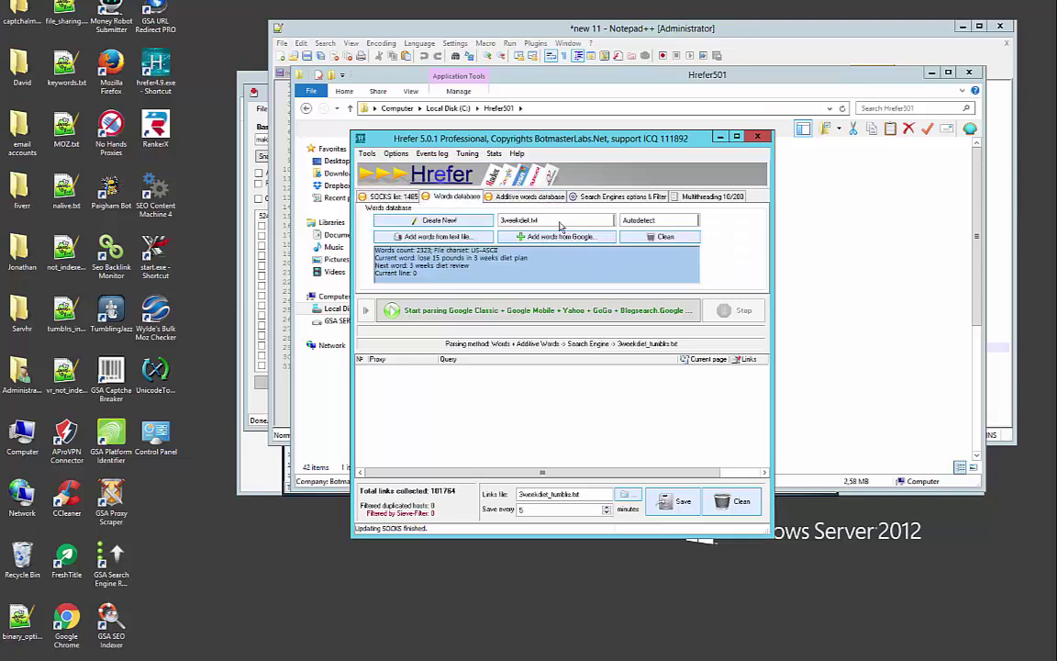
left_click(613, 221)
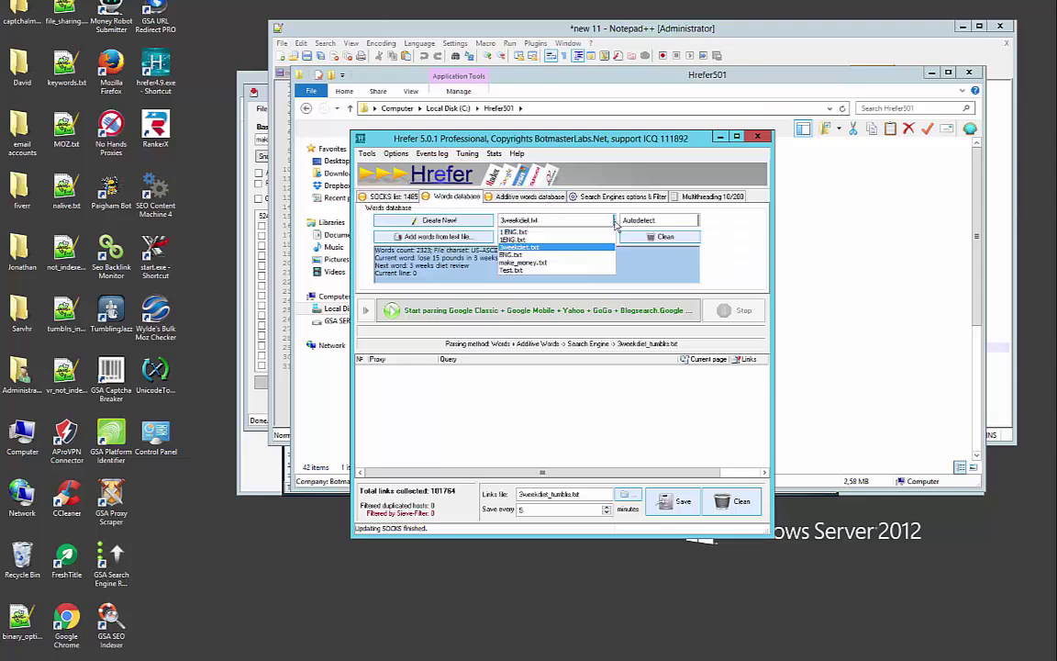
left_click(514, 241)
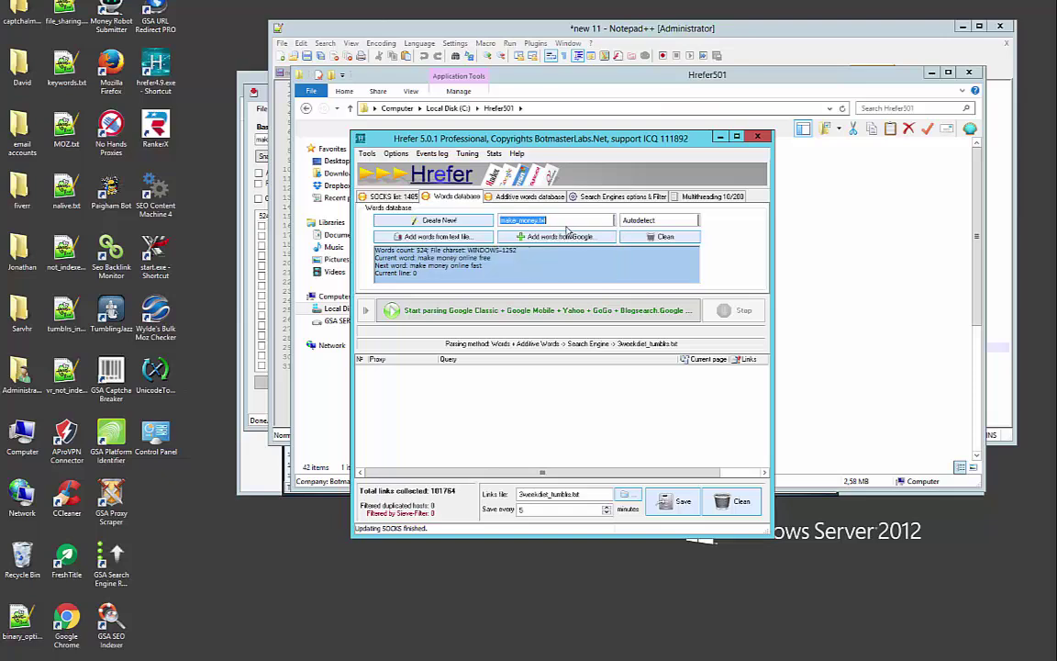
left_click(587, 196)
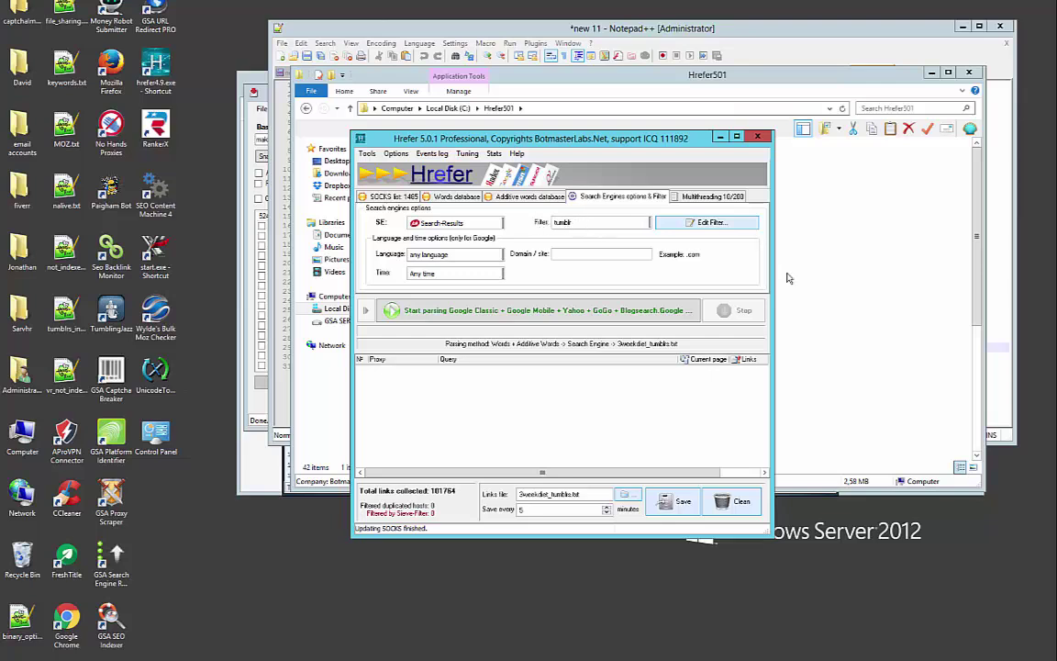
left_click(798, 256)
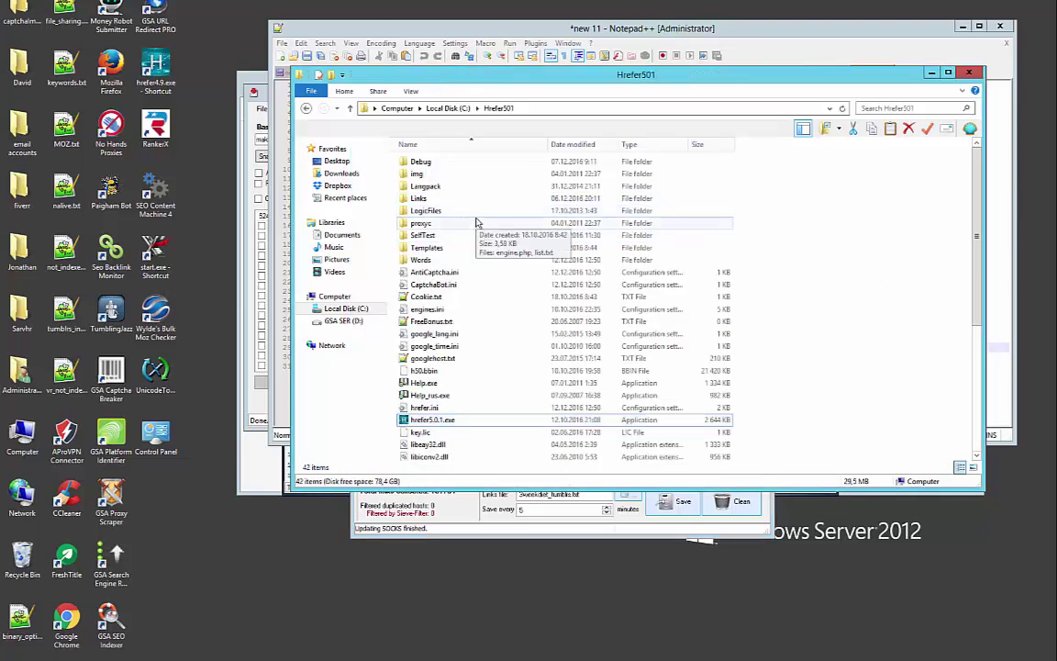
Open the Templates folder inside C:\Hrefer501
double_click(449, 248)
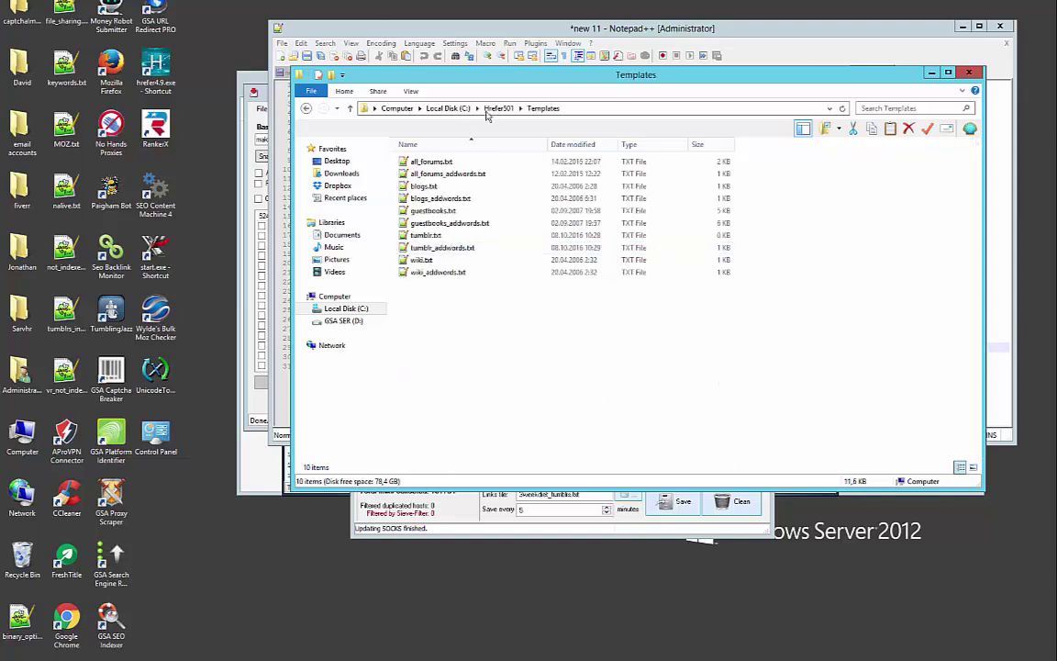
left_click(491, 108)
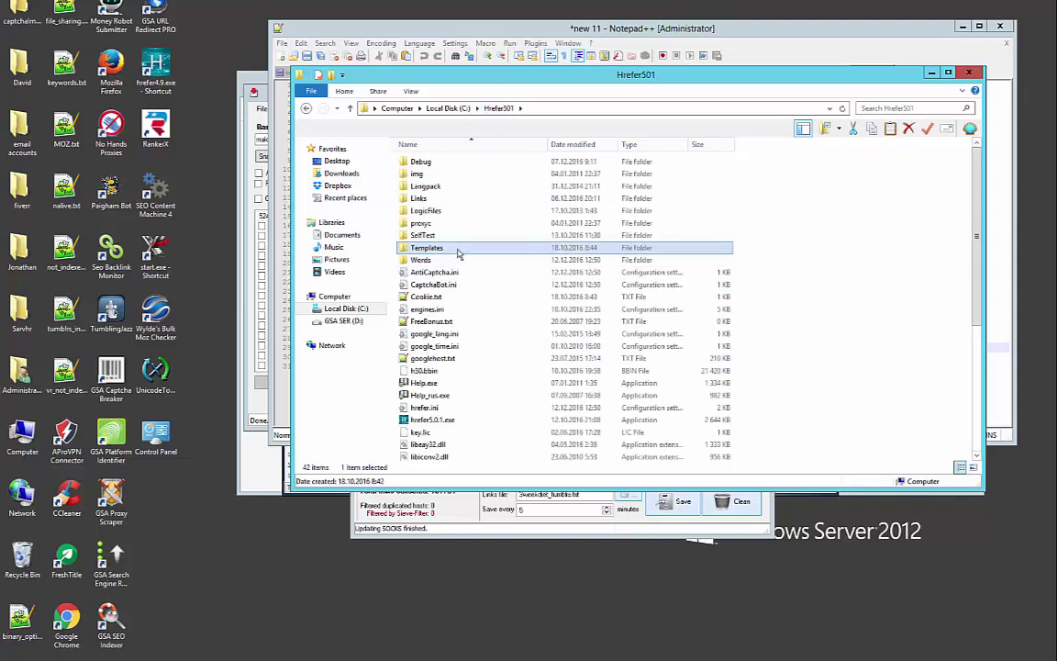
double_click(459, 248)
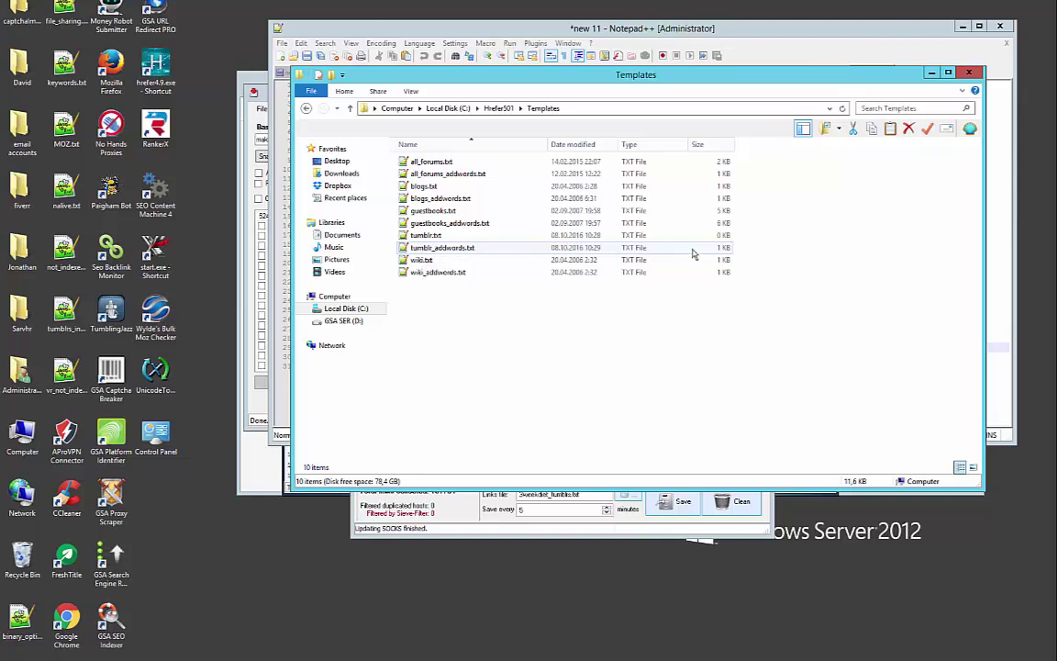
Inspect tumblr.txt (empty) and tumblr_adwords.txt (site:tumblr.com) in Notepad++
double_click(471, 237)
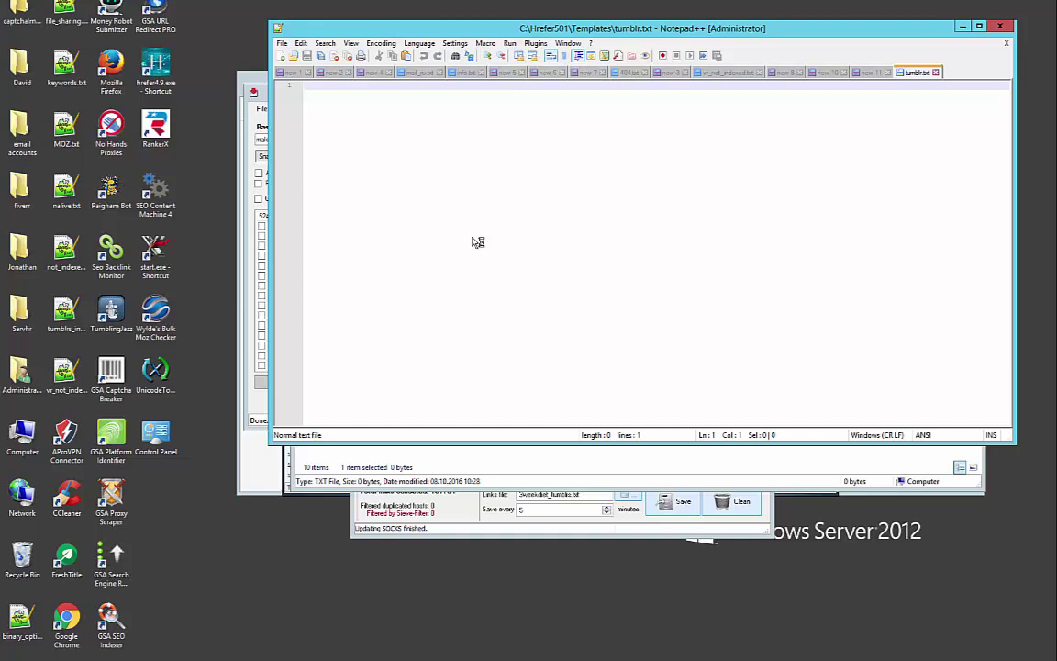
left_click(936, 73)
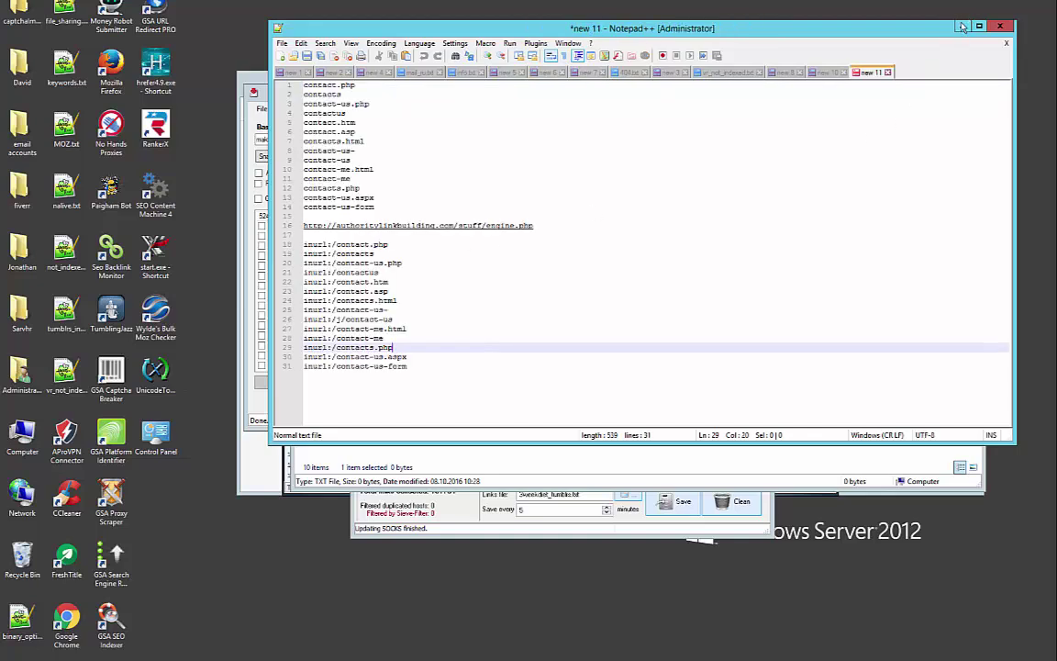
left_click(961, 26)
double_click(470, 247)
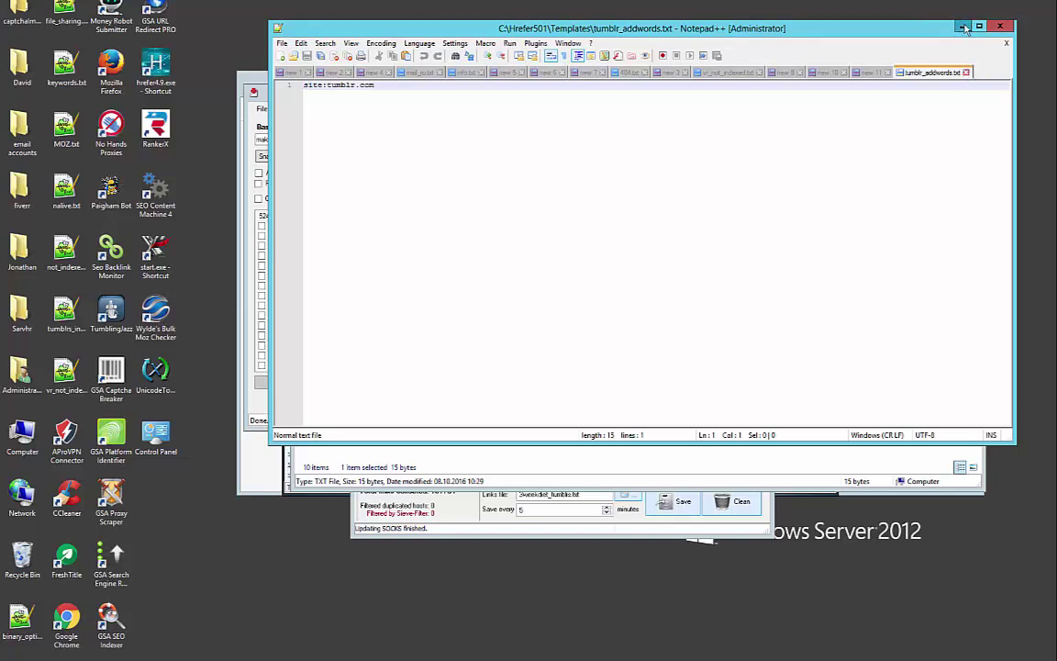
left_click(961, 27)
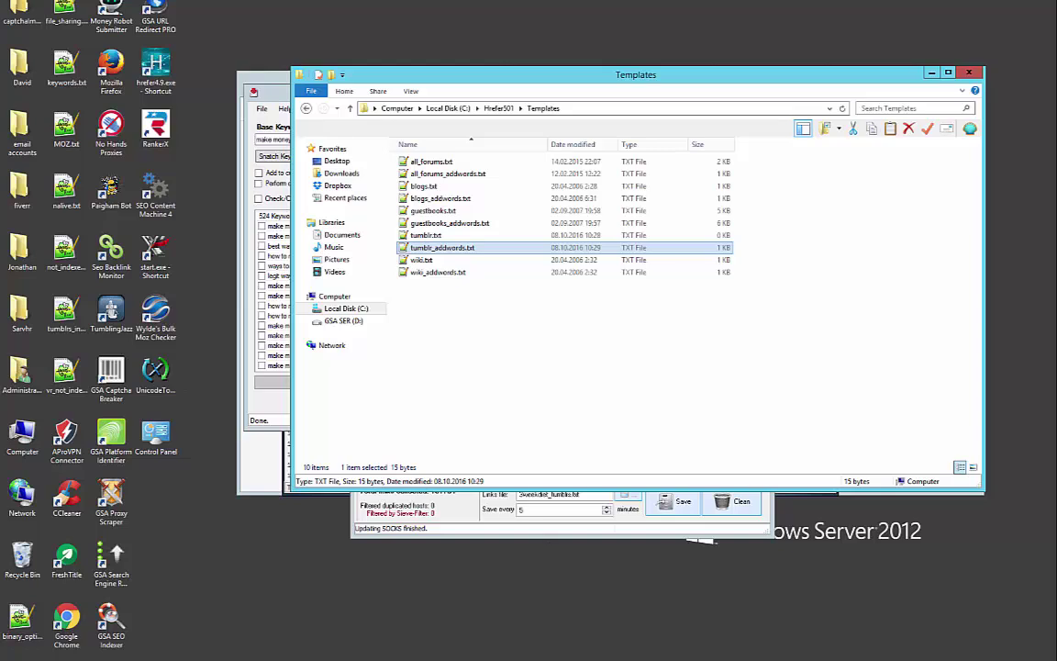
Rename Hrefer's links file to make_money_tumblr, correcting a typo along the way
left_click(576, 495)
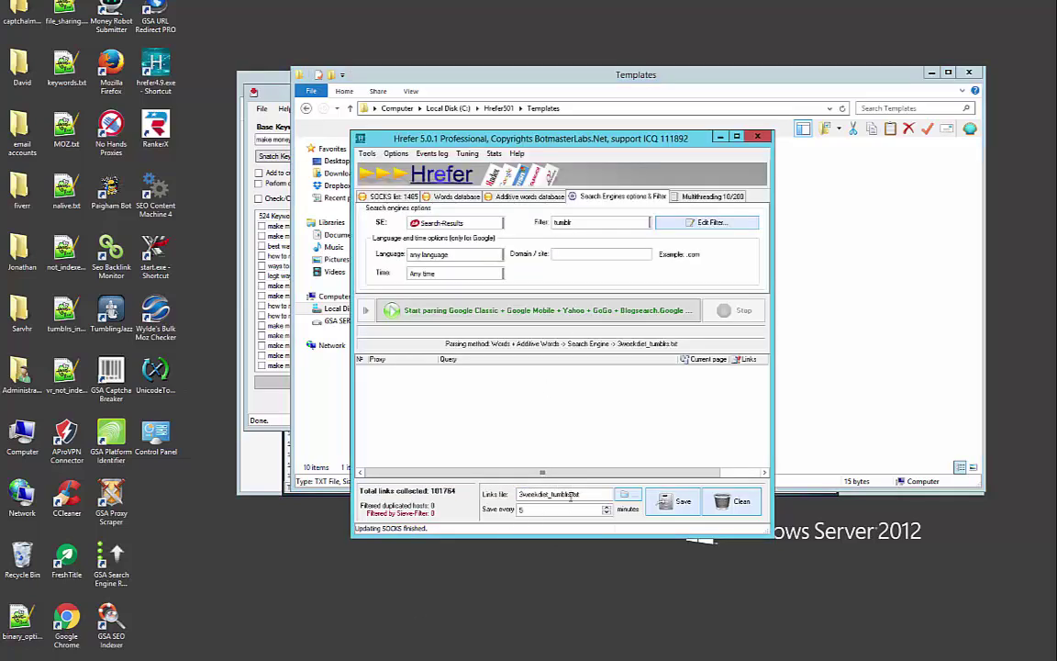
left_click_drag(572, 496, 447, 482)
type("moneuy")
key("BackSpace")
key("BackSpace")
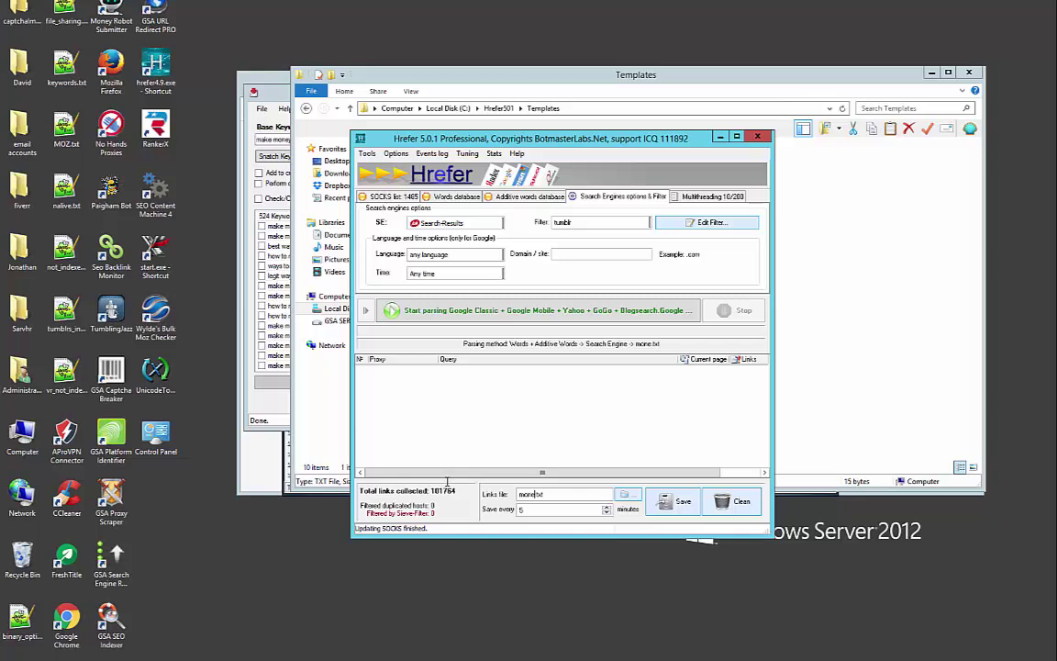
key("BackSpace")
key("BackSpace")
key("BackSpace")
key("BackSpace")
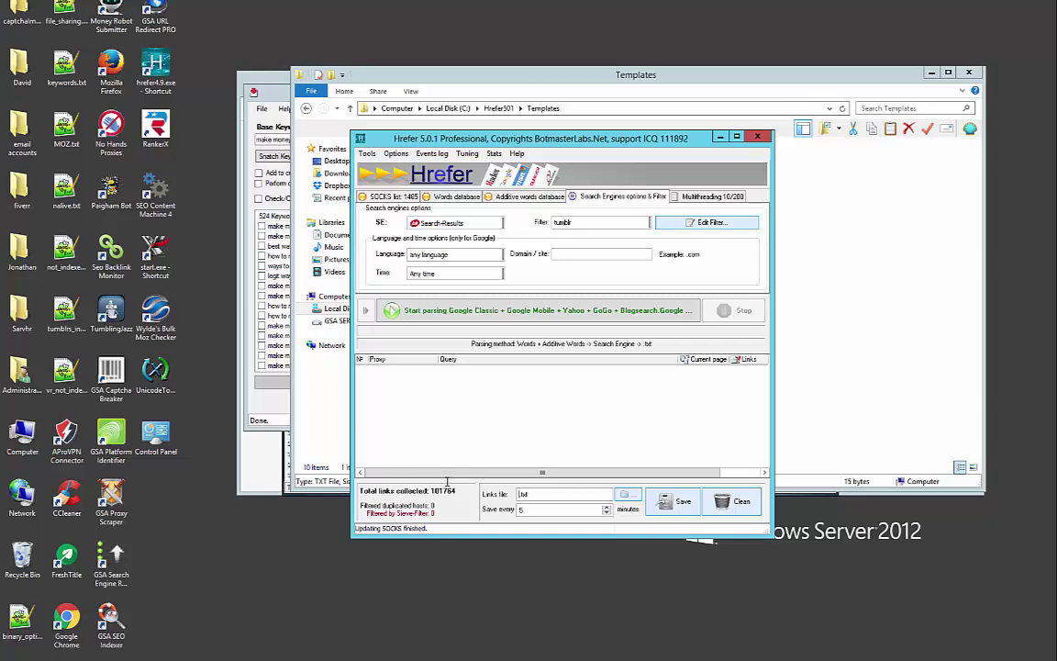
type("make_m")
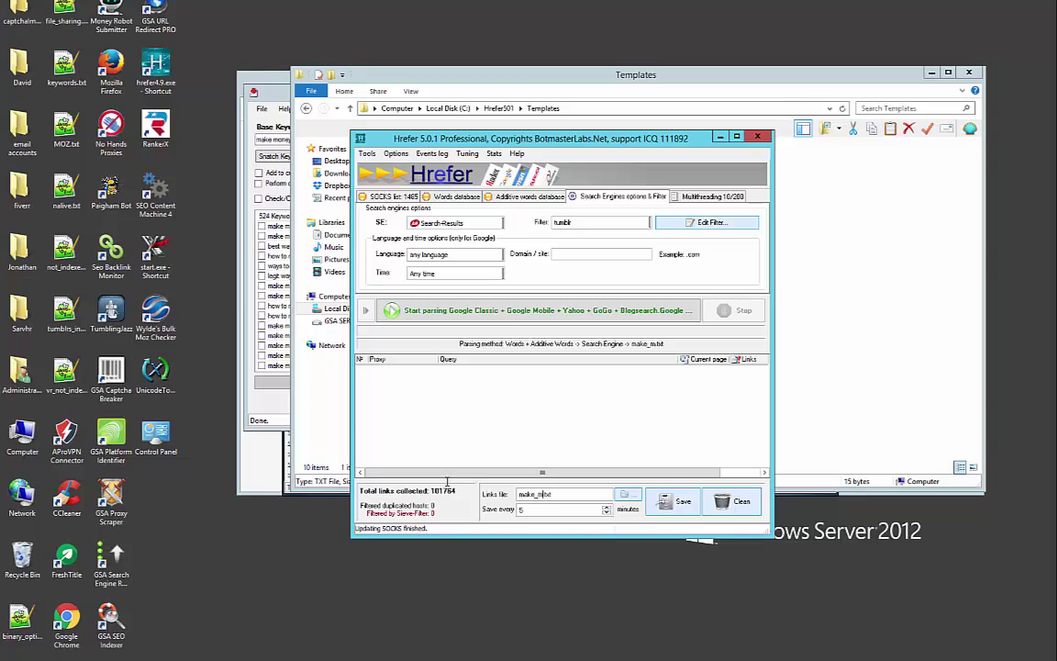
type("oney_tumb")
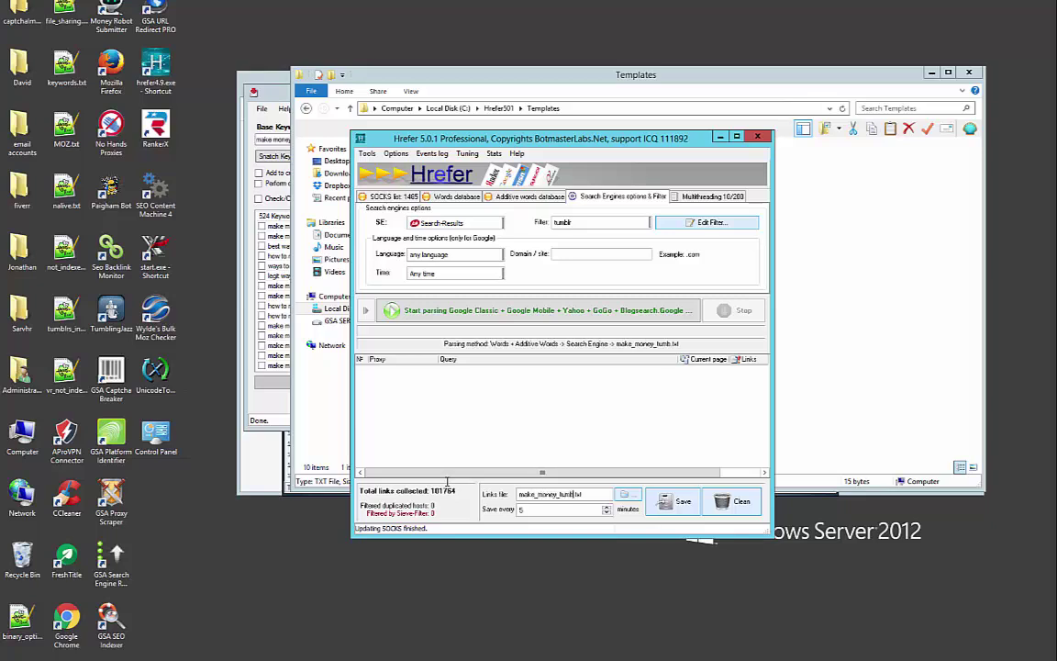
type("lrs")
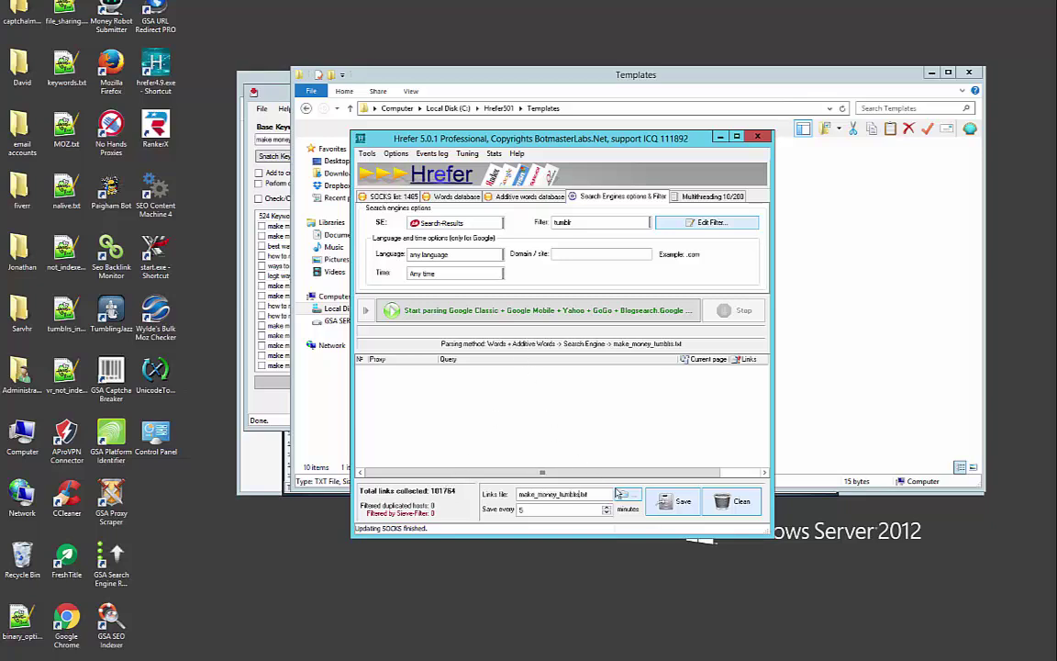
Save the links file as make_money_tumblrs.txt and clean it to 0 collected links
left_click(679, 501)
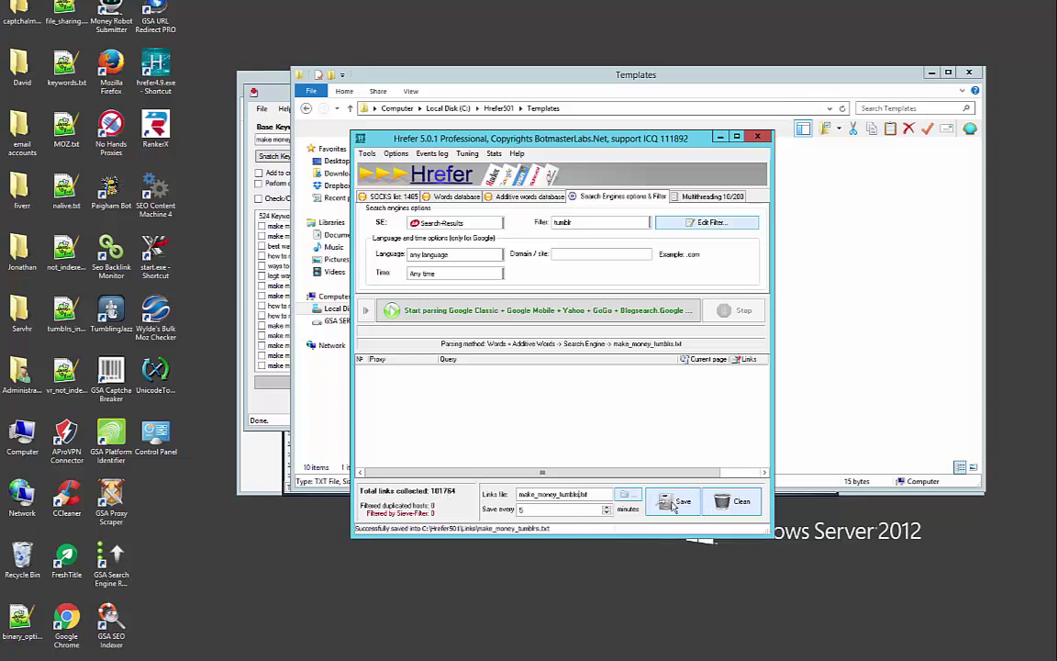
left_click(736, 503)
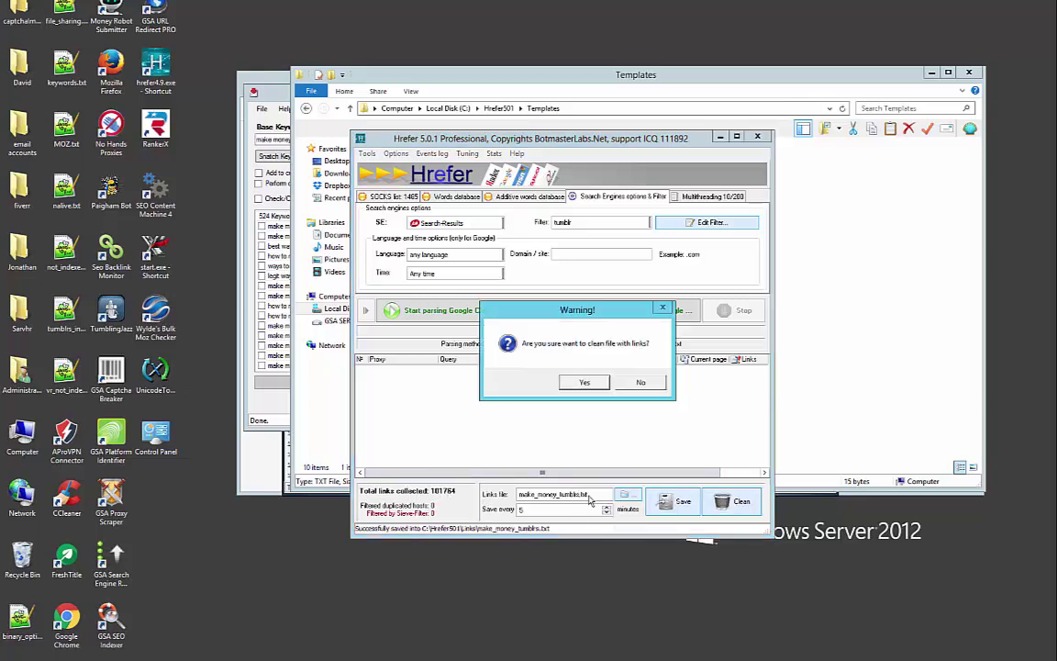
left_click(588, 383)
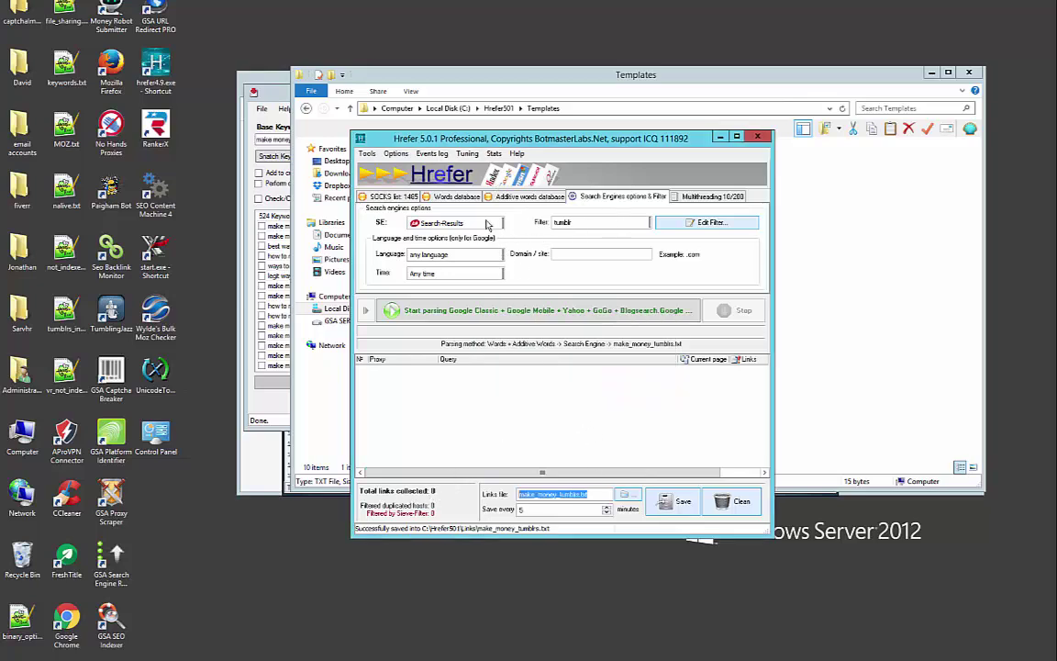
Review the enabled search engine list and dismiss the Yandex pause warning
left_click(487, 224)
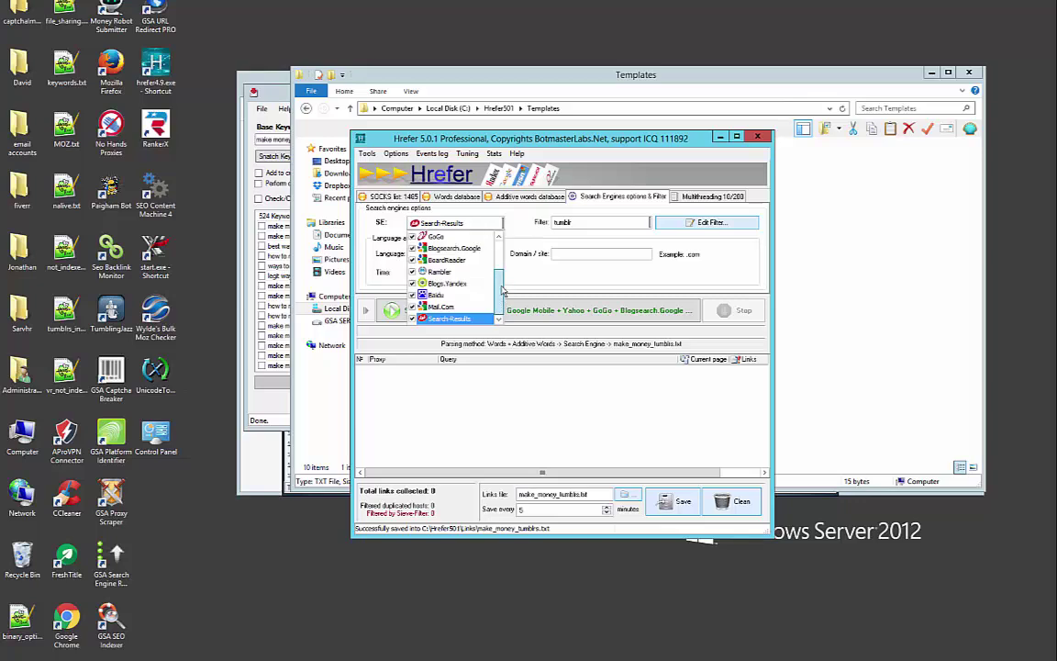
scroll(495, 275, "up", 2)
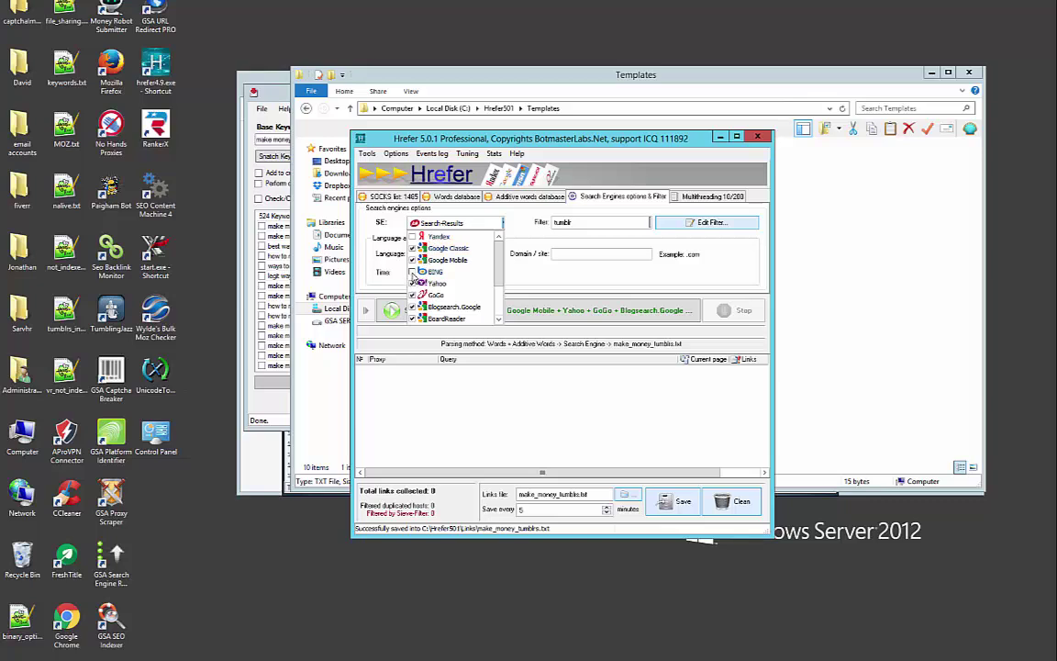
left_click(530, 275)
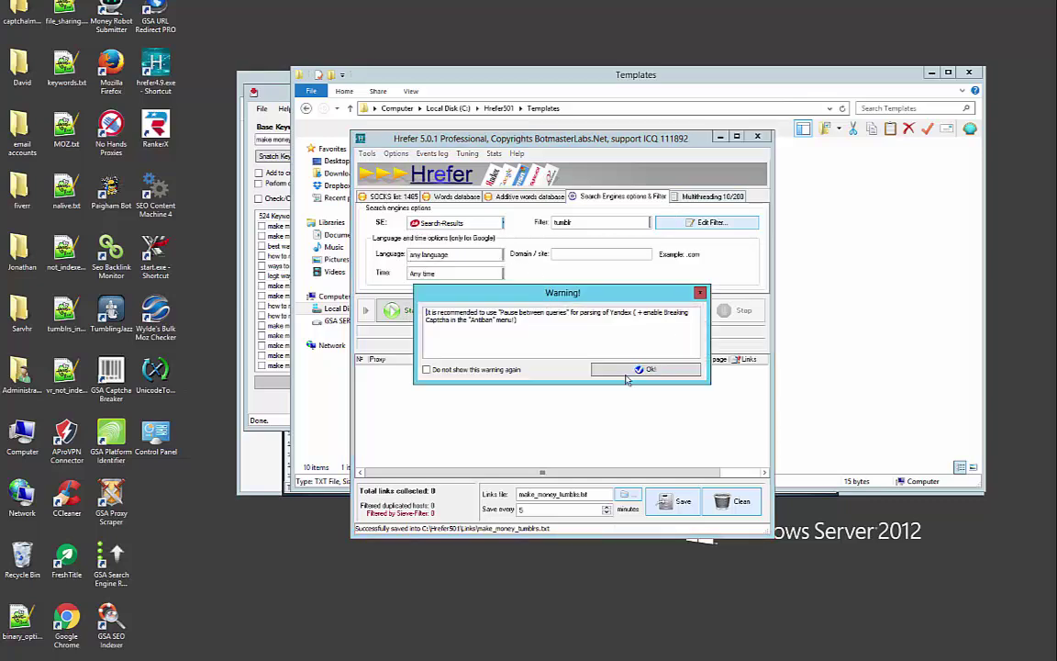
left_click(631, 370)
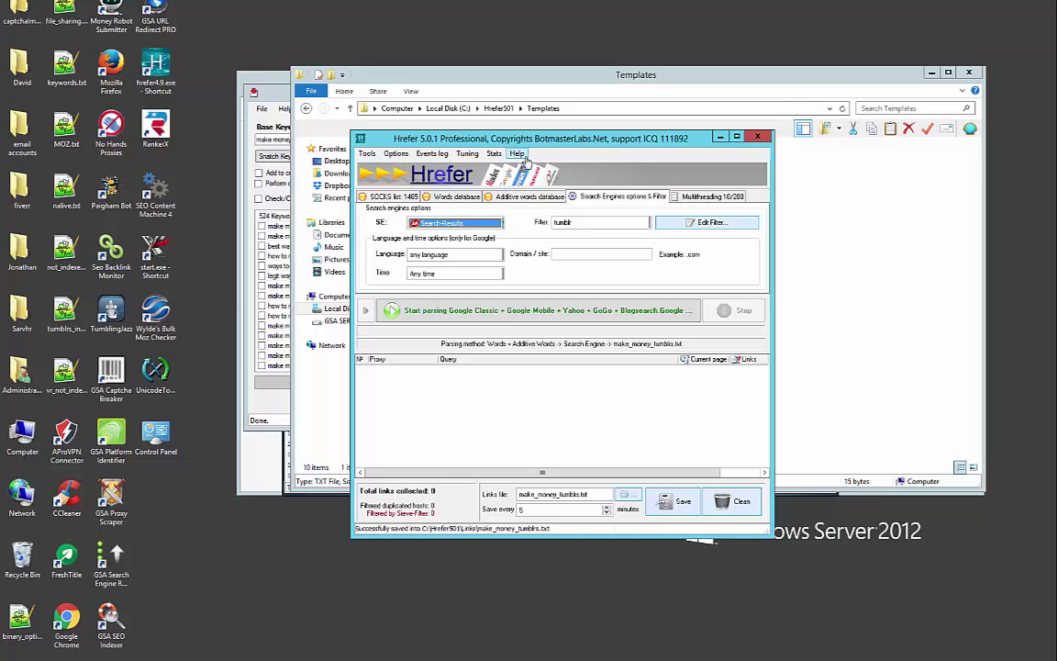
Check per-engine harvesting statistics, then start parsing tumblr links from the enabled engines
left_click(493, 155)
left_click(515, 169)
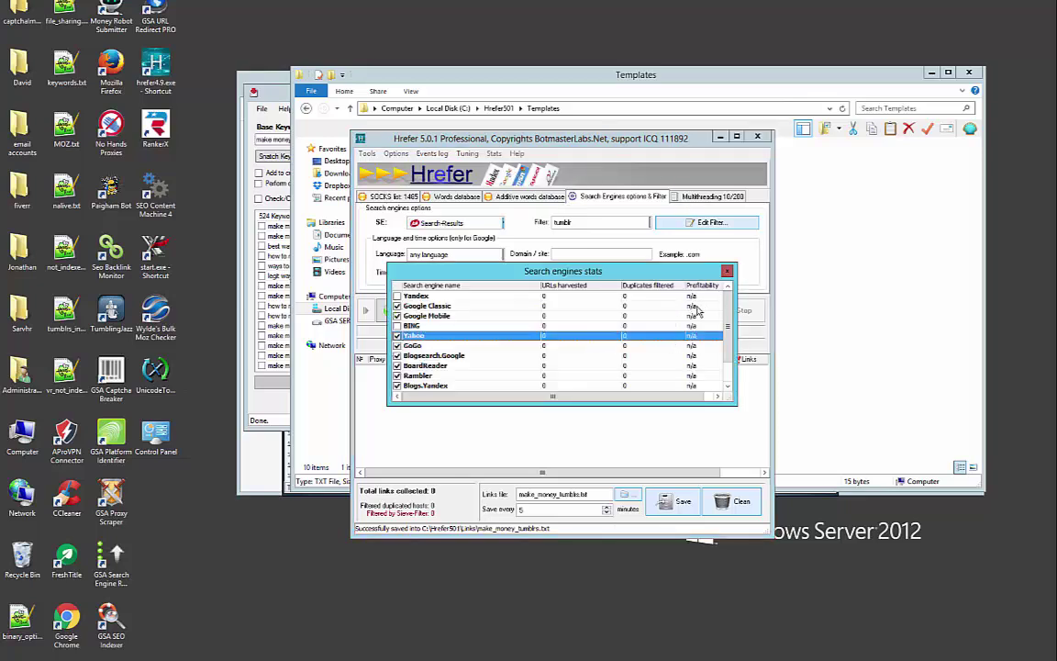
scroll(686, 336, "down", 1)
scroll(690, 309, "up", 1)
key("Escape")
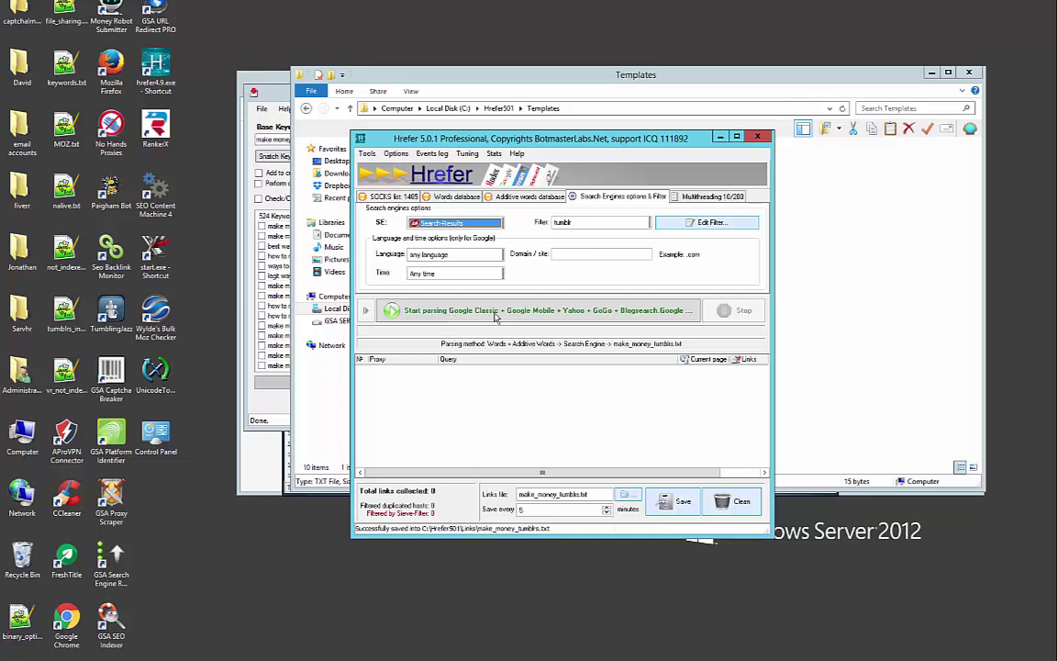
left_click(491, 316)
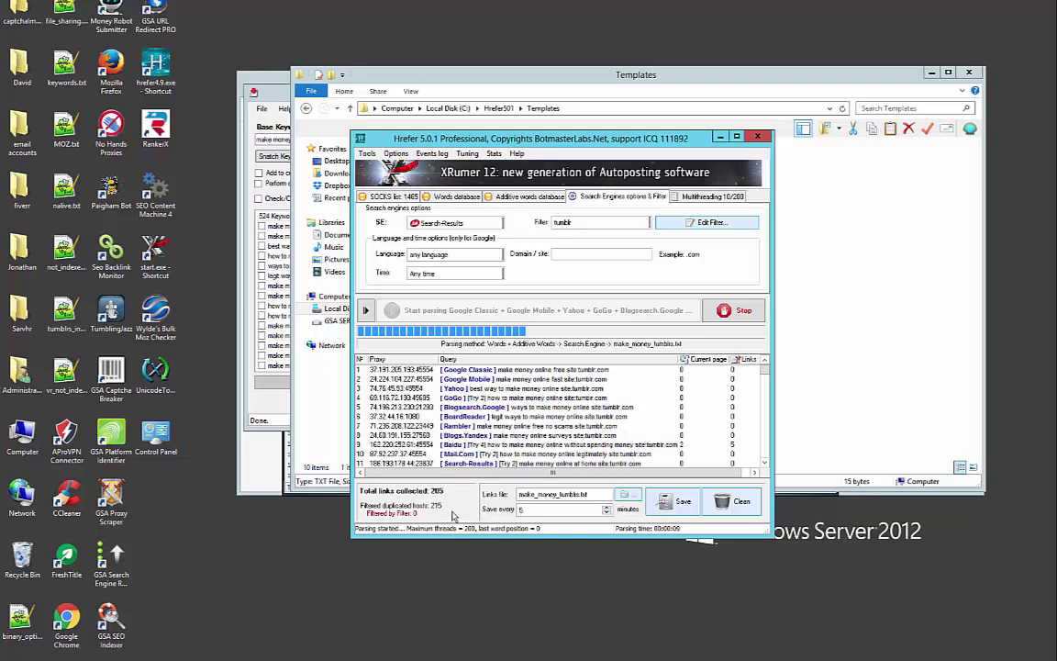
left_click(826, 281)
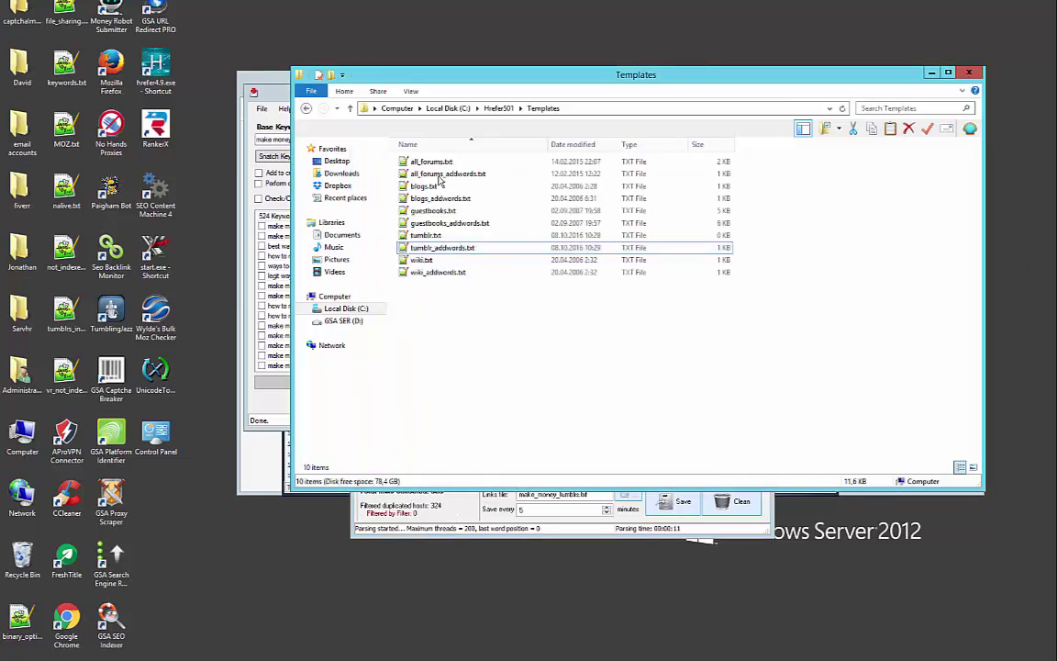
Save the collected links in Hrefer and move up to the Hrefer501 folder in Explorer
left_click(690, 510)
left_click(690, 510)
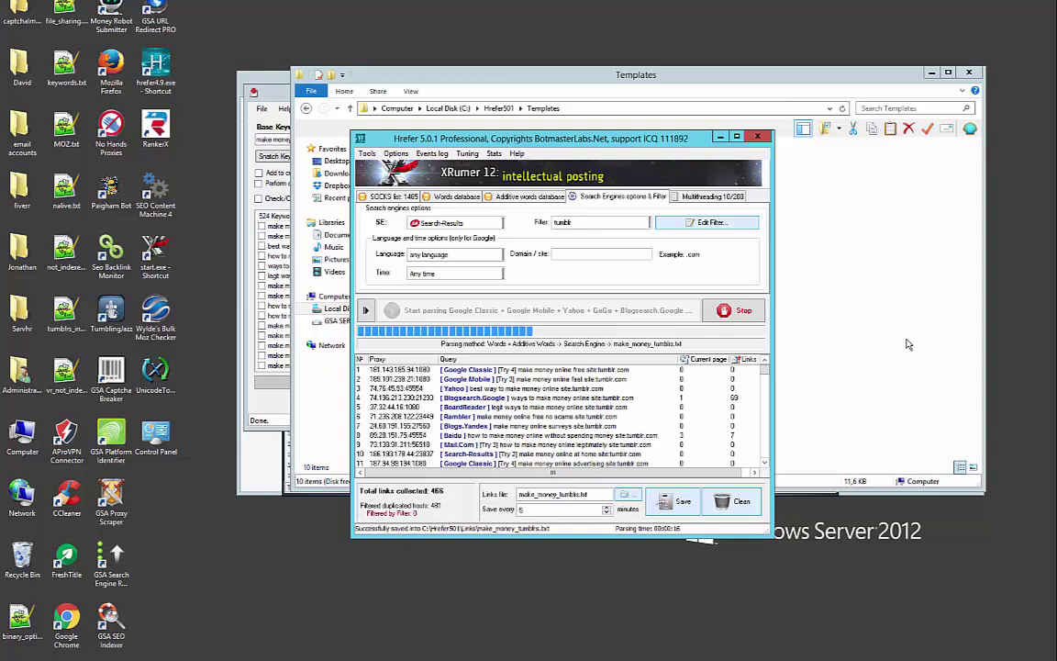
left_click(905, 342)
left_click(495, 108)
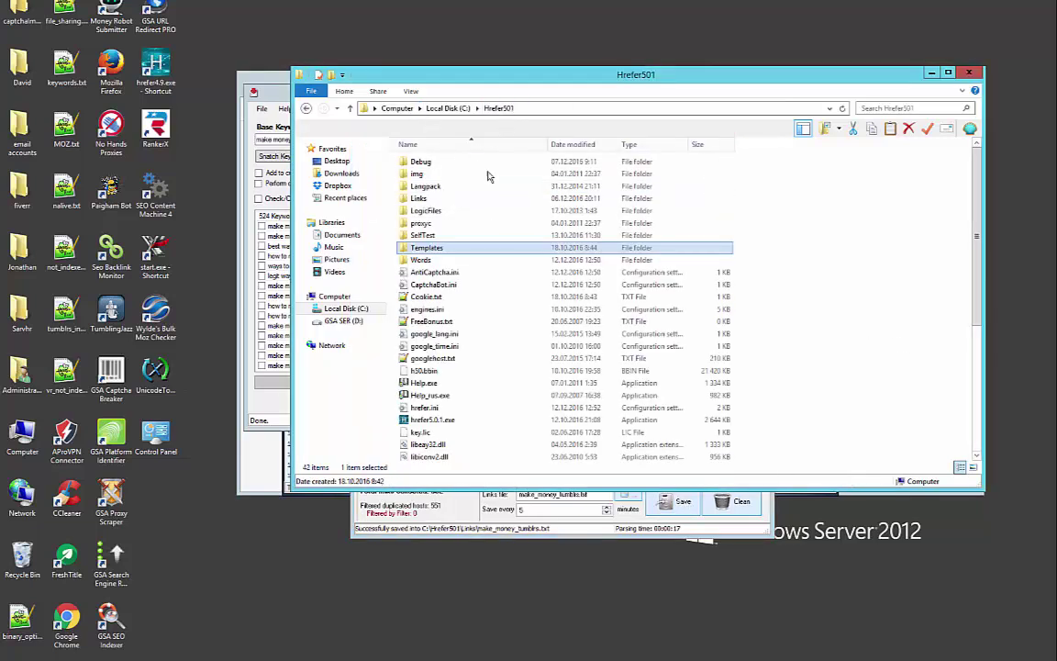
Open make_money_tumblrs.txt from the Links folder in Notepad++, scroll its URLs, and return to Hrefer
double_click(424, 199)
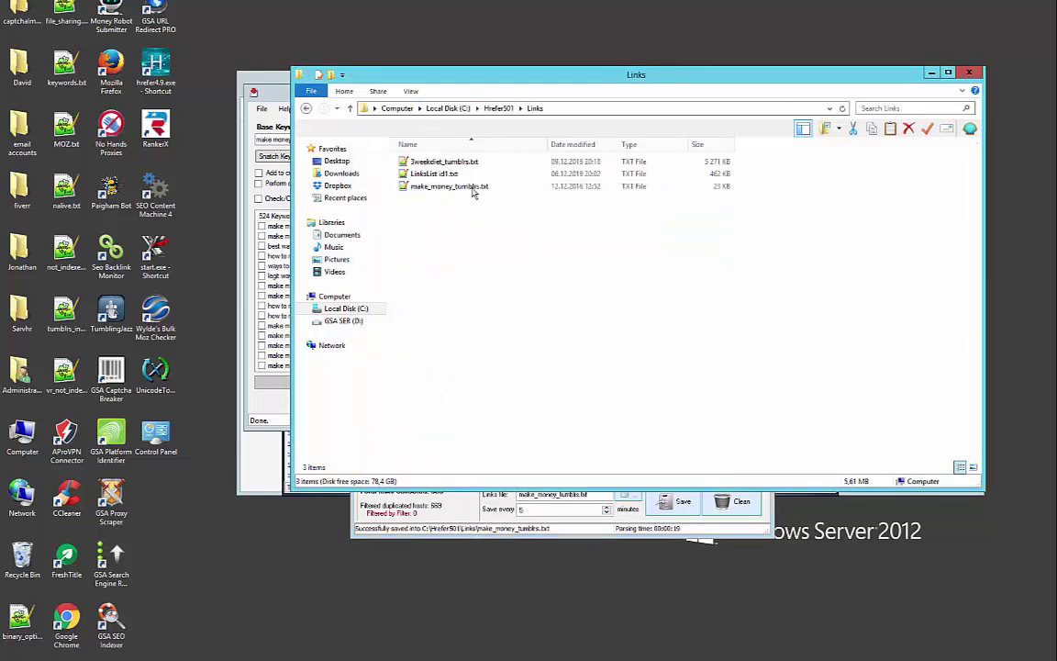
double_click(449, 187)
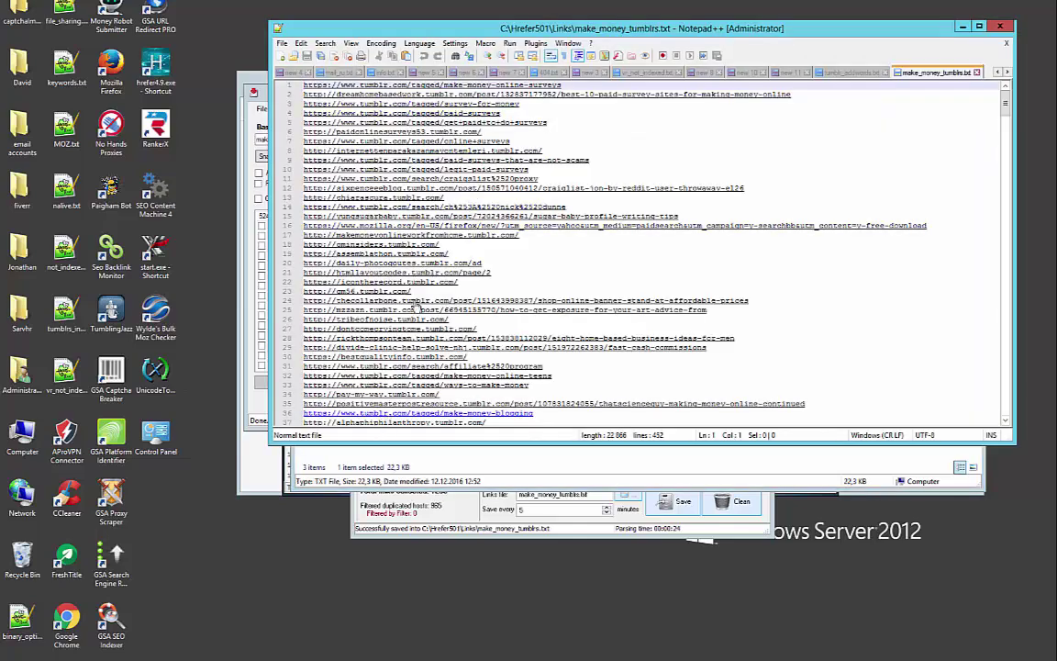
scroll(417, 261, "down", 3)
scroll(418, 261, "down", 17)
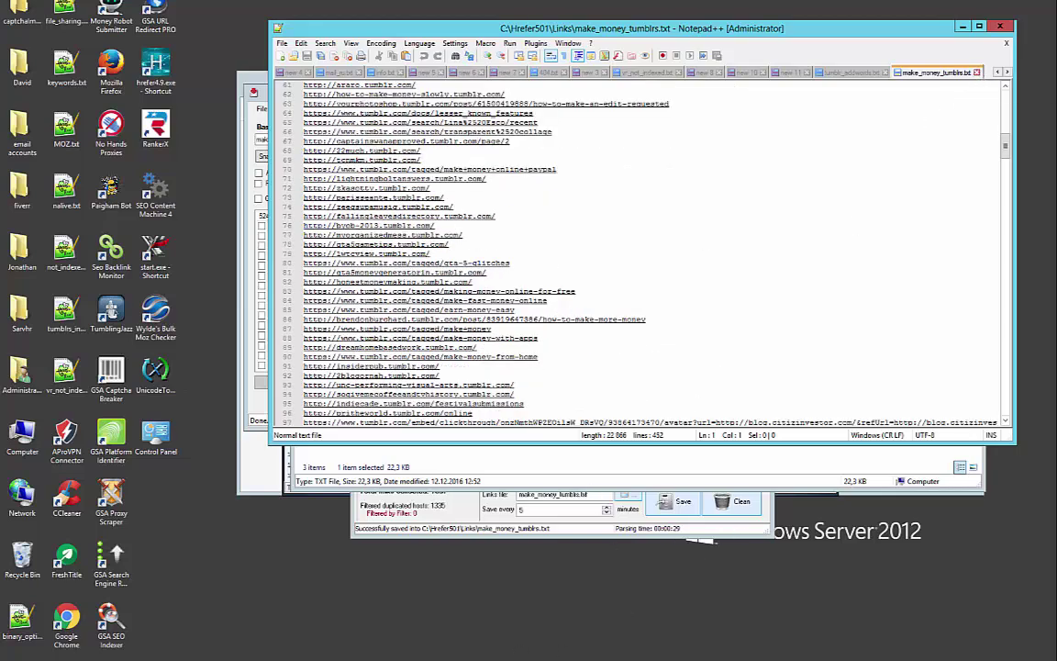
key("alt+Tab")
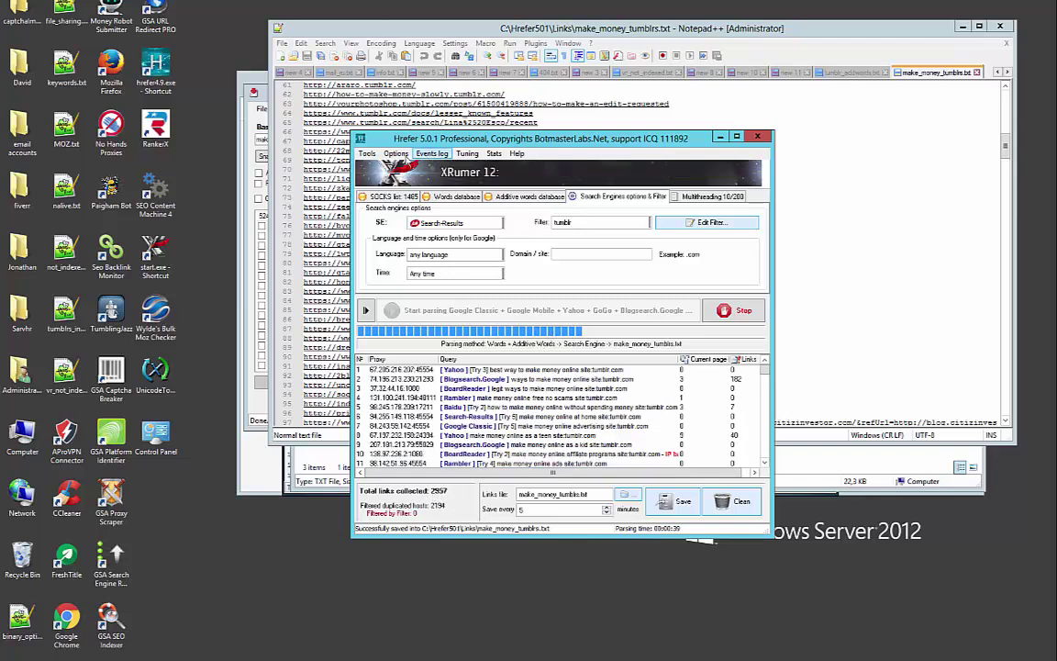
left_click(396, 154)
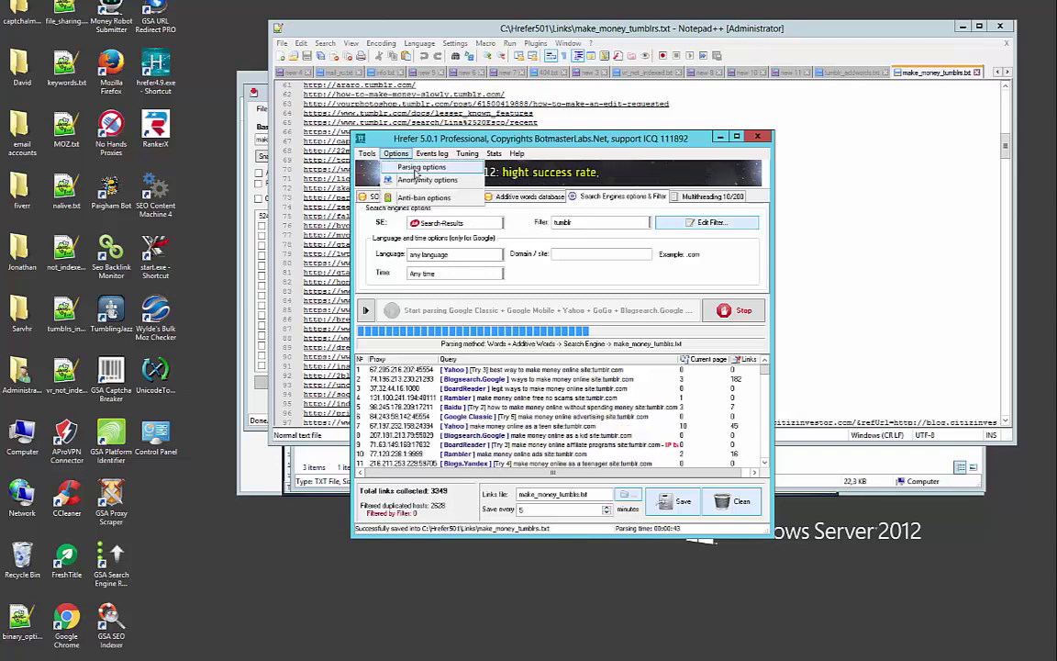
left_click(421, 168)
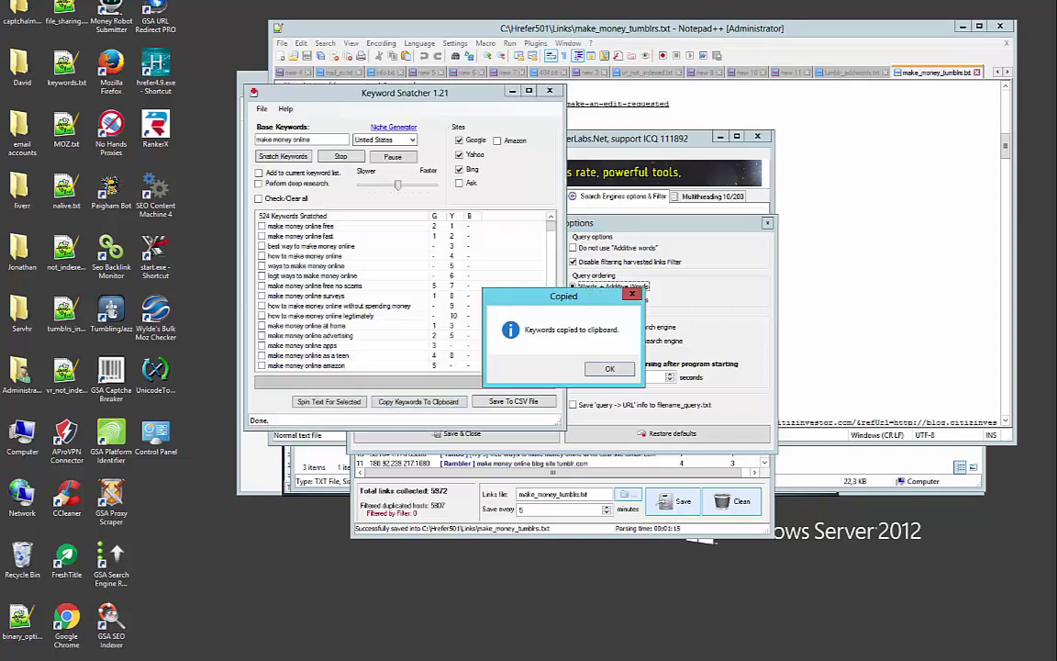
key("Return")
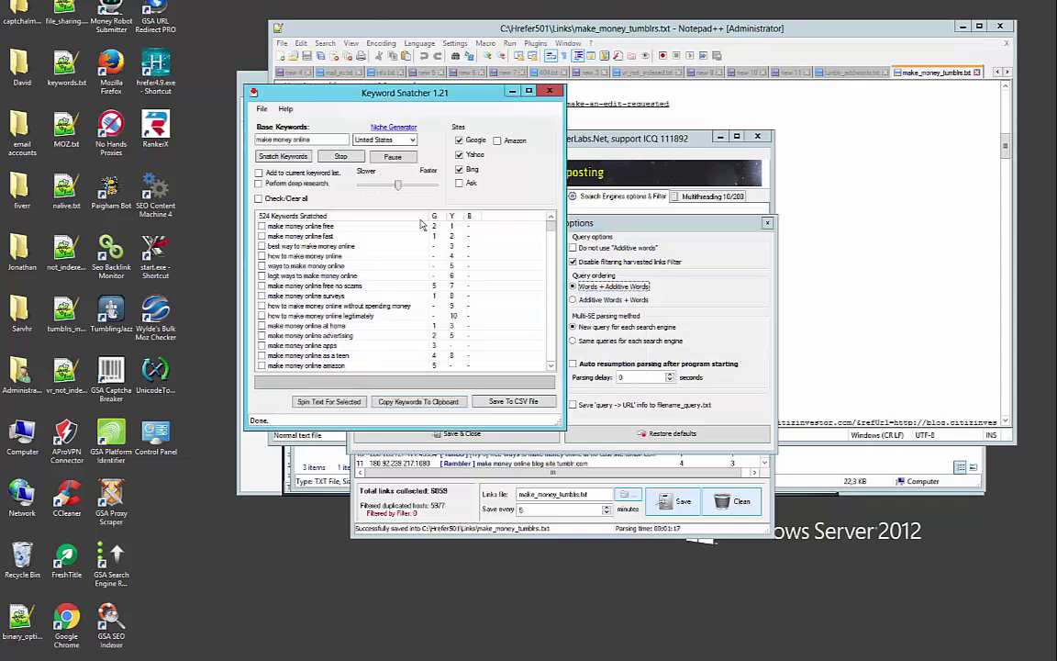
left_click(511, 91)
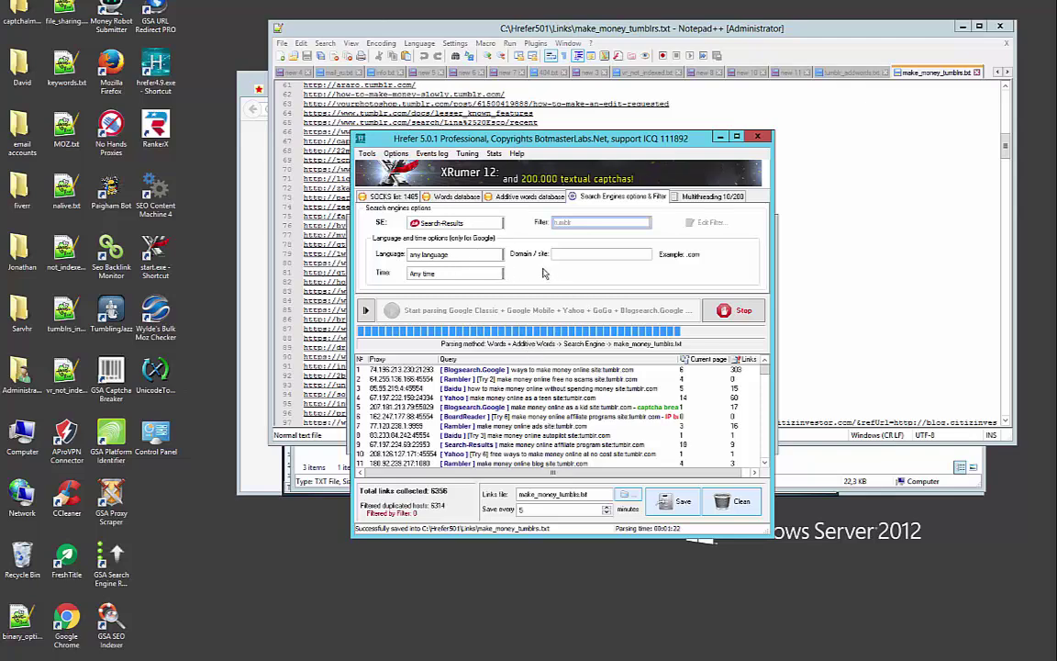
left_click(395, 153)
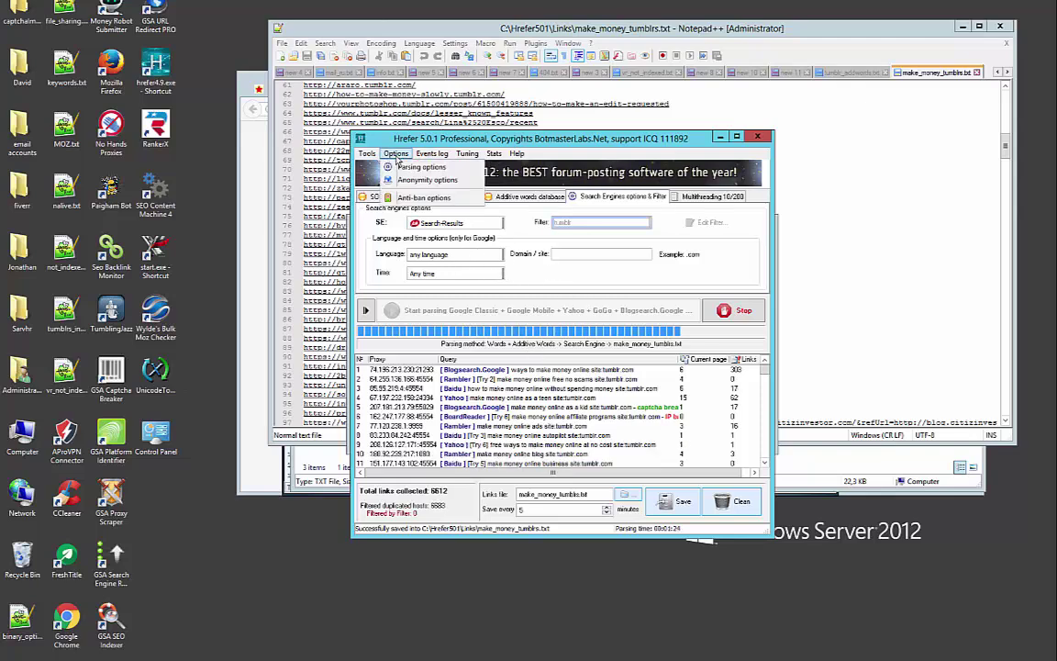
left_click(422, 167)
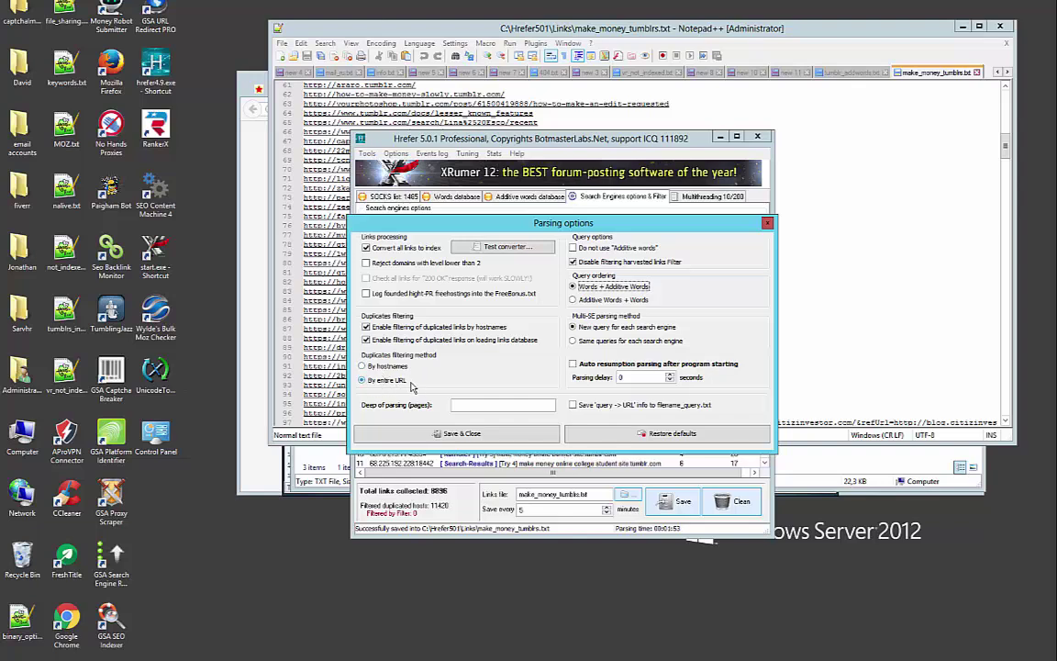
Restart Hrefer's parsing from the word database start with 500 threads, ending at 10138 links
left_click(456, 433)
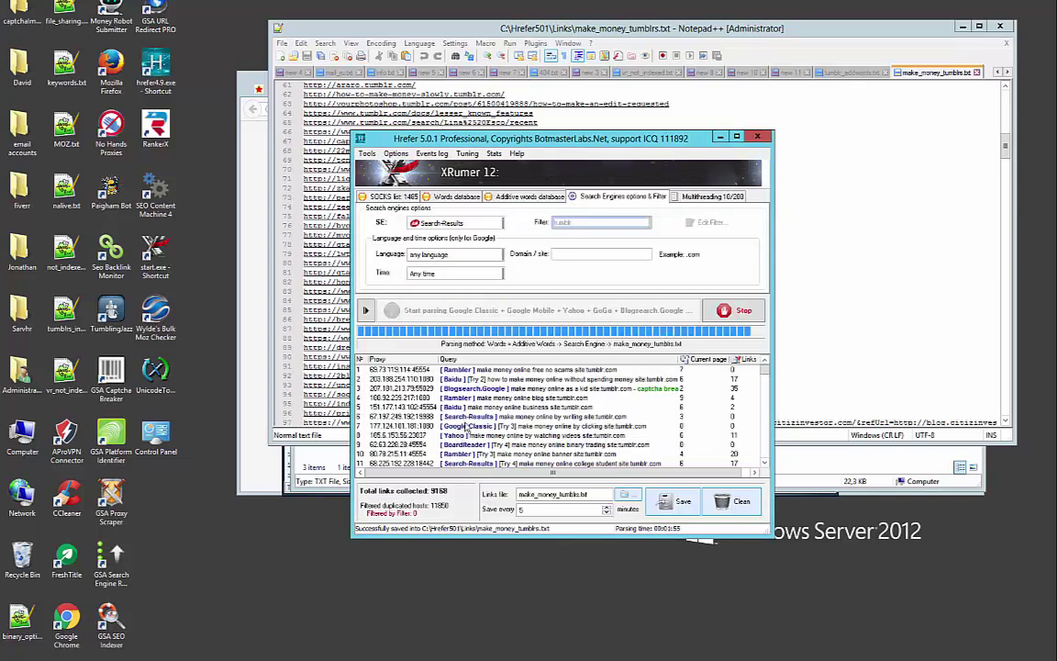
left_click(708, 197)
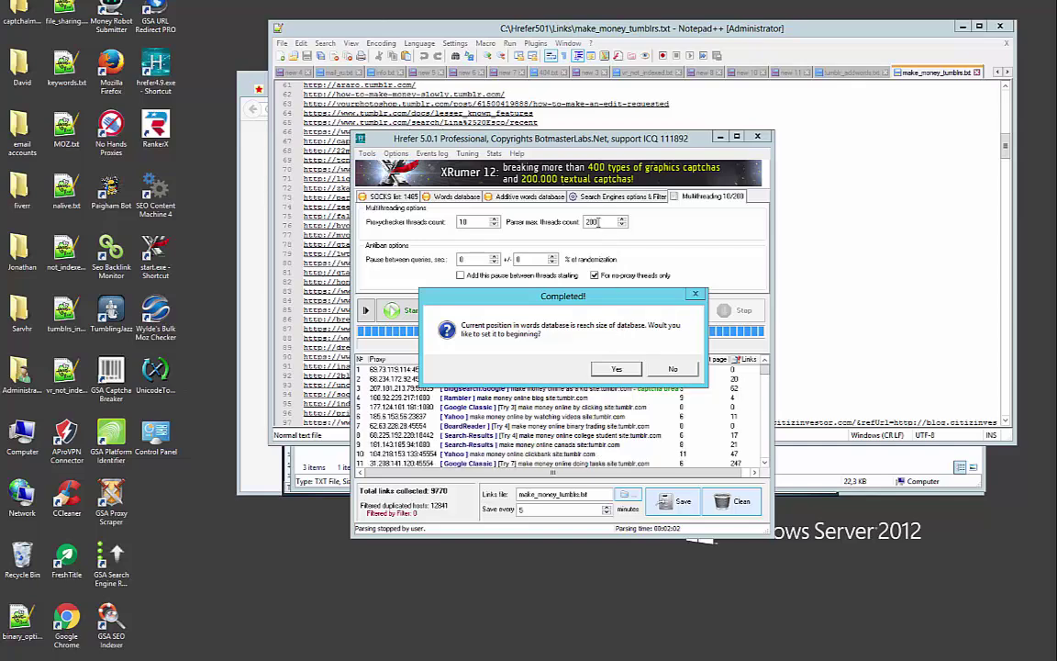
key("Return")
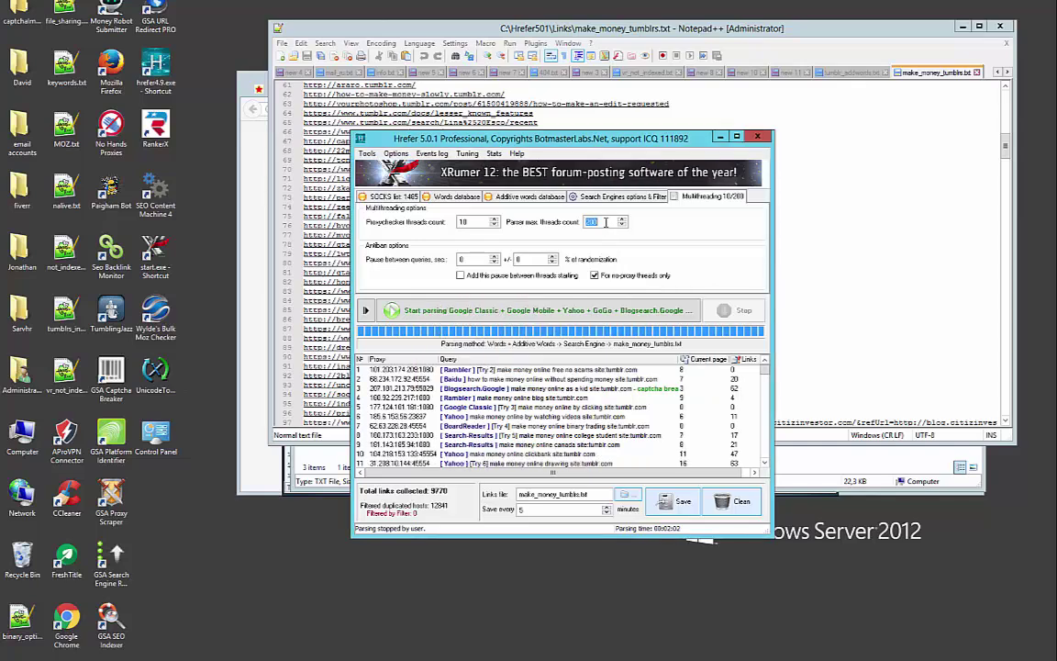
type("500")
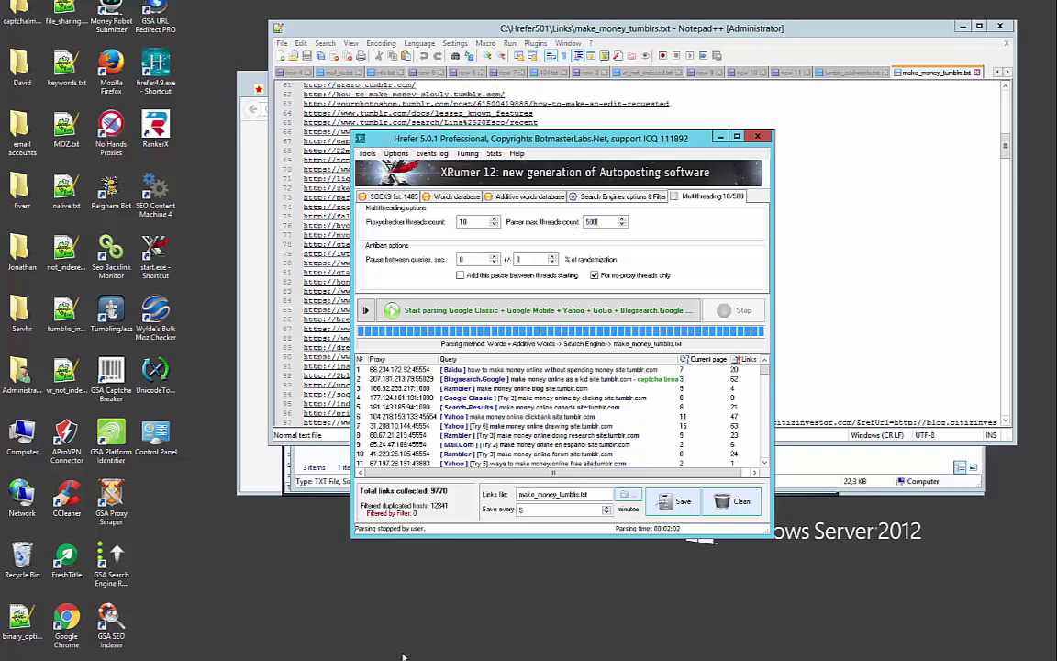
left_click(436, 617)
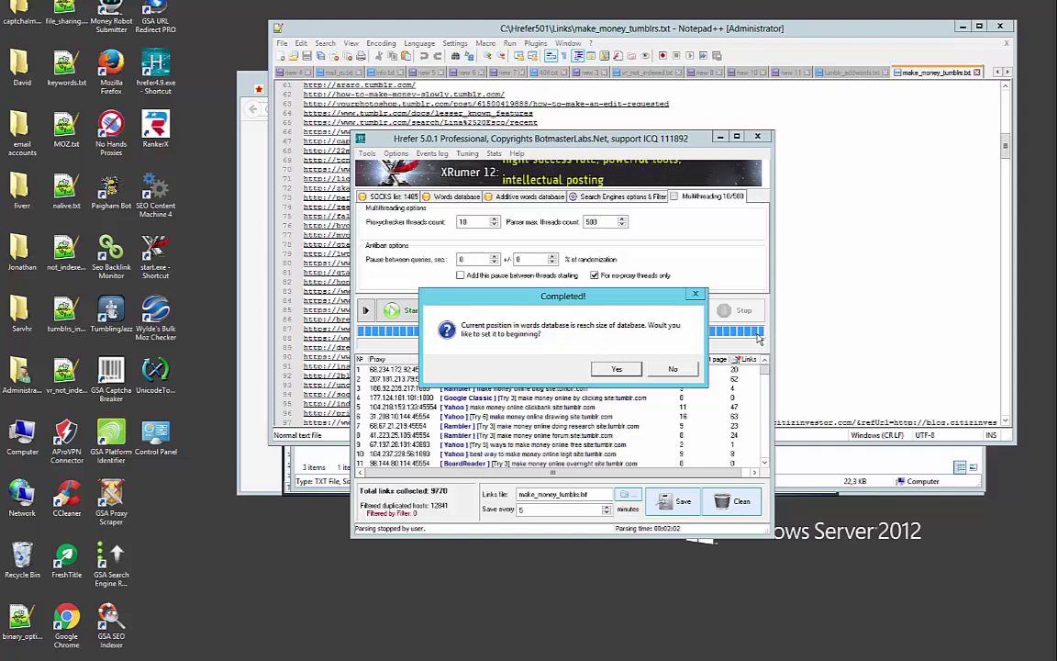
left_click(617, 370)
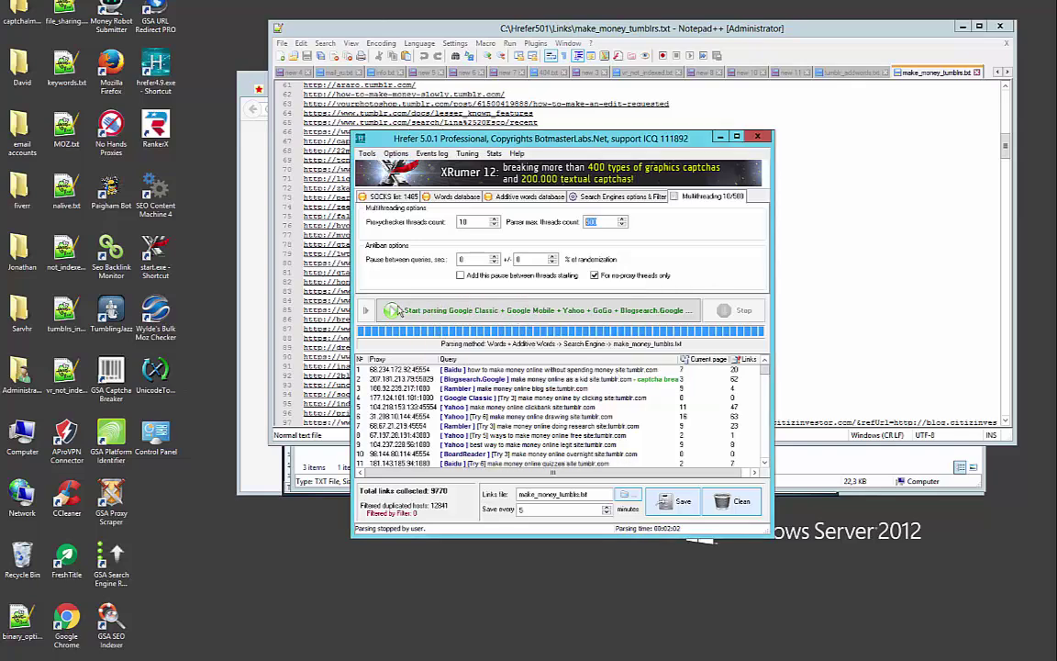
left_click(424, 312)
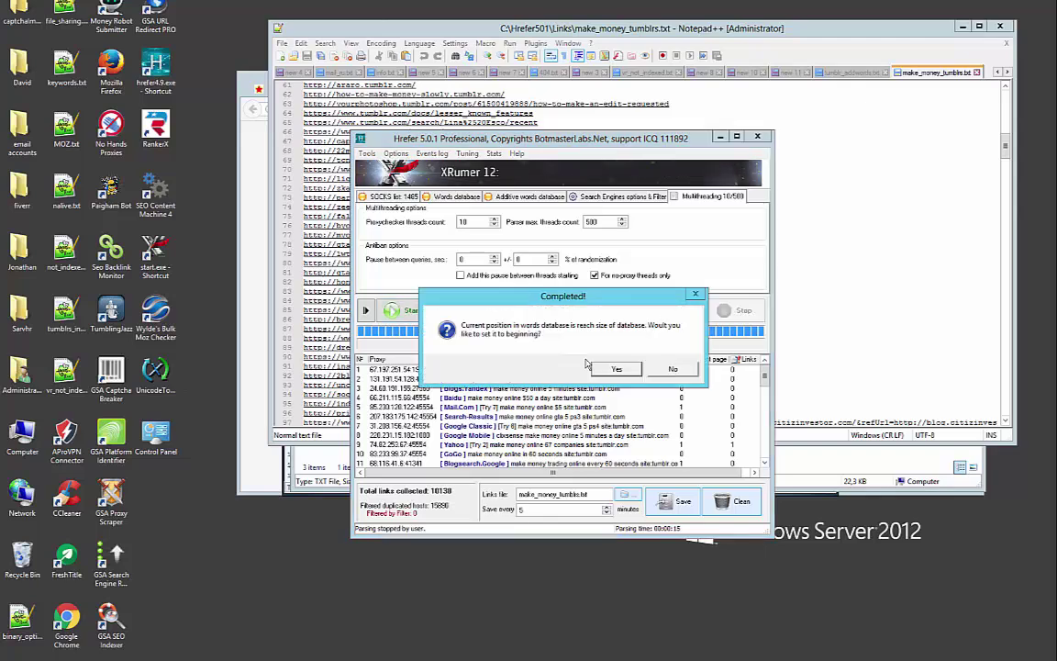
left_click(675, 369)
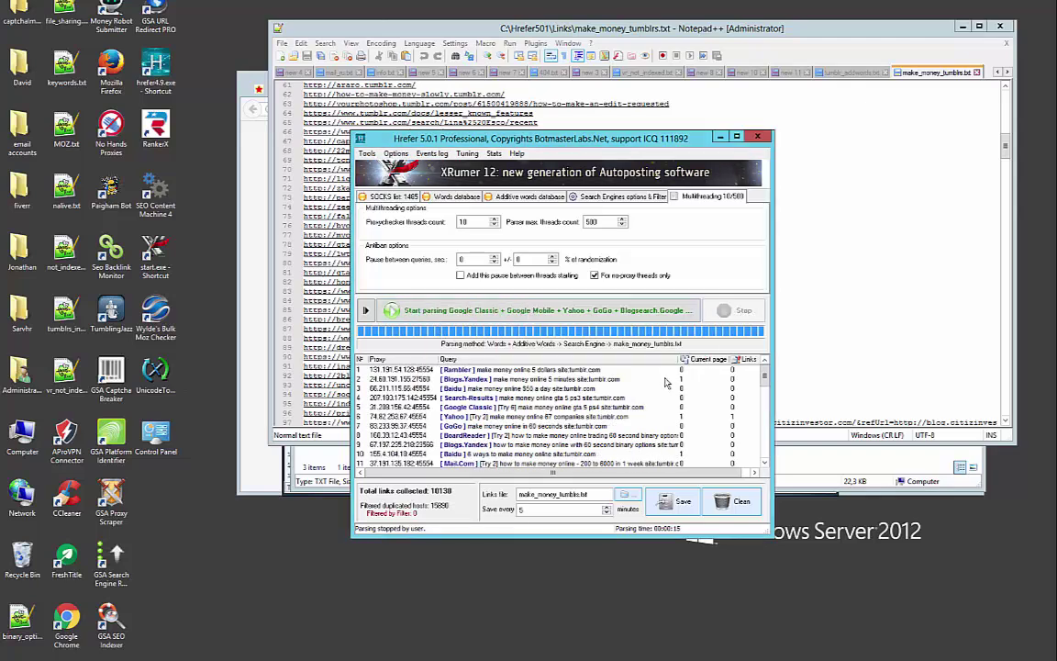
Save the tumblr links in Hrefer and reload make_money_tumblrs.txt in Notepad++
left_click(676, 501)
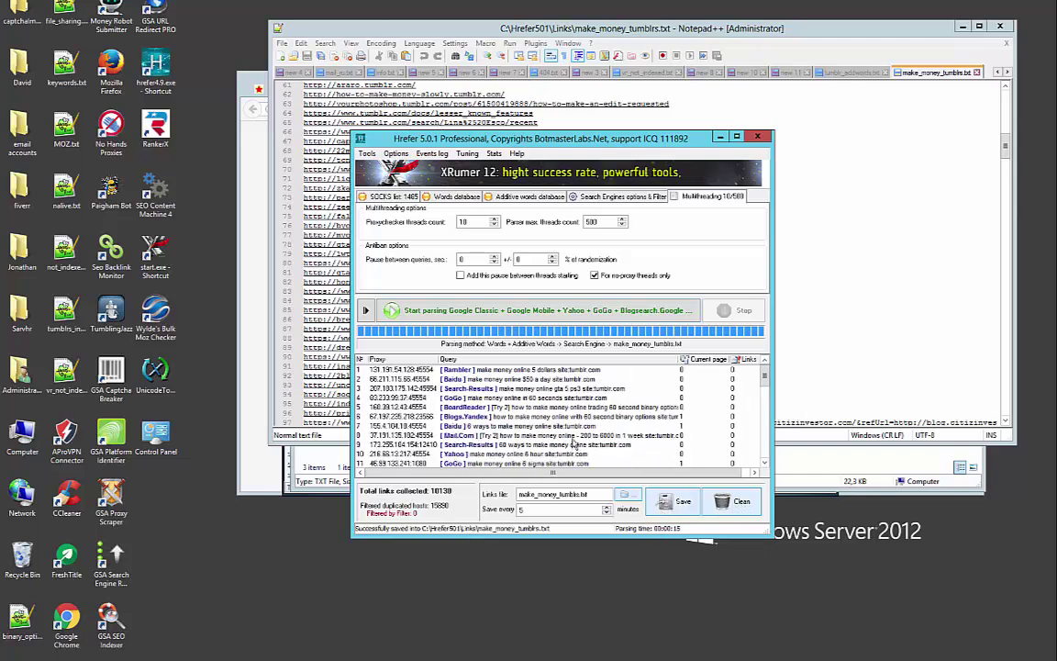
left_click(897, 168)
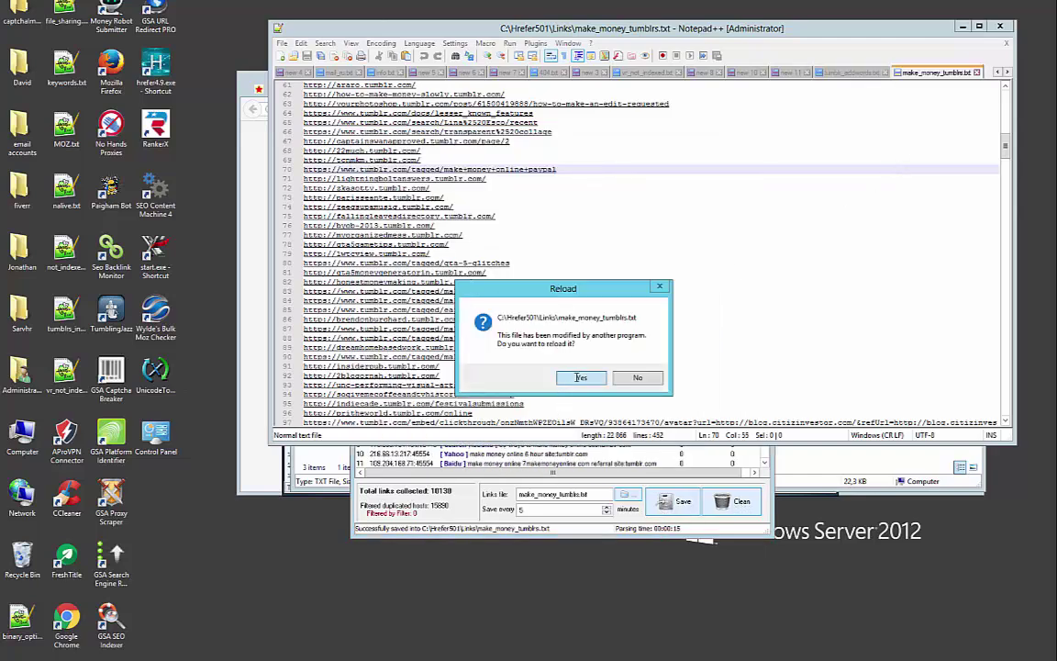
left_click(580, 377)
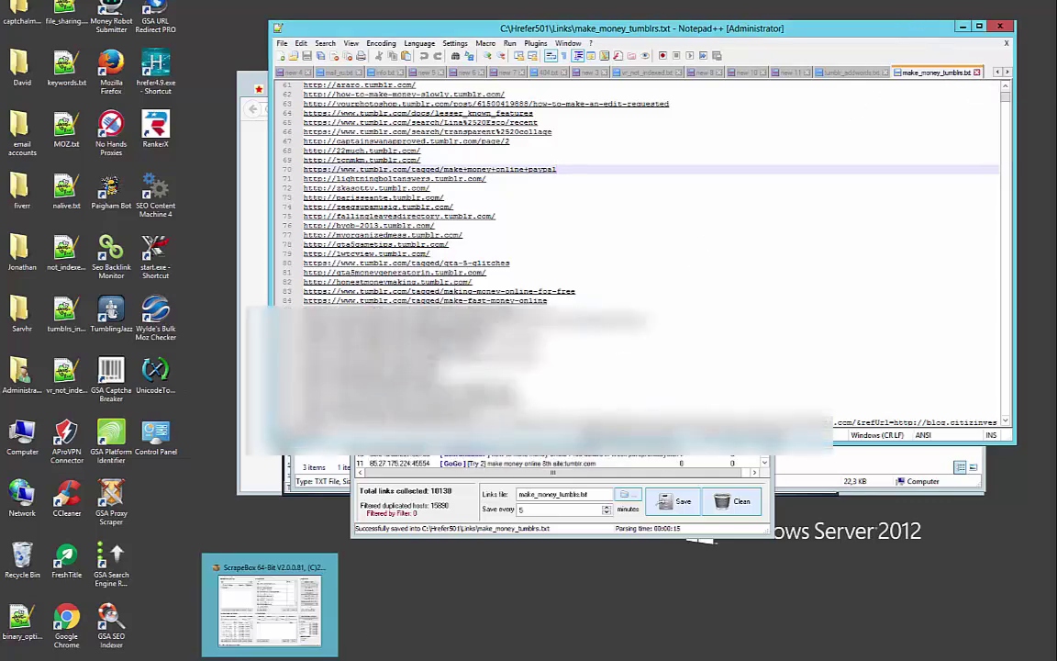
Clear ScrapeBox's harvested list and import-and-replace from C:\Hrefer501\Links
left_click(277, 601)
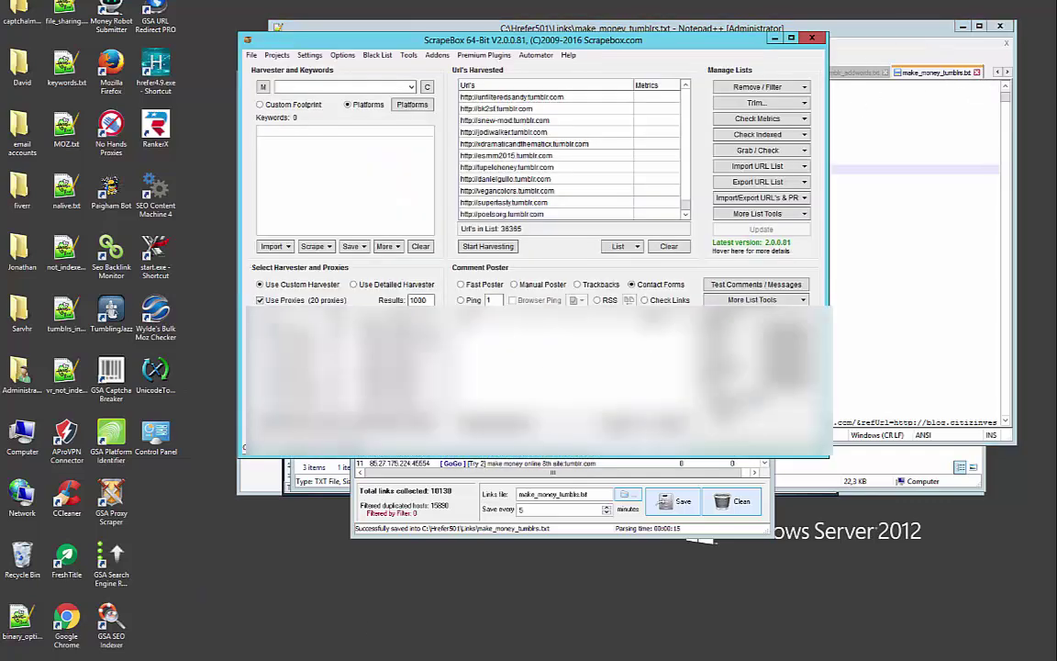
left_click(669, 247)
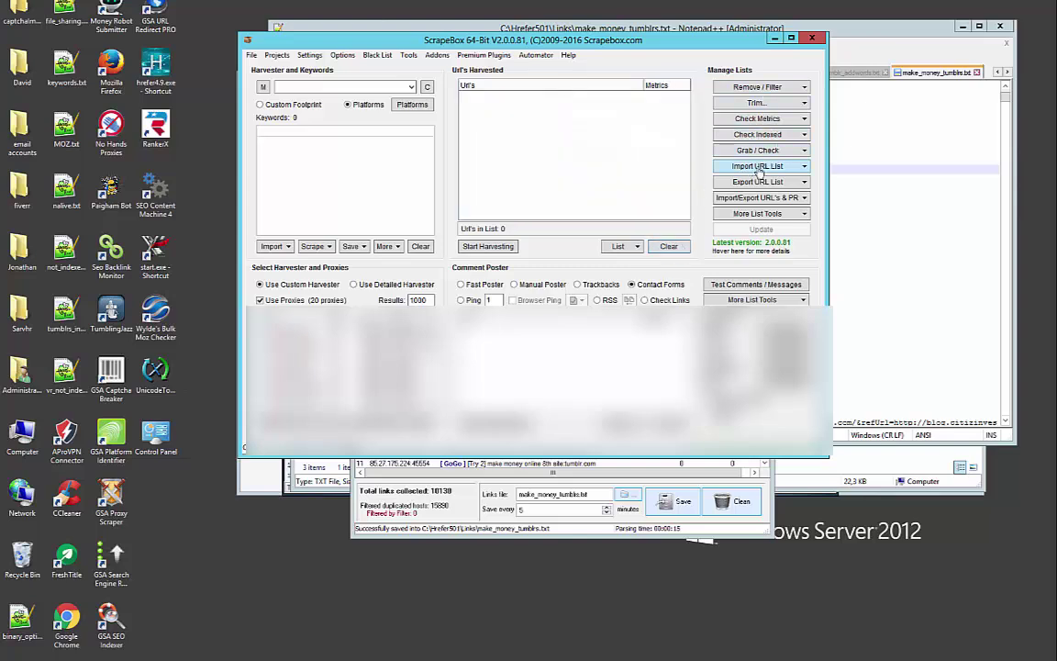
left_click(761, 166)
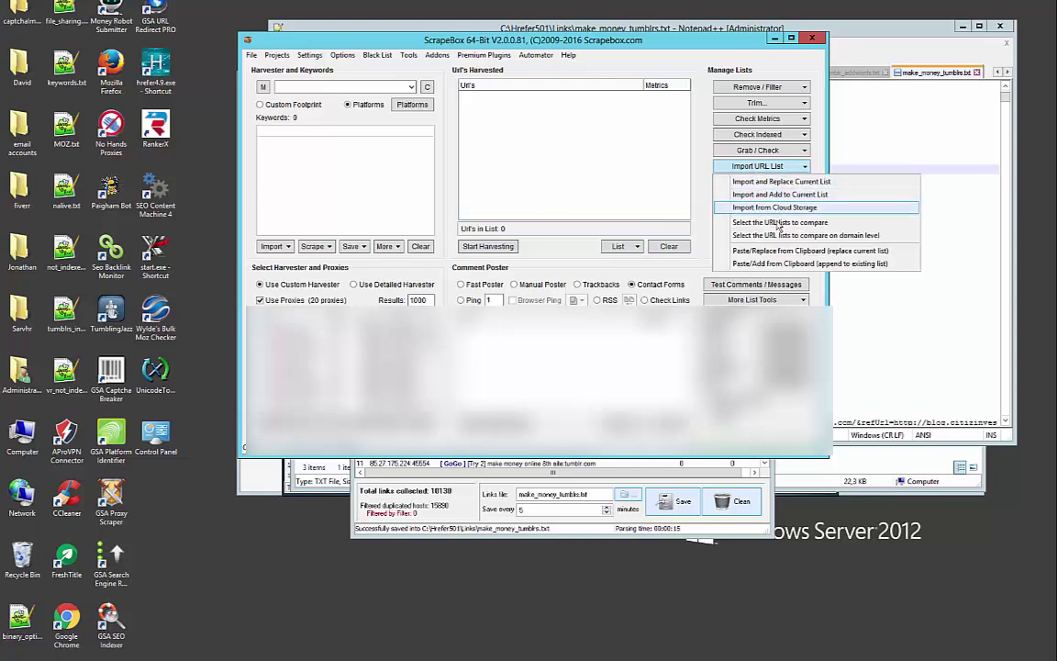
left_click(780, 181)
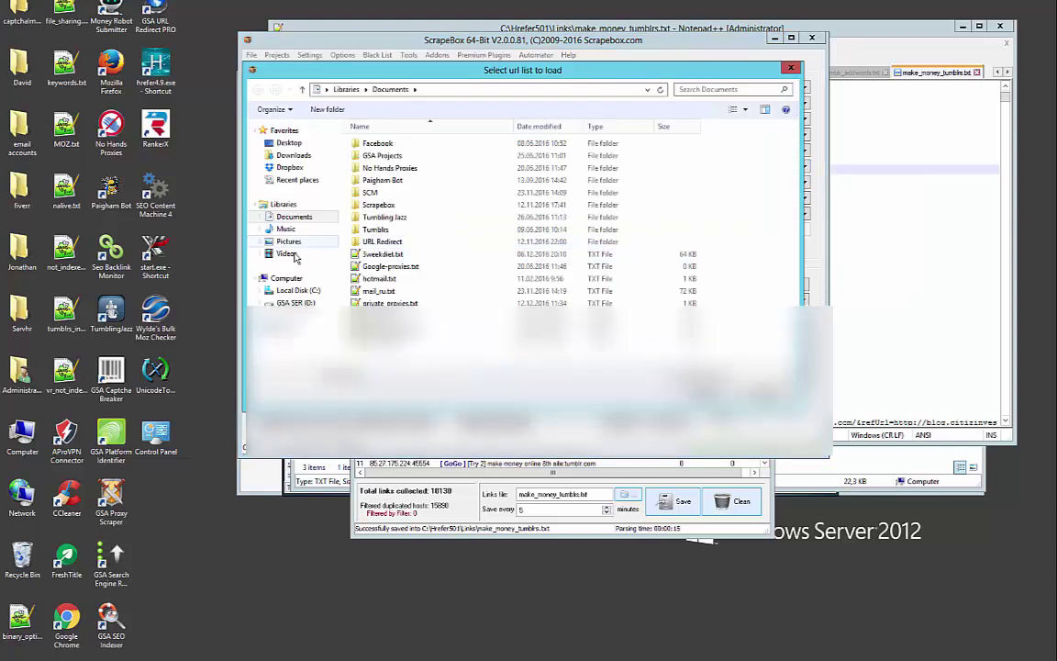
left_click(293, 290)
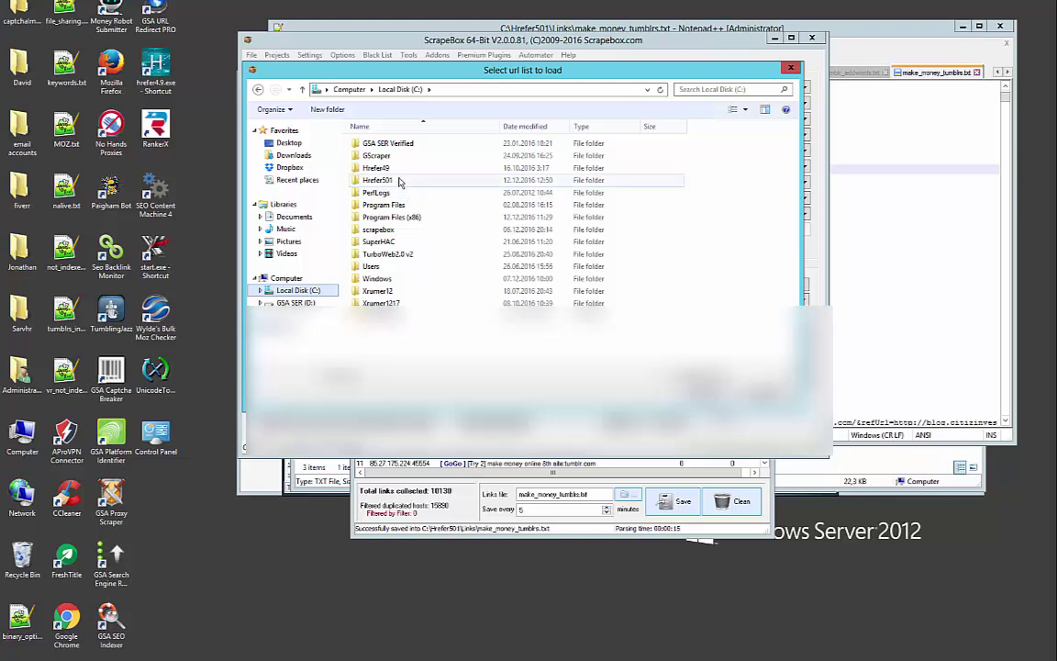
double_click(397, 181)
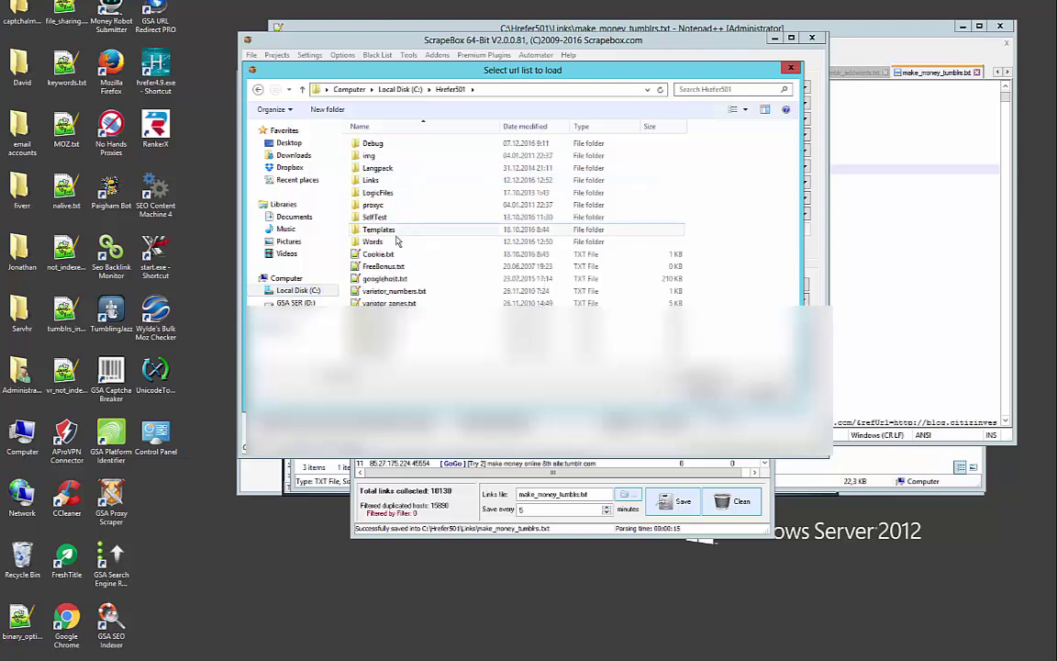
double_click(399, 181)
Load make_money_tumblrs.txt into ScrapeBox and trim every URL to its root domain
double_click(432, 170)
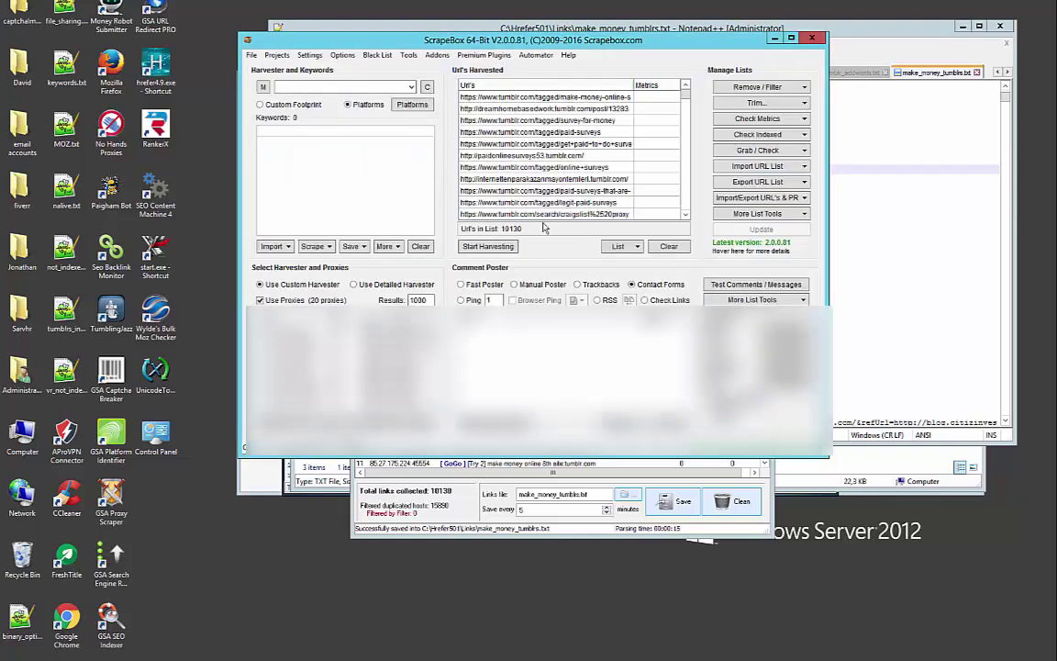
left_click(772, 89)
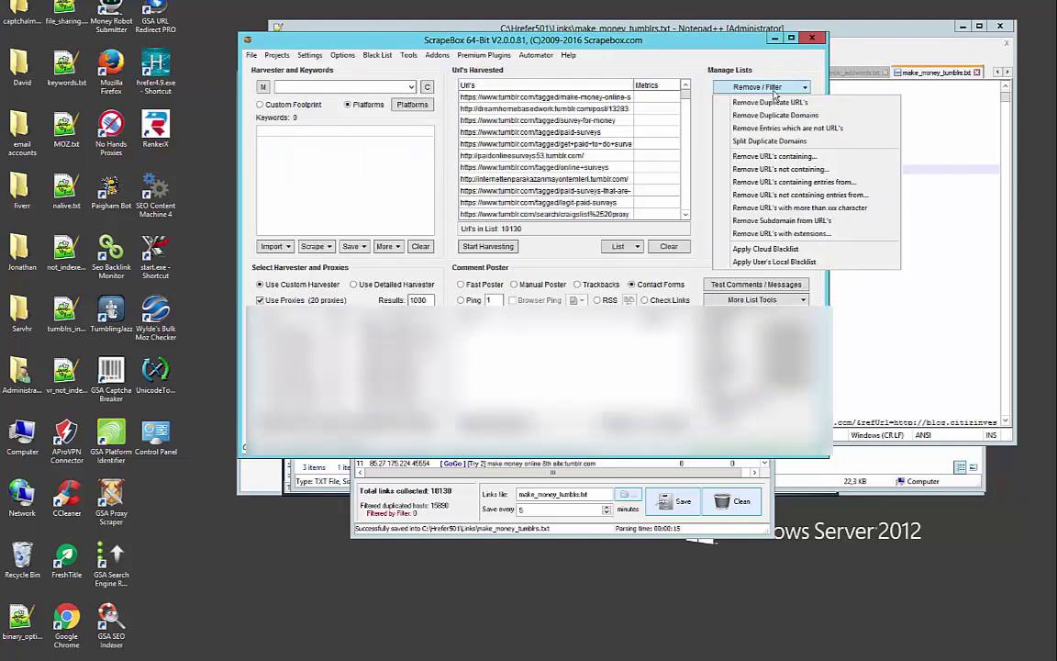
left_click(772, 95)
left_click(762, 103)
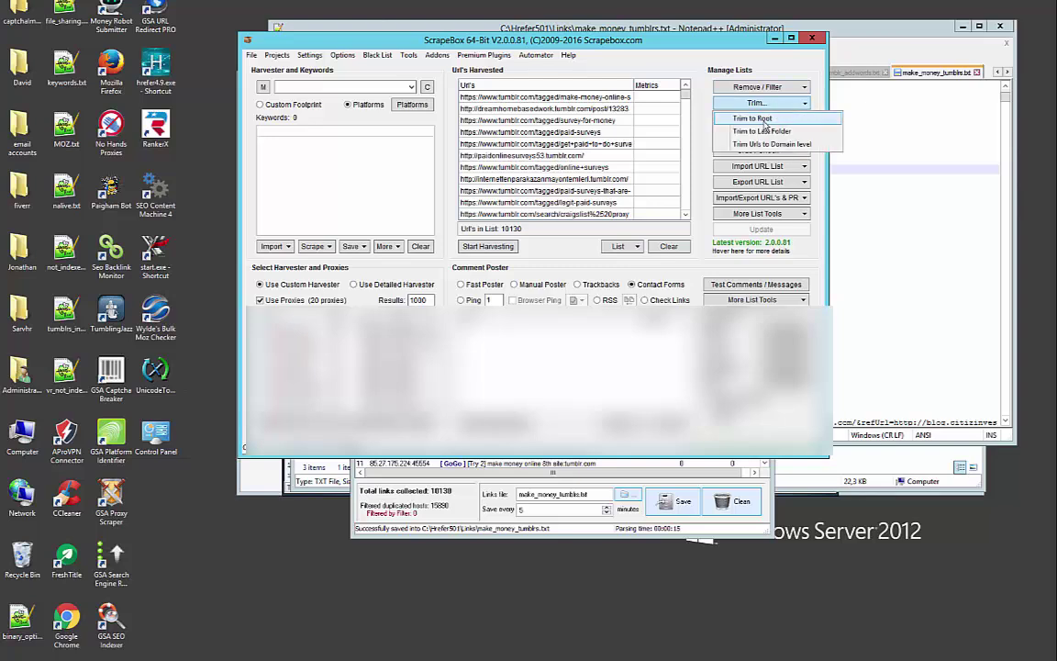
left_click(764, 119)
Remove duplicate URLs to leave 6859 and sort the list ascending by URL
left_click(754, 88)
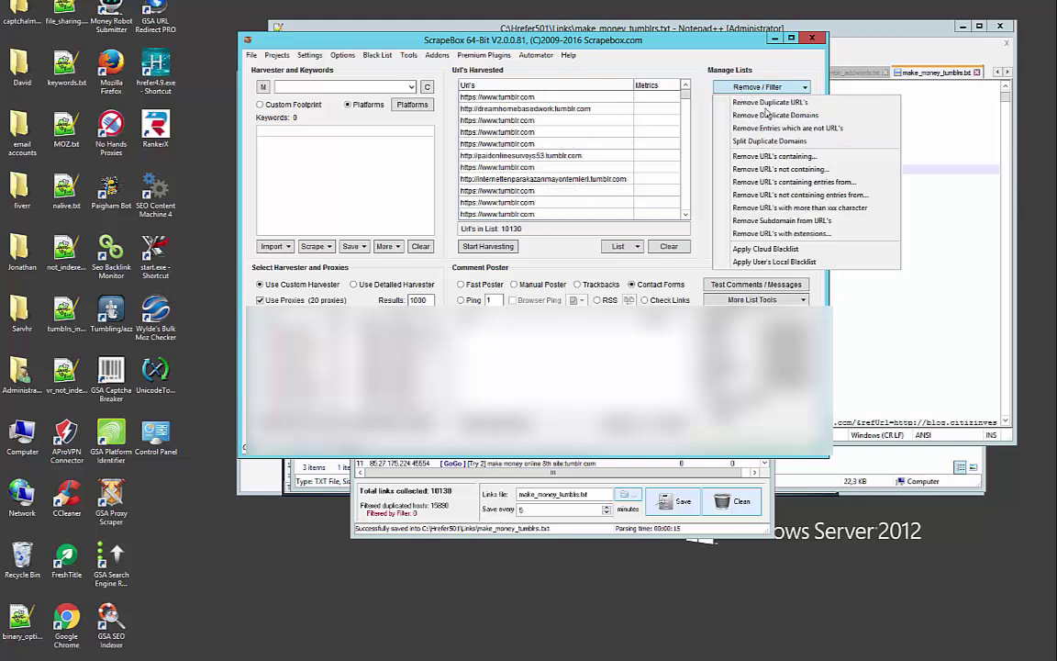
left_click(776, 103)
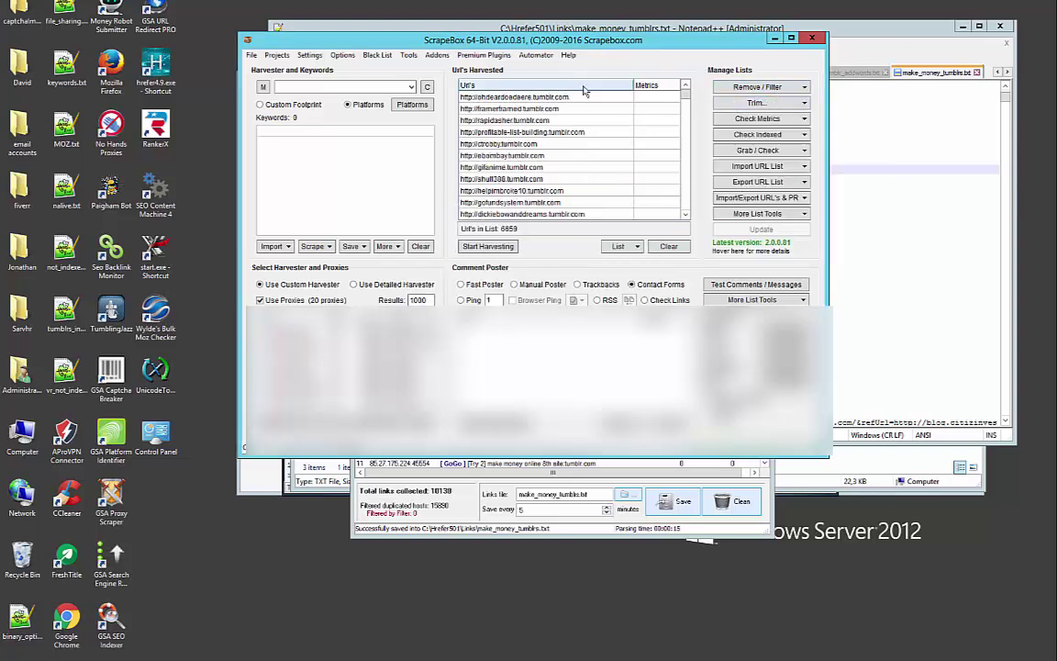
left_click(528, 86)
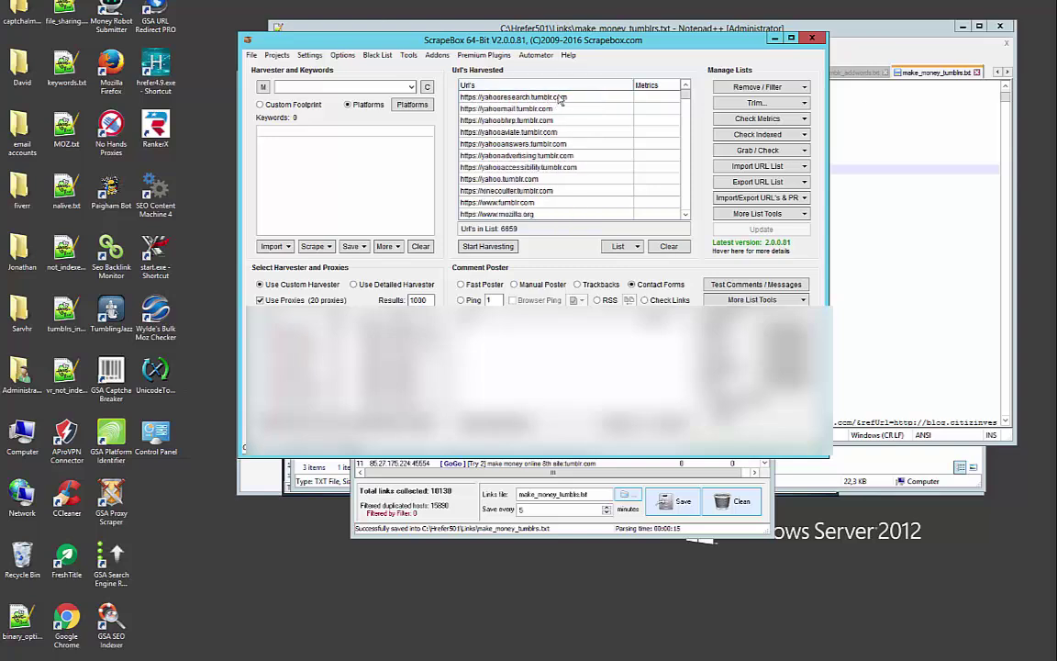
left_click(507, 84)
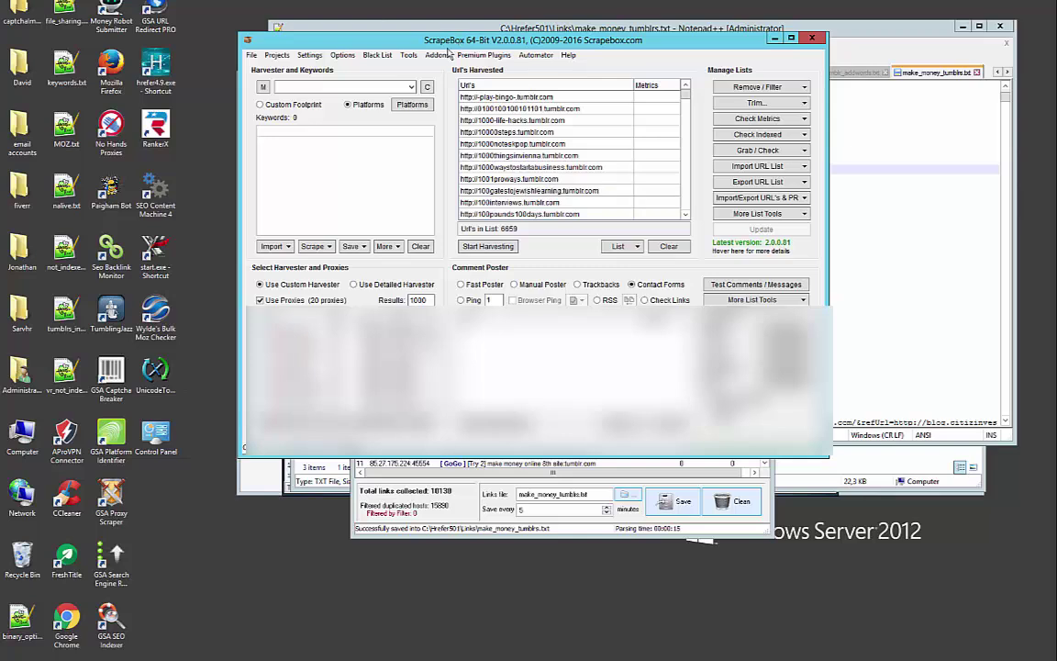
Launch Alive Check with success code 200 and 10 threads, then load the 6859 harvested URLs
left_click(437, 55)
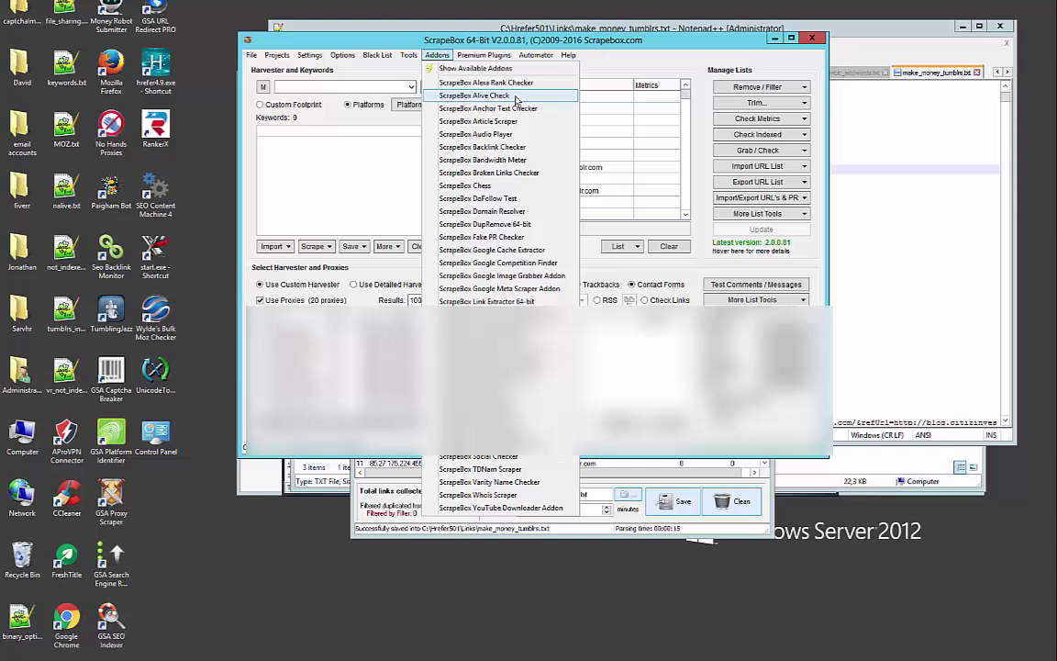
left_click(517, 98)
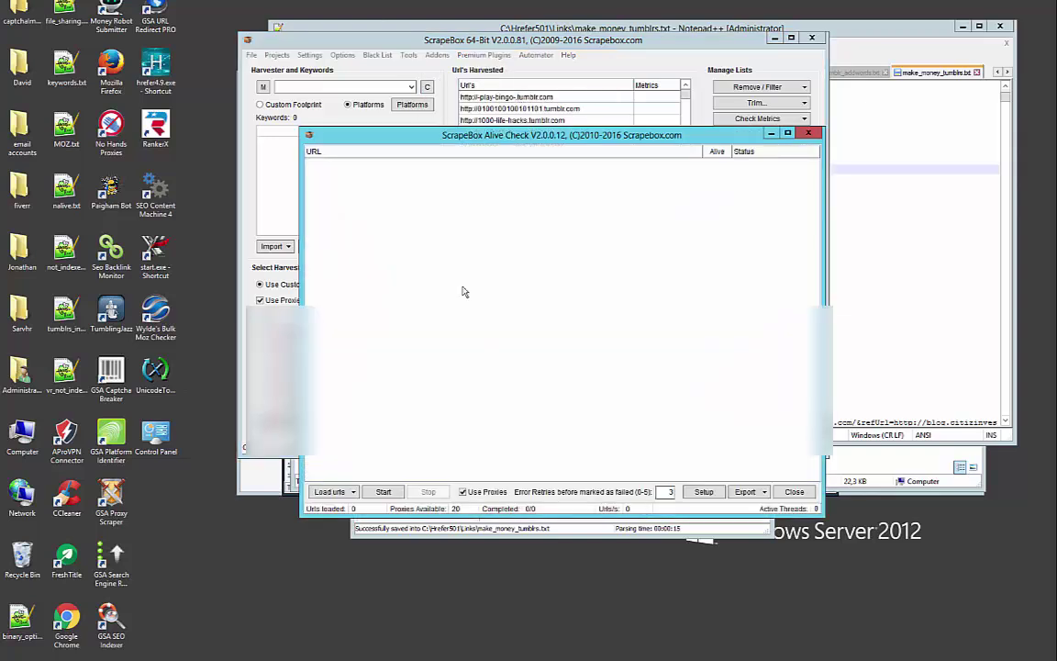
left_click(704, 492)
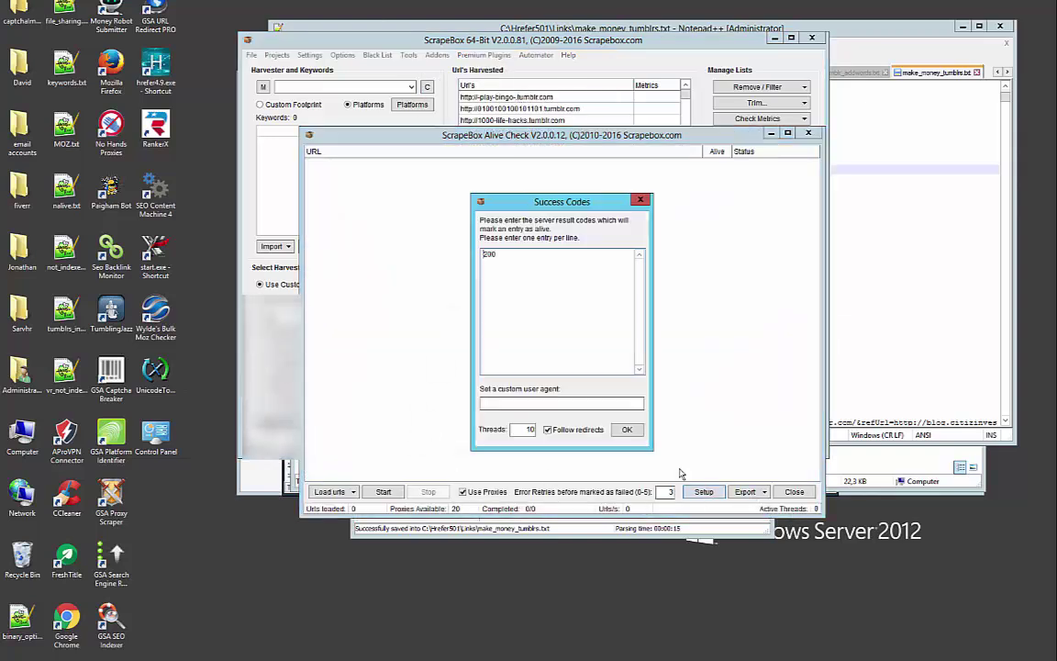
double_click(512, 254)
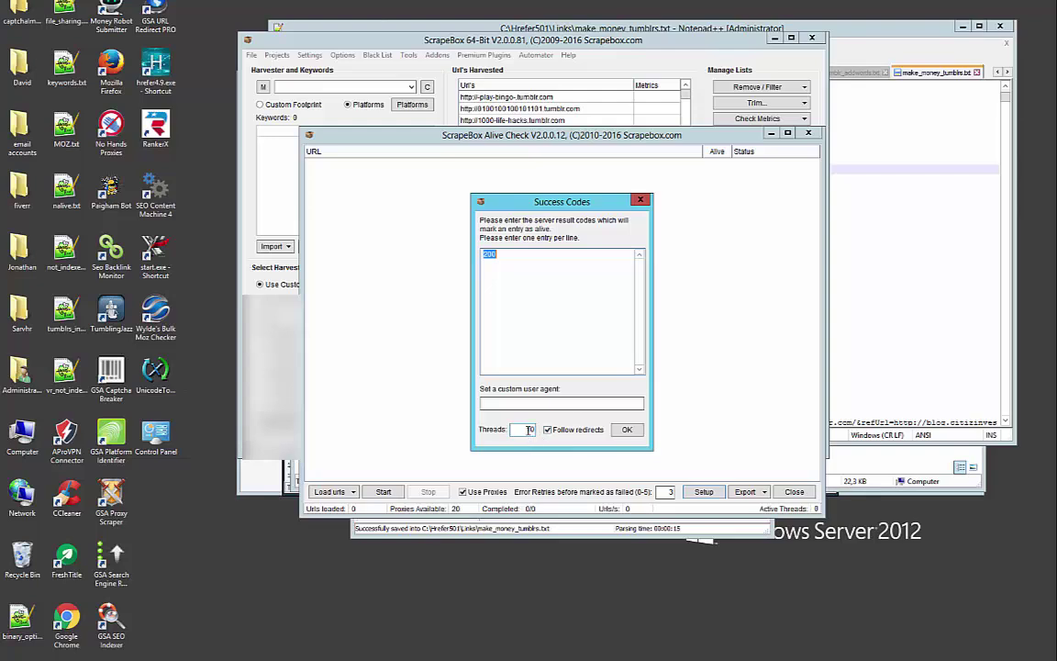
double_click(529, 429)
left_click(628, 432)
left_click(332, 491)
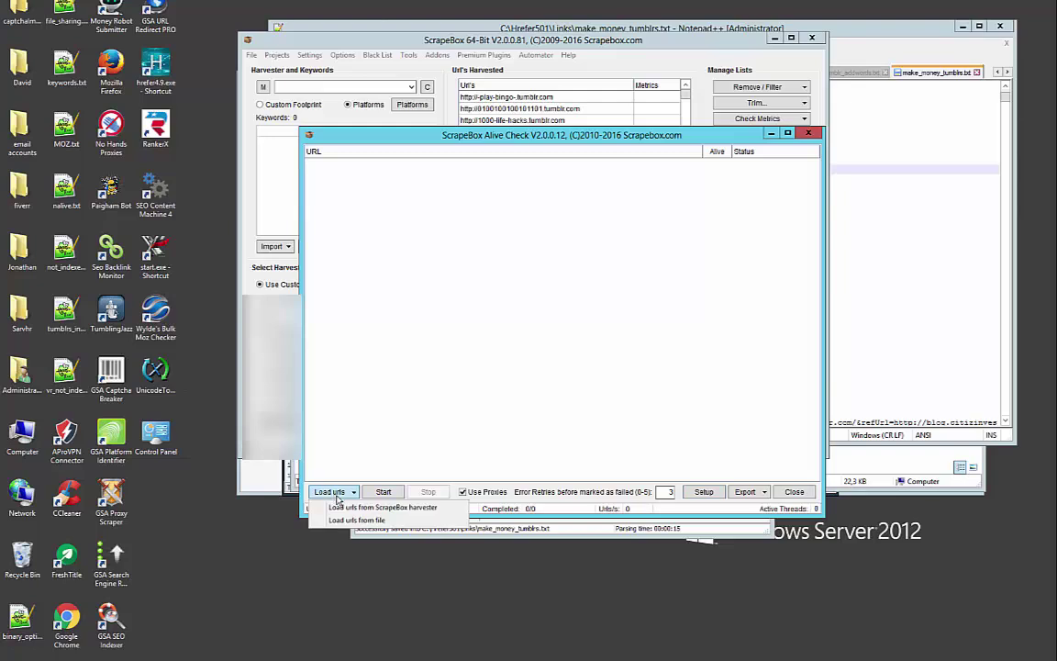
left_click(395, 507)
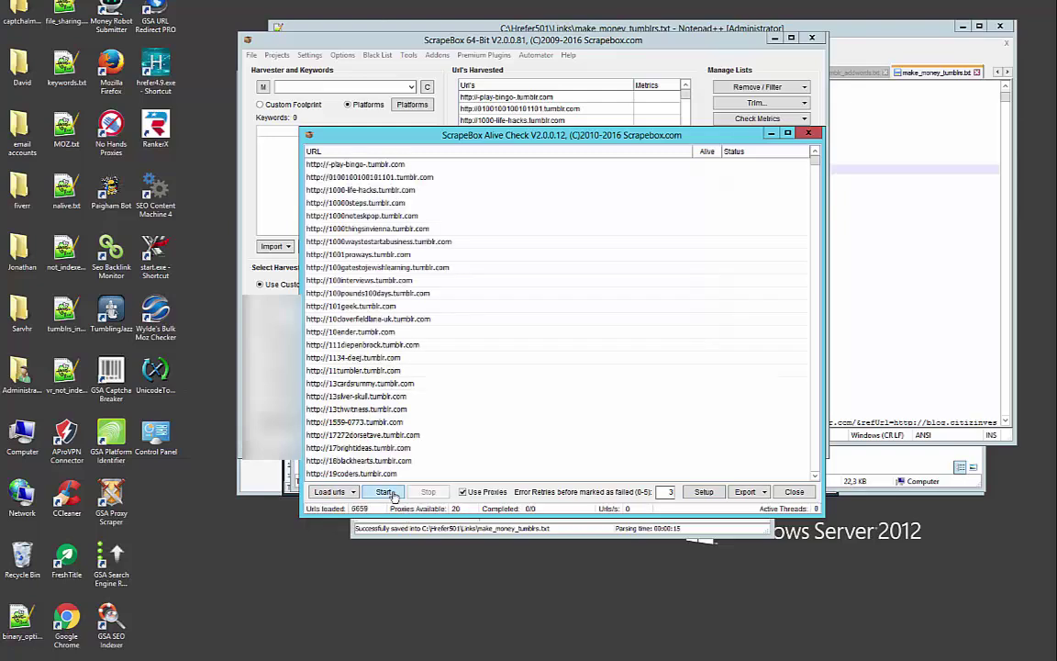
Run the alive check and save all not-alive records to a file named starting 'make_m'
left_click(392, 495)
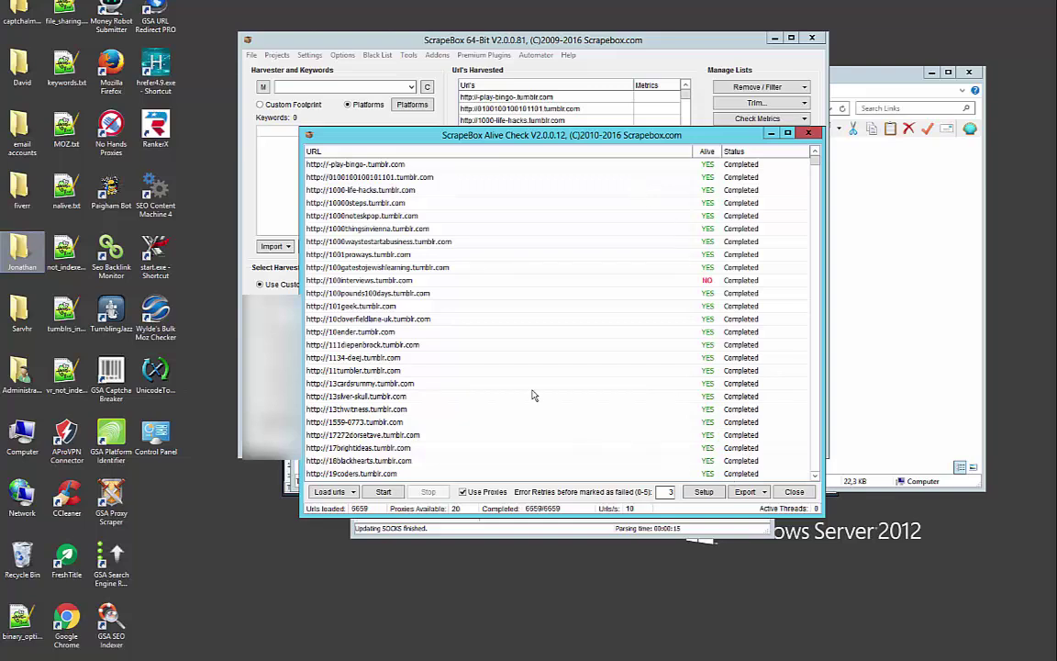
left_click(746, 493)
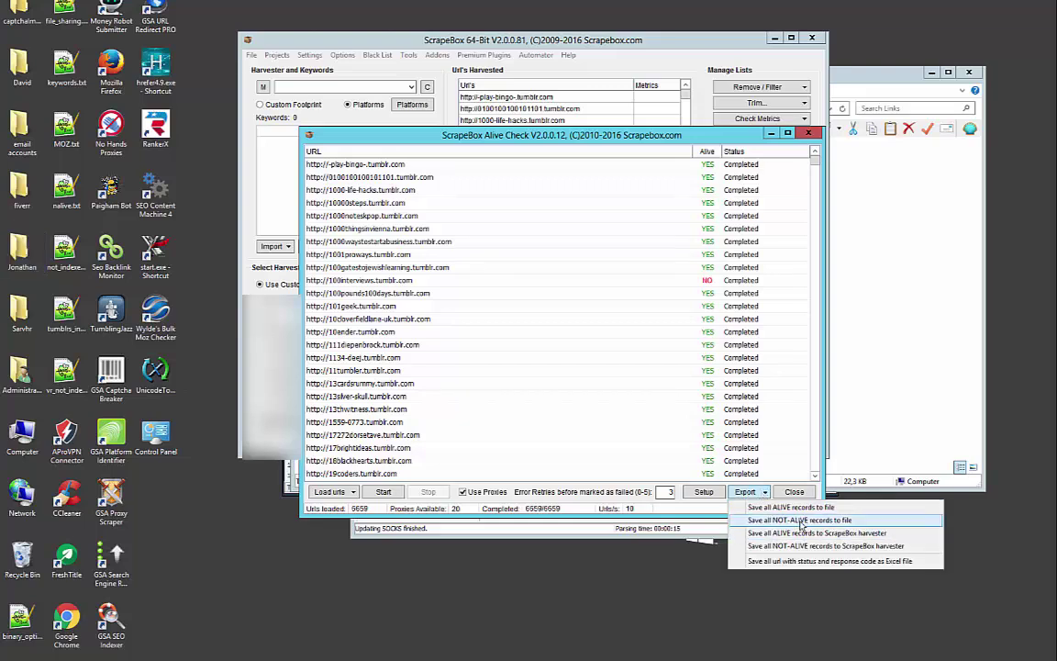
left_click(800, 521)
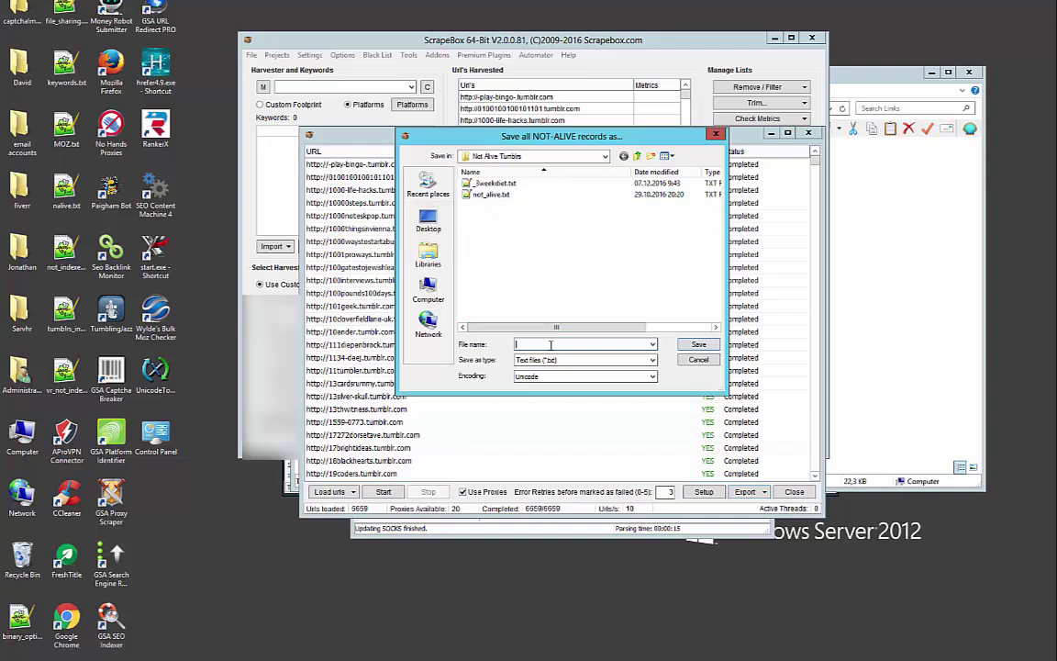
type("make_money")
key("Return")
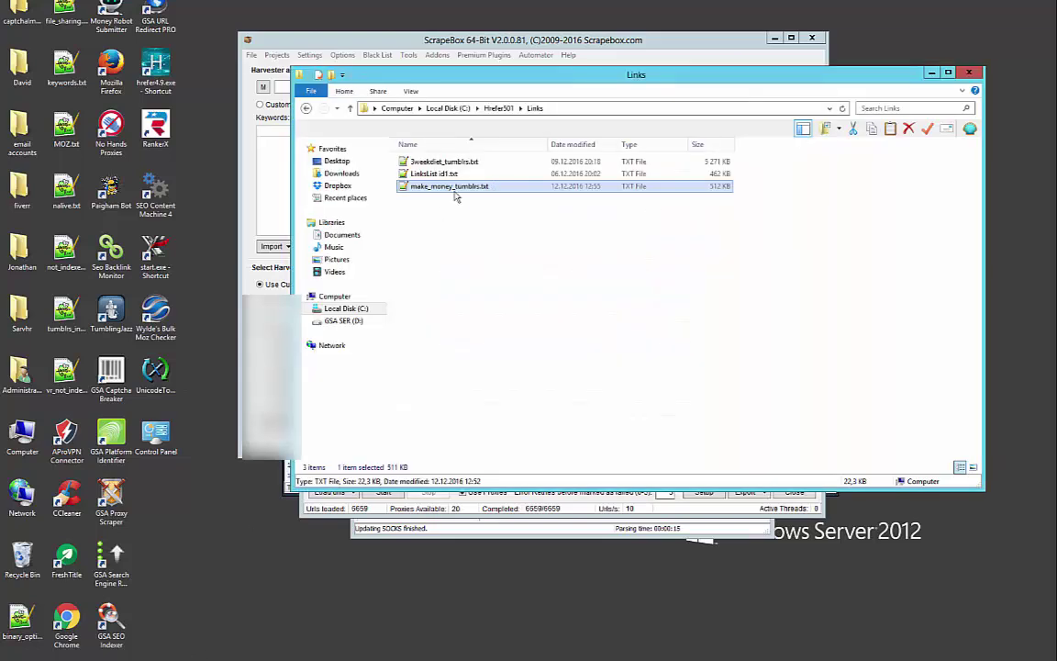
Close make_money_tumblrs.txt and browse to Documents > Scrapebox > Not Alive Tumblrs
double_click(459, 189)
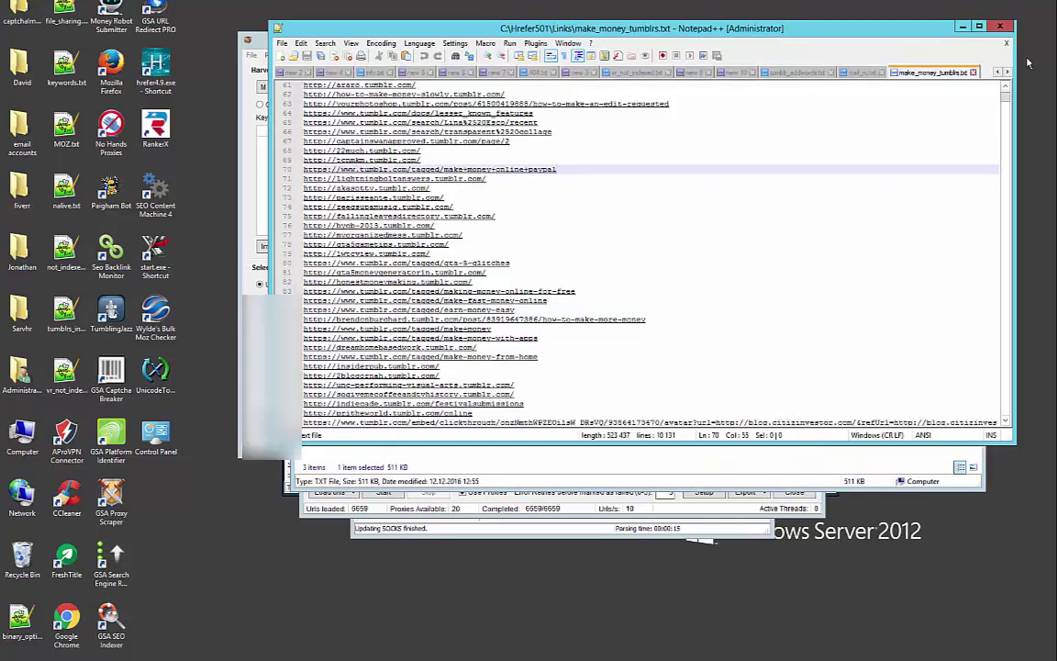
middle_click(891, 72)
left_click(961, 27)
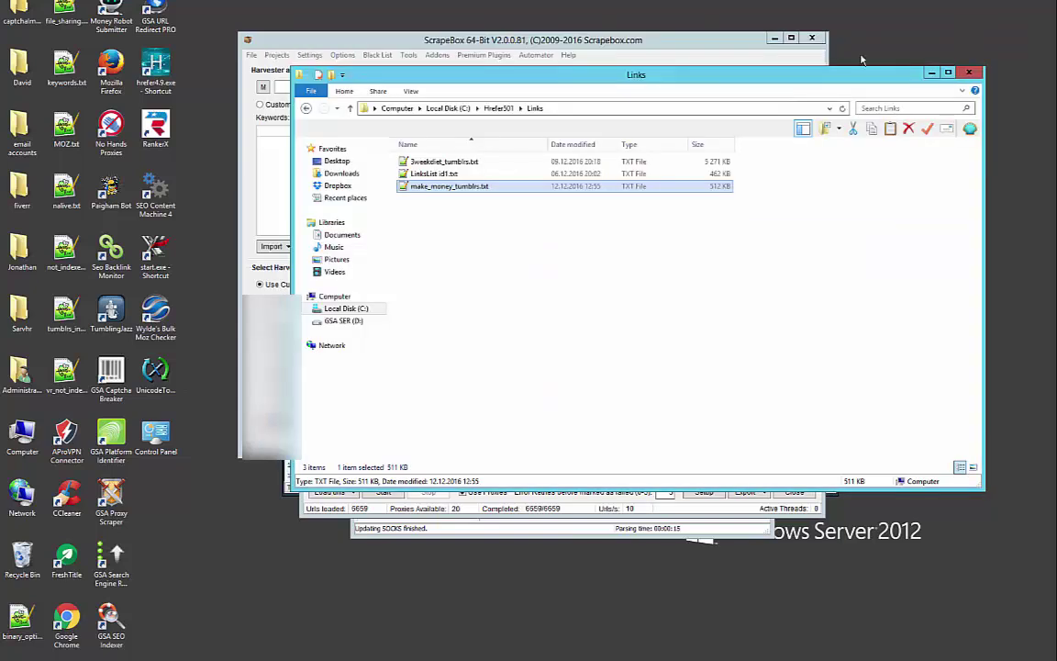
left_click(353, 234)
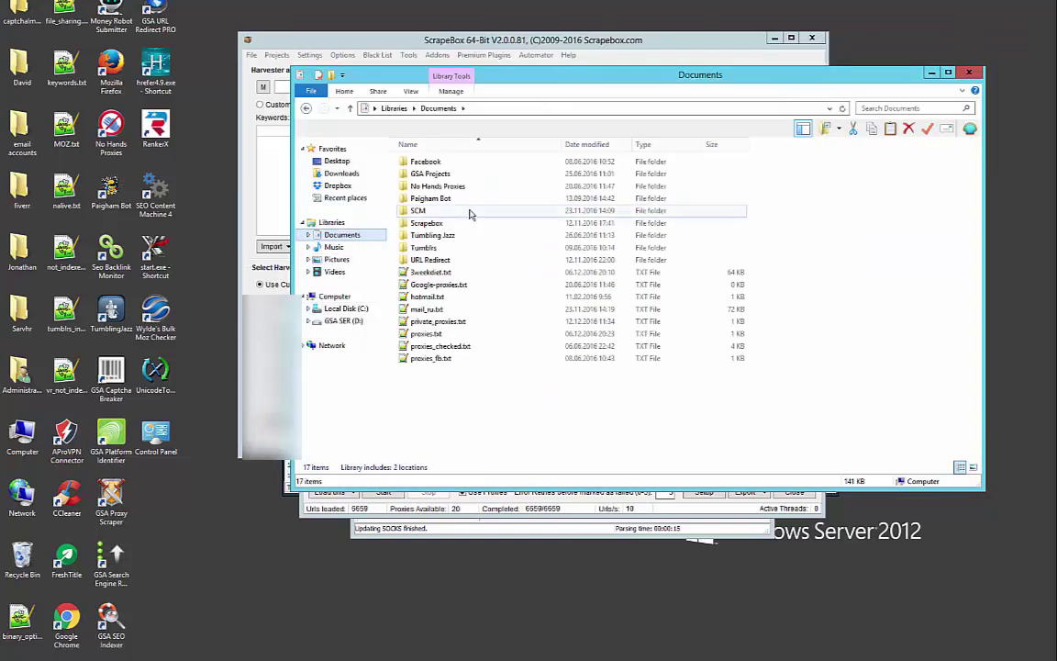
double_click(449, 225)
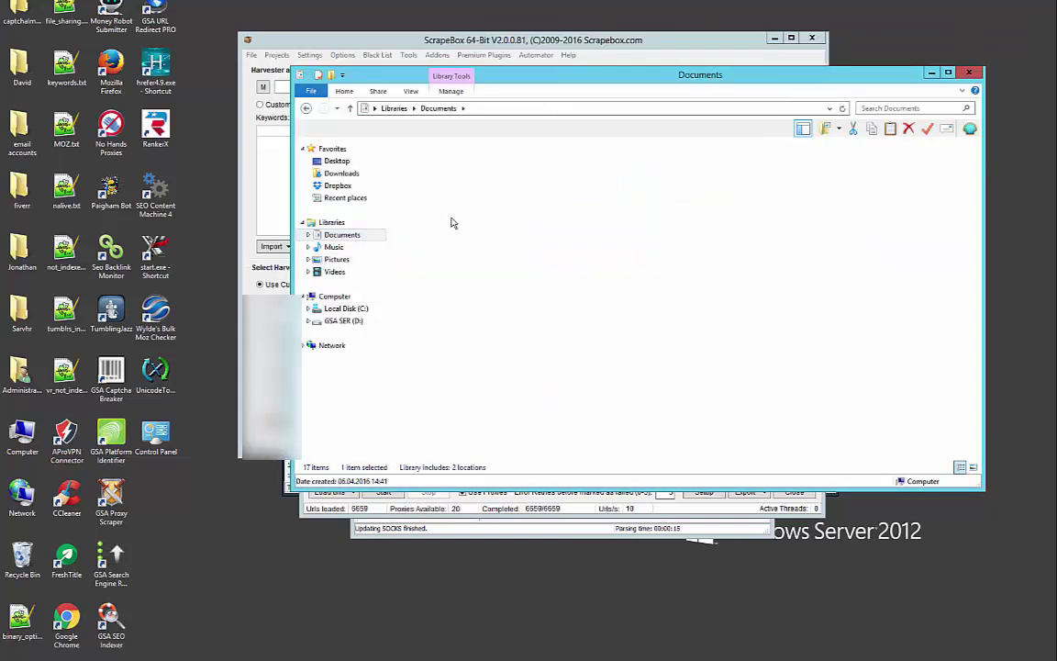
double_click(458, 163)
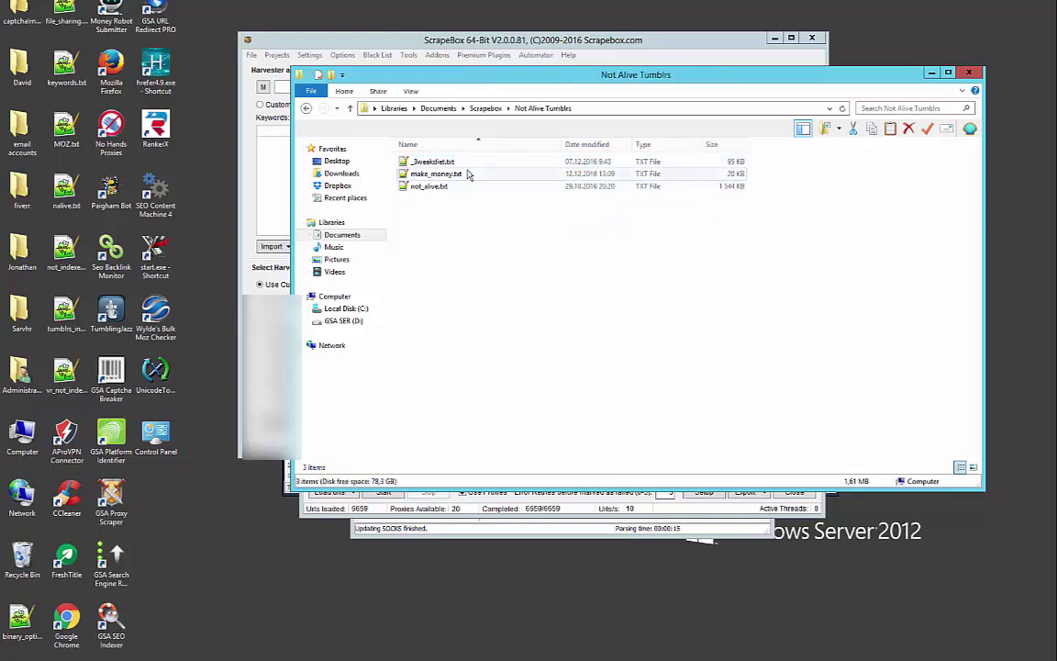
Open make_money.txt in Notepad++, scroll through its URLs, and close it
double_click(459, 173)
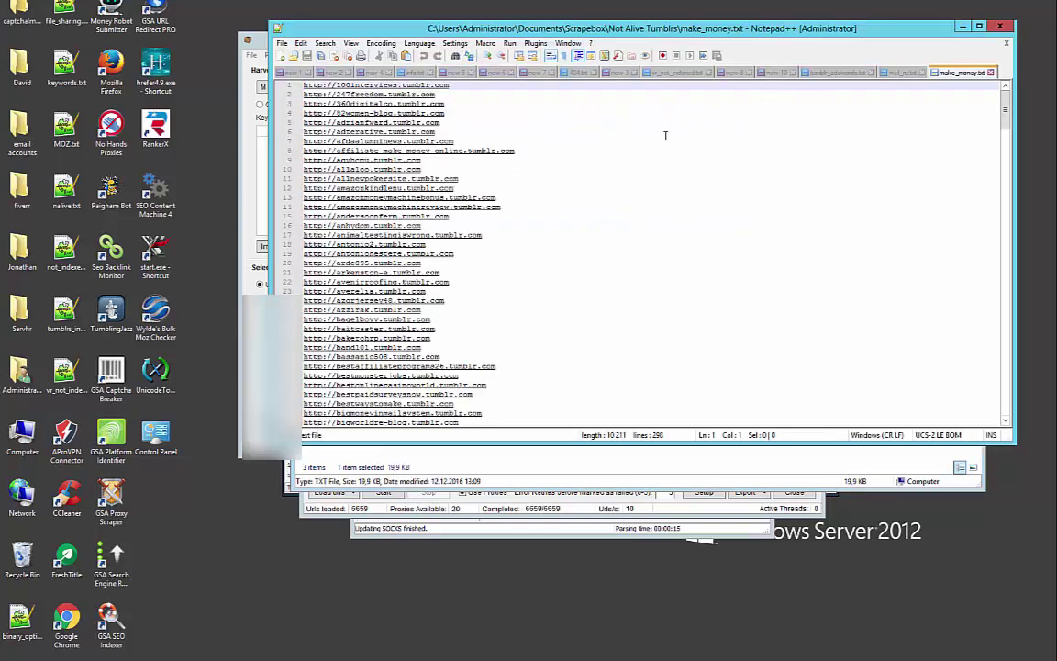
left_click(664, 135)
scroll(679, 147, "down", 20)
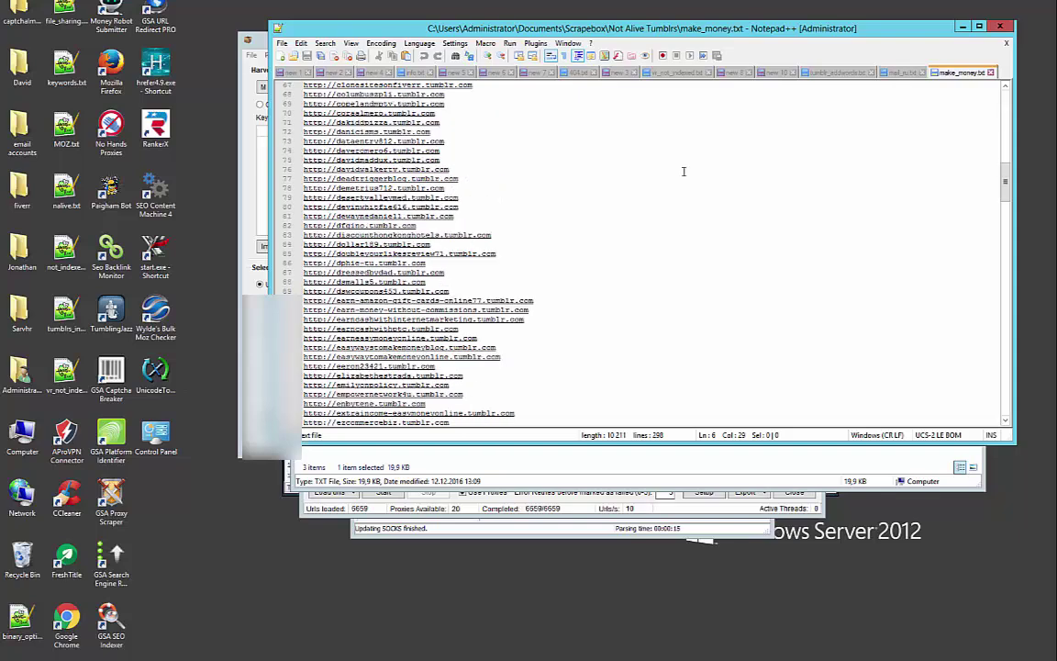
scroll(684, 171, "down", 4)
scroll(904, 312, "down", 20)
scroll(918, 386, "up", 20)
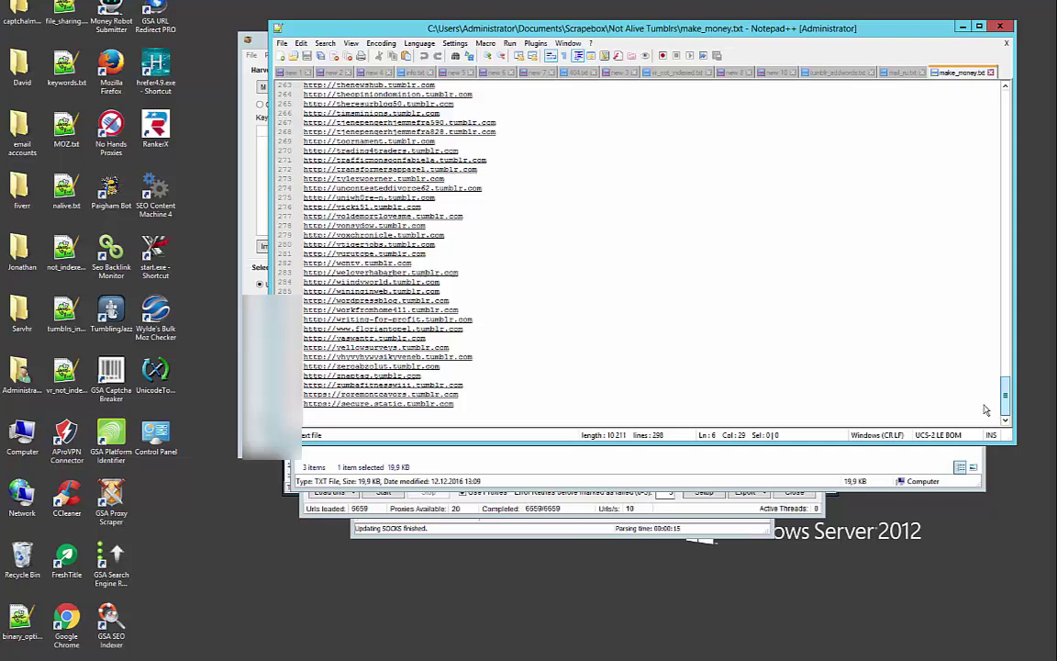
left_click(991, 73)
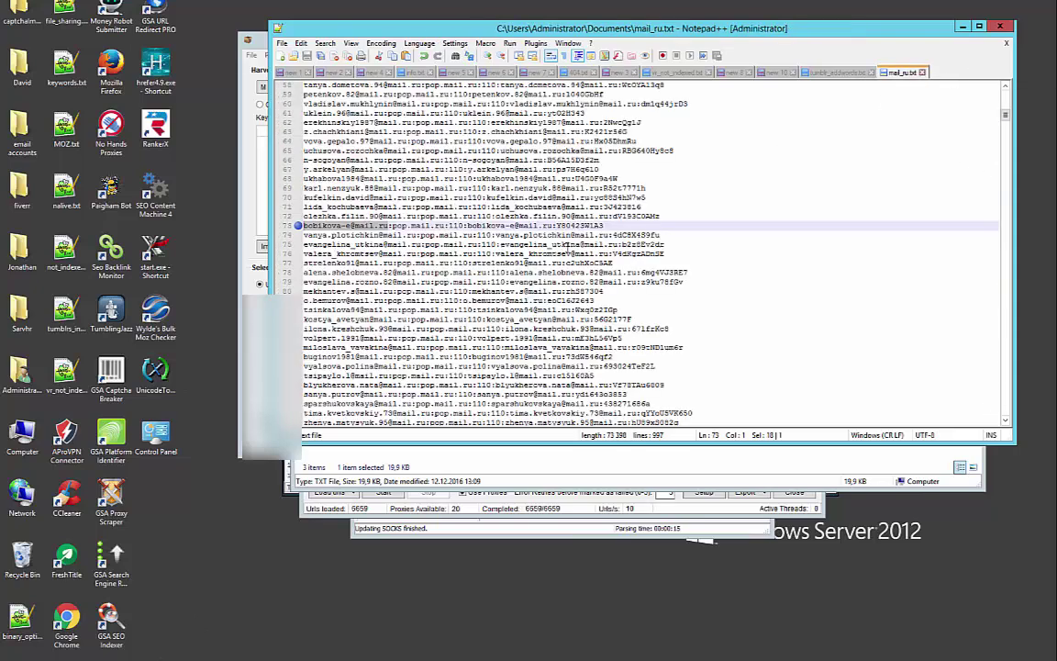
Open not_alive.txt and select its entire list of 22,259 dead tumblr URLs
left_click(397, 466)
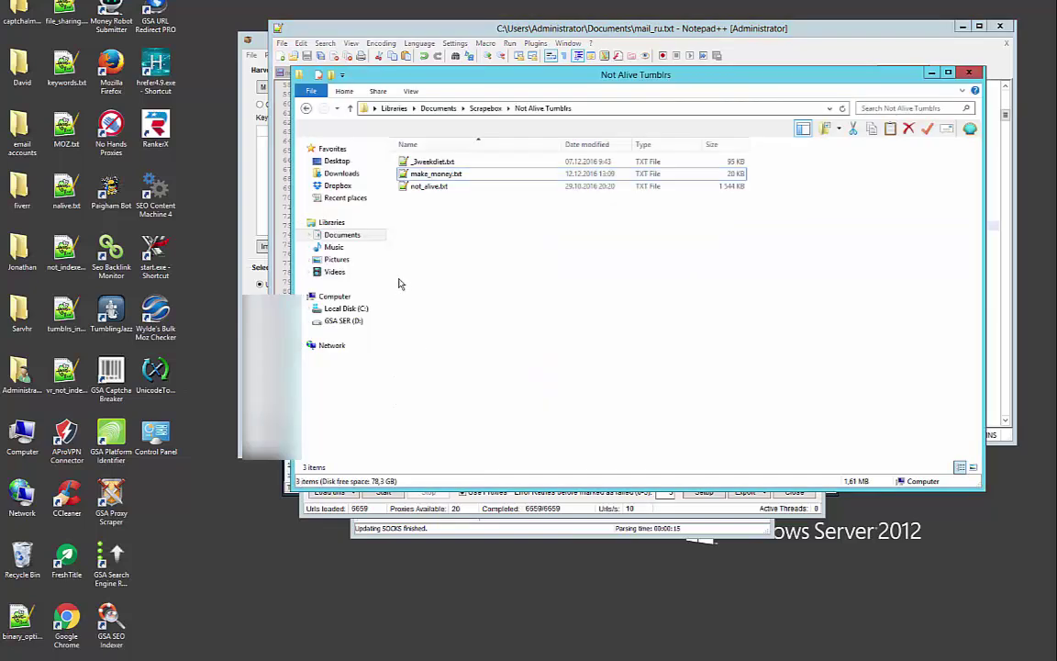
double_click(431, 185)
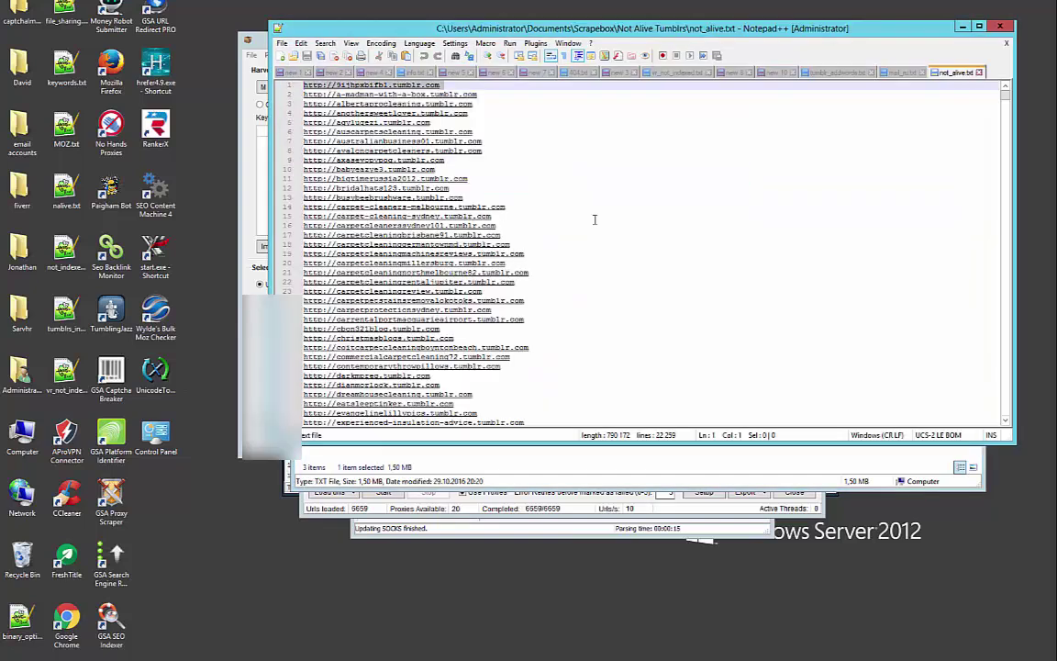
key("ctrl+a")
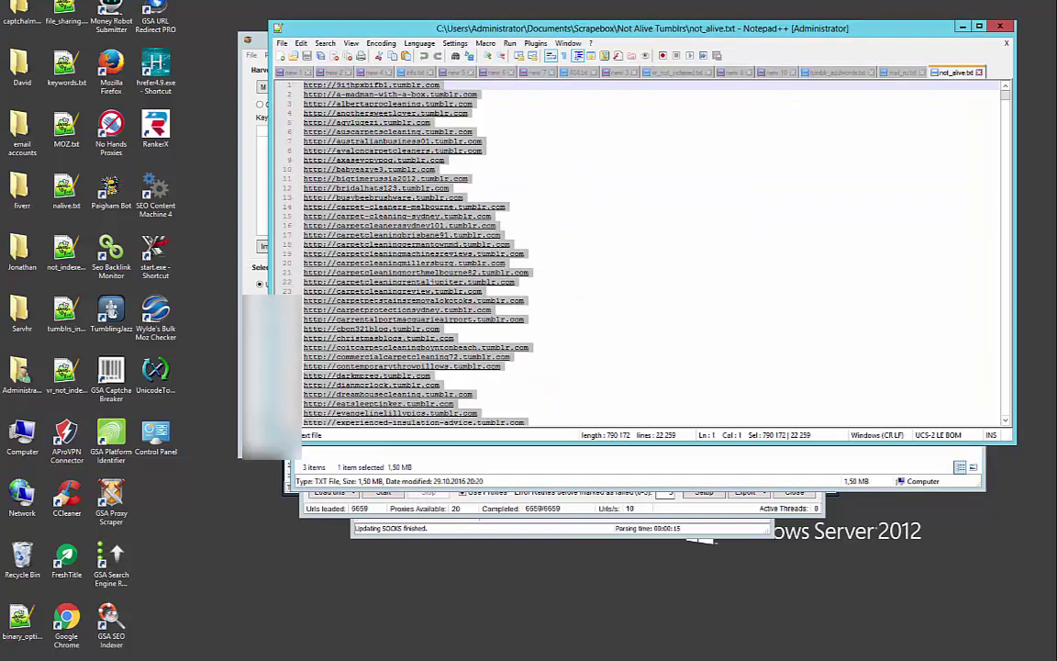
Open Majestic's Bulk Backlink Checker in Firefox and paste the copied tumblr URLs
key("alt+Tab")
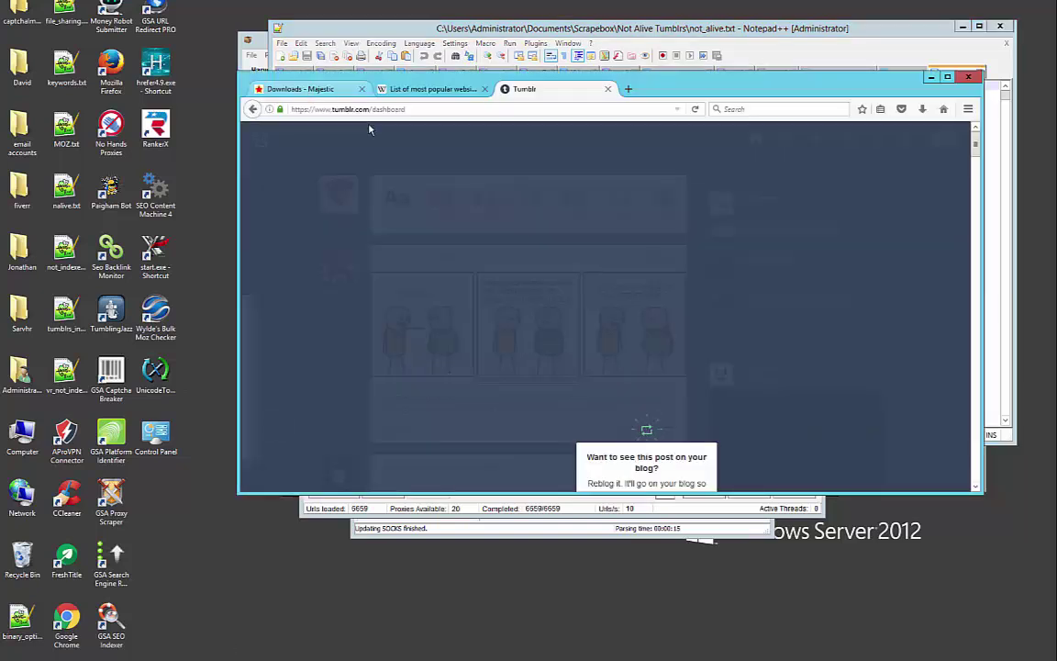
key("ctrl+Tab")
left_click(552, 147)
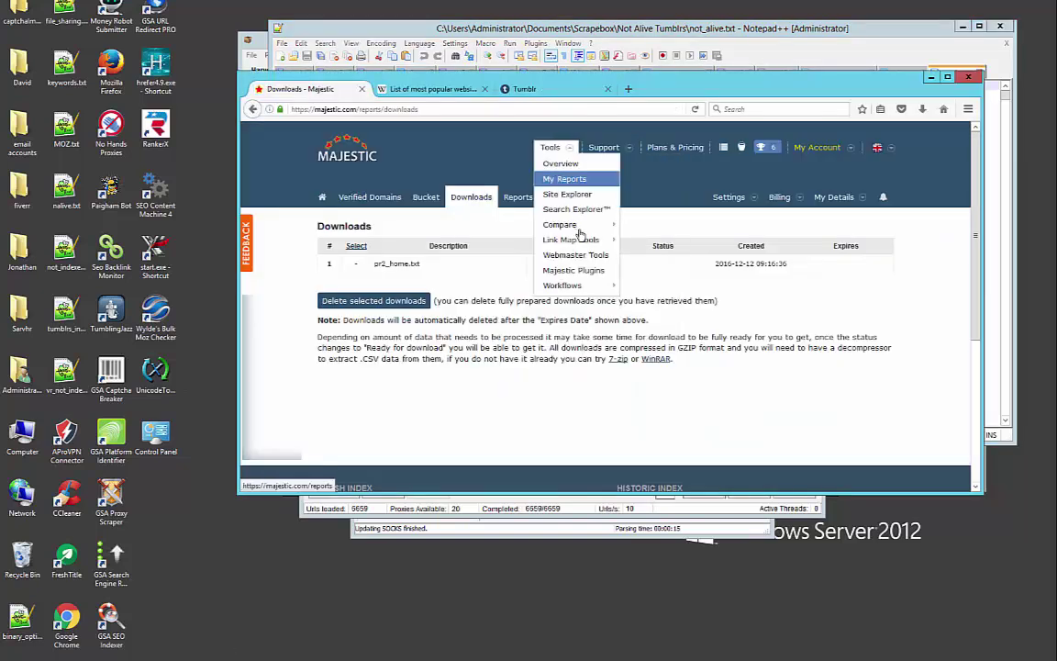
mouse_move(589, 241)
left_click(650, 240)
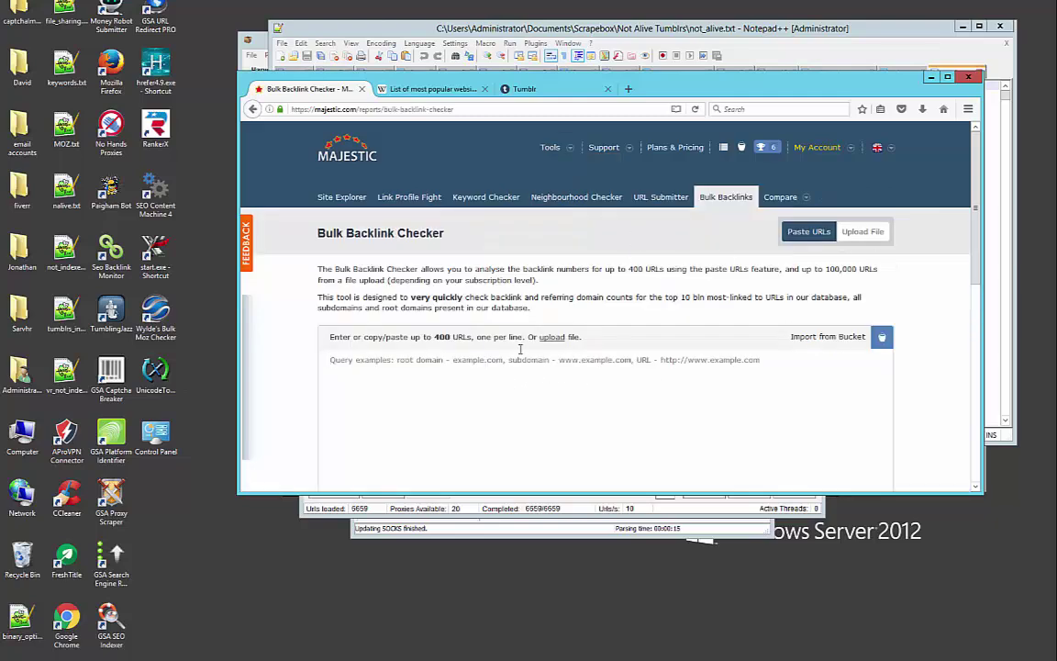
key("ctrl+v")
Review the pasted list at the 400-URL limit with 4,447,000 estimated units, and check the account menu
scroll(938, 380, "down", 3)
scroll(938, 380, "down", 5)
scroll(880, 377, "up", 5)
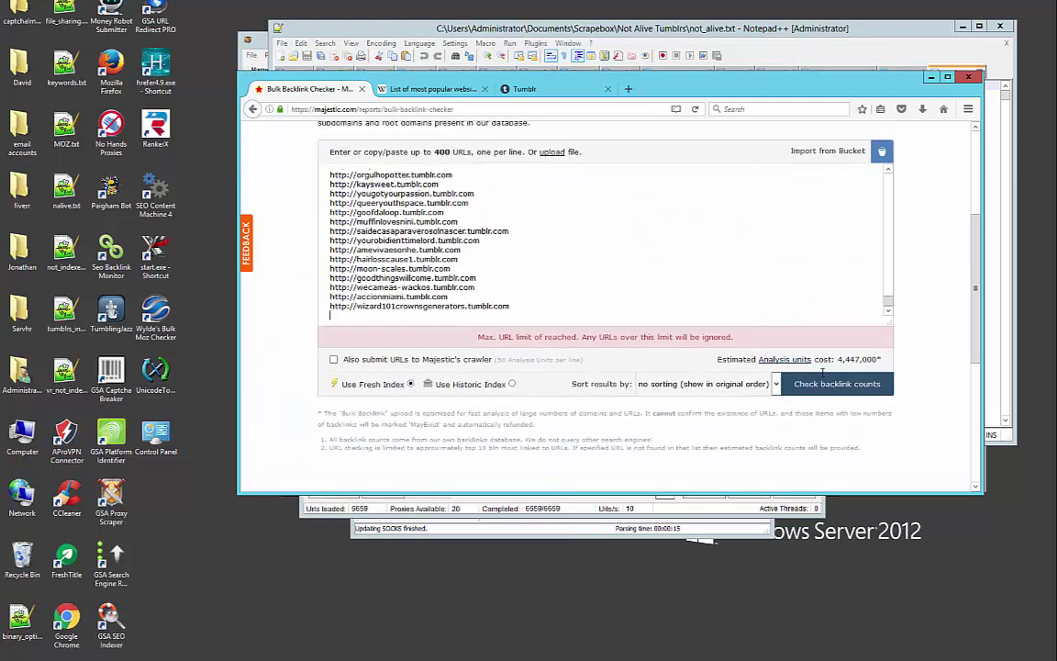
mouse_move(821, 364)
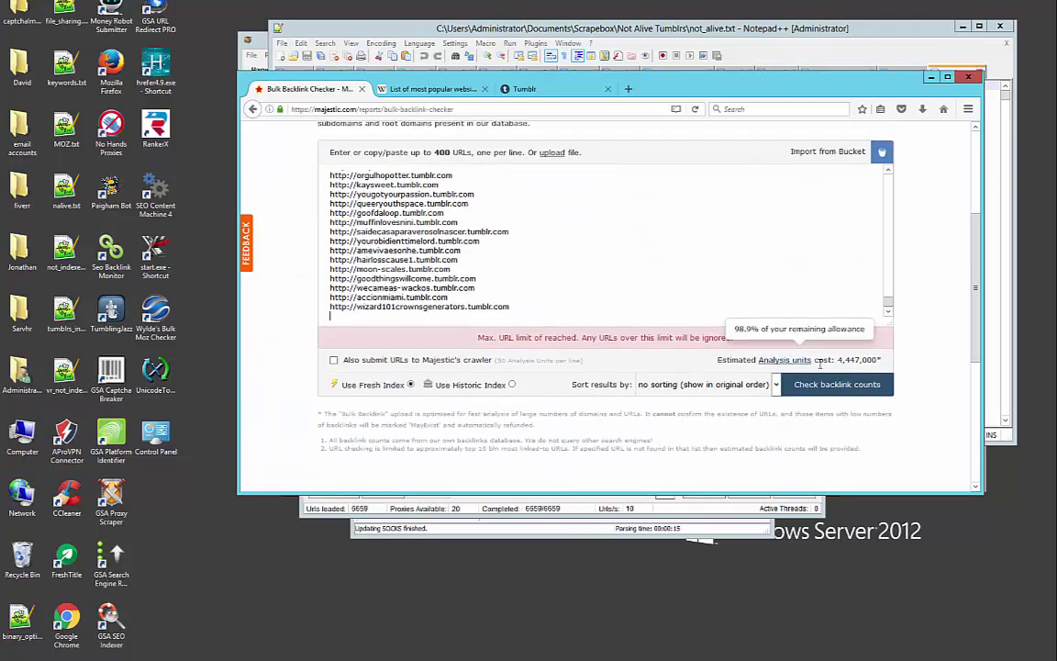
scroll(822, 365, "up", 4)
left_click(817, 147)
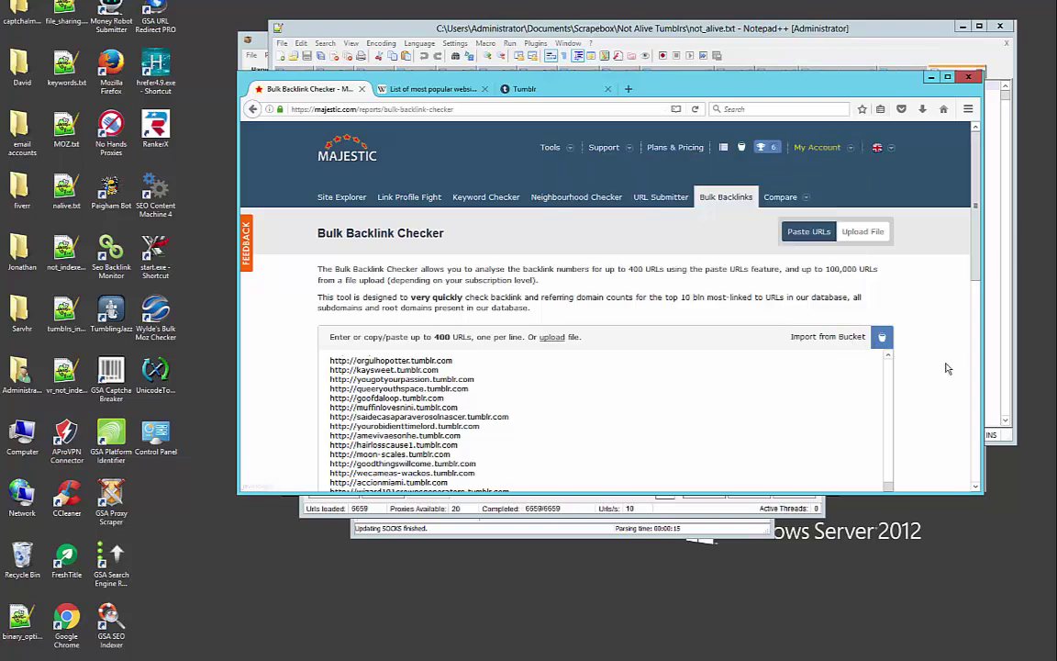
scroll(935, 371, "down", 3)
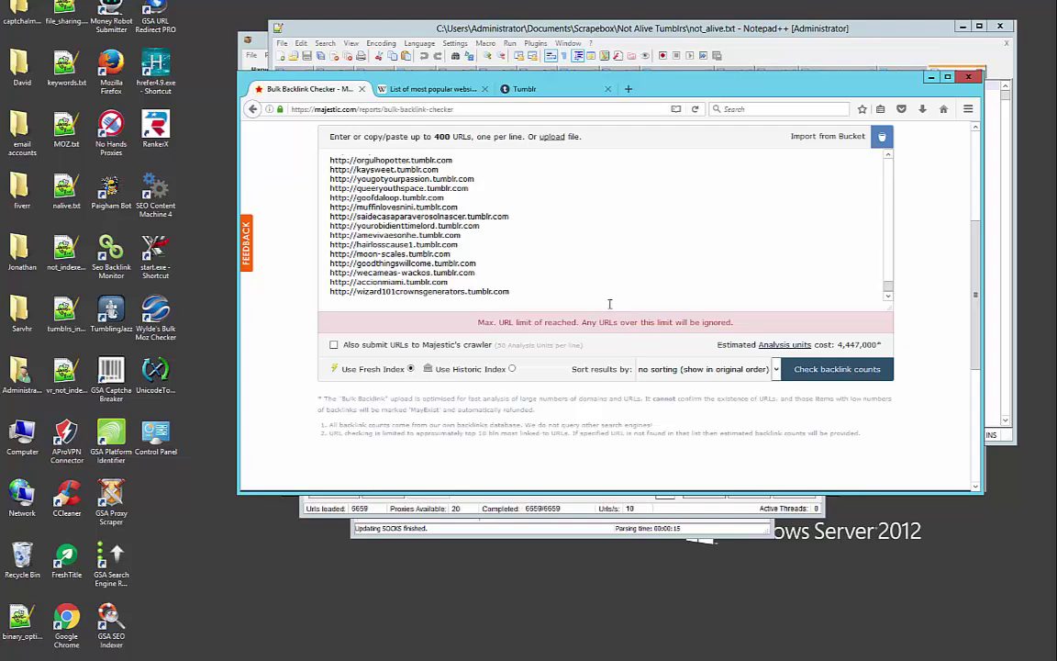
scroll(608, 304, "up", 10)
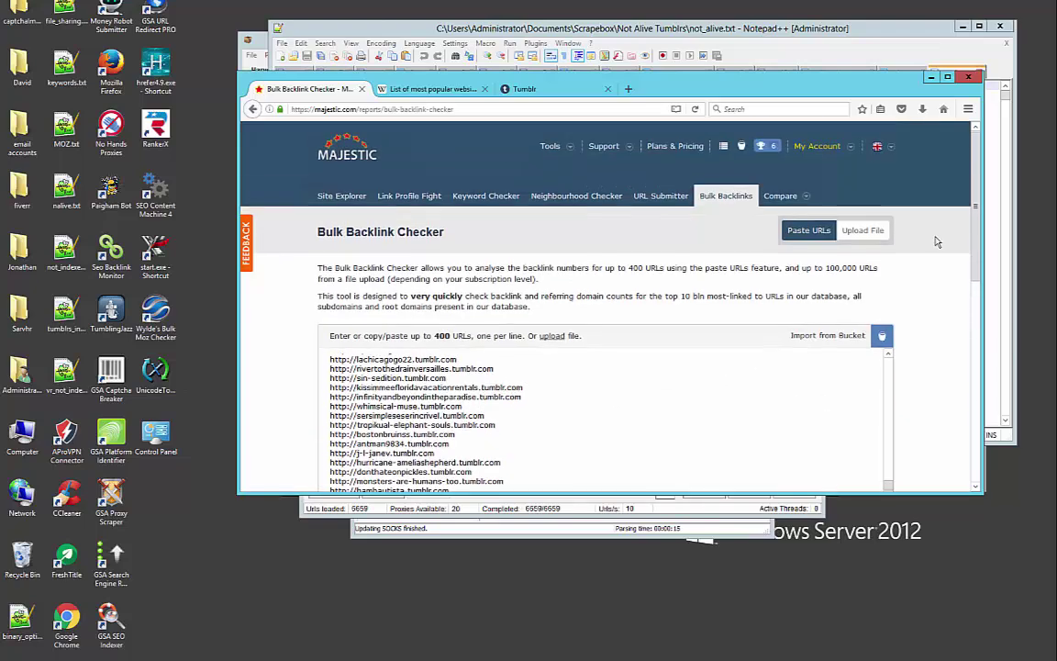
mouse_move(550, 147)
mouse_move(578, 229)
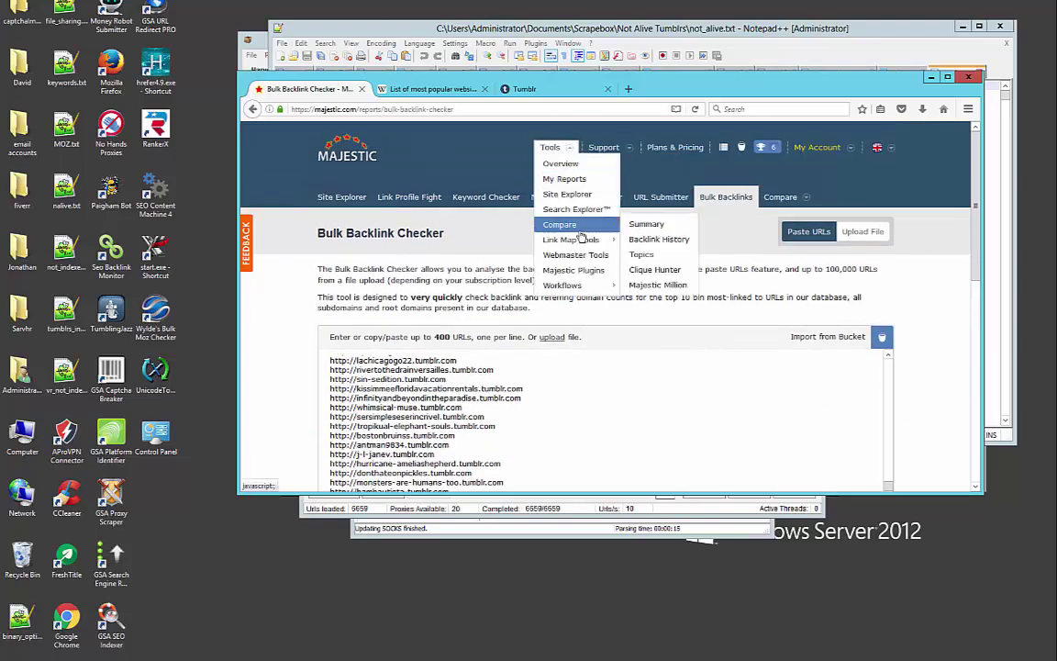
left_click(657, 241)
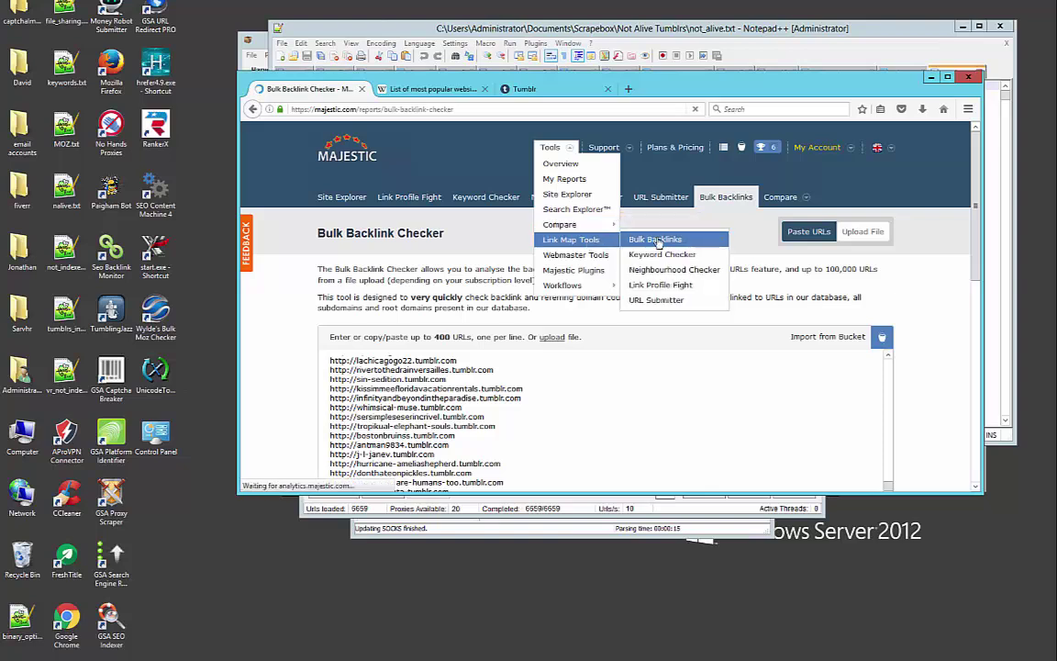
left_click(440, 379)
type("http://orgulhopotter.tumblr.com http://kaysweet.tumblr.com http://yougotyourpassion.tumblr.com http://queeryouthspace.tumblr.com http://goofdaloop.tumblr.com http://muffinlovesnini.tumblr.com http://saidecasaparaverosolnascer.tumblr.com http://yourobidienttimelord.tumblr.com http://amevivaesonhe.tumblr.com http://hairlosscause1.tumblr.com http://moon-scales.tumblr.com http://goodthingswillcome.tumblr.com http://wecameas-wackos.tumblr.com http://accionmiami.tumblr.com http://wizard101crownsgenerators.tumblr.com")
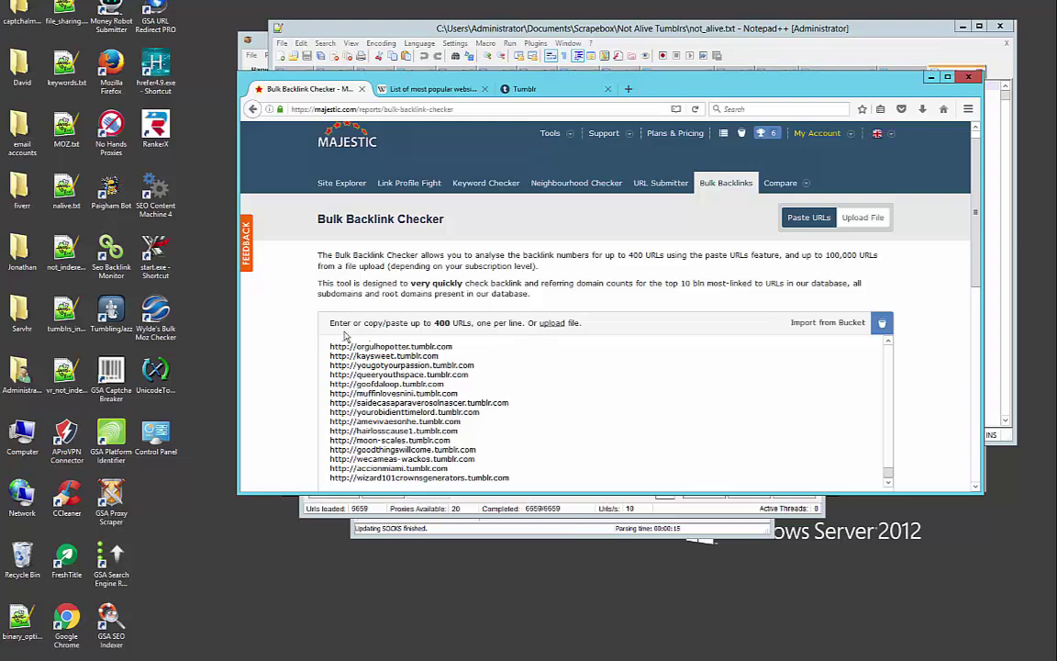
scroll(336, 343, "down", 5)
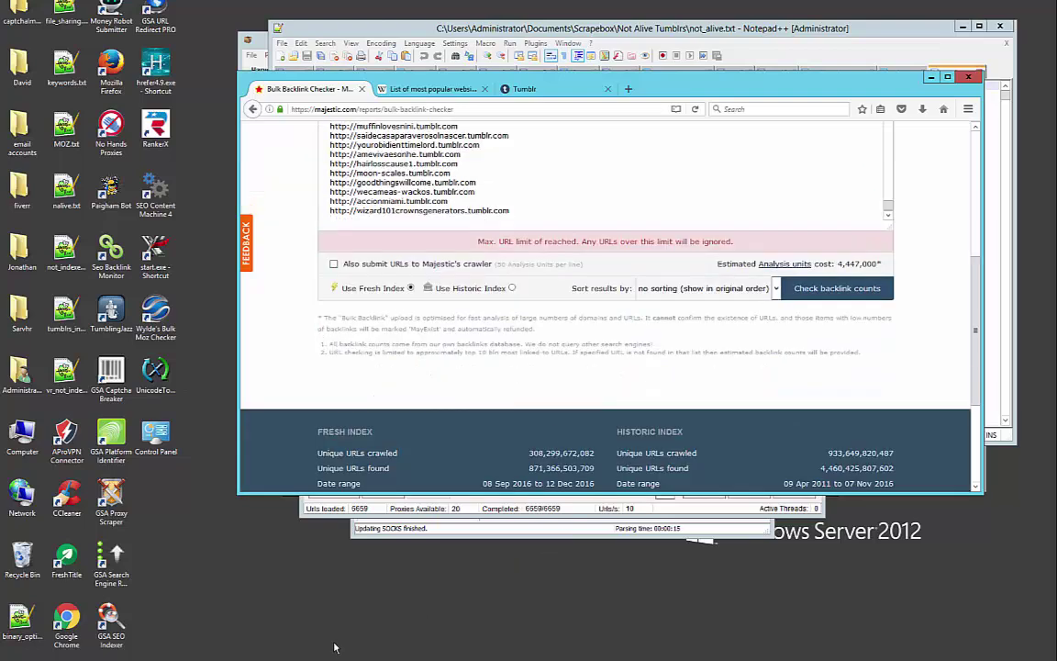
Close not_alive.txt, open make_money.txt from Not Alive Tumblrs, and select all 298 URLs
key("alt+Tab")
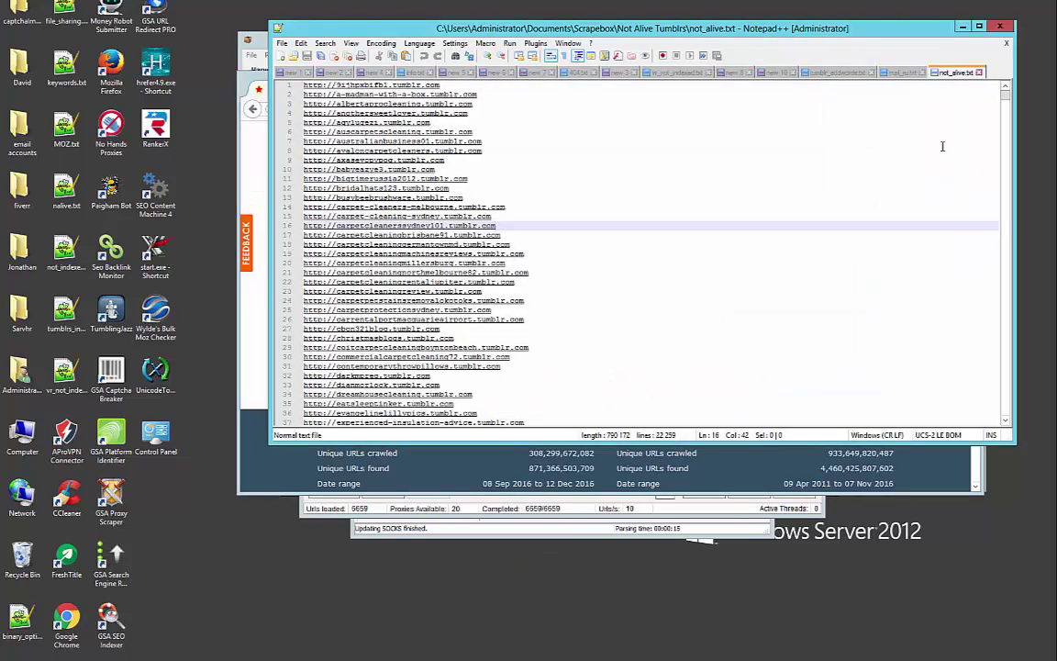
left_click_drag(1007, 103, 991, 410)
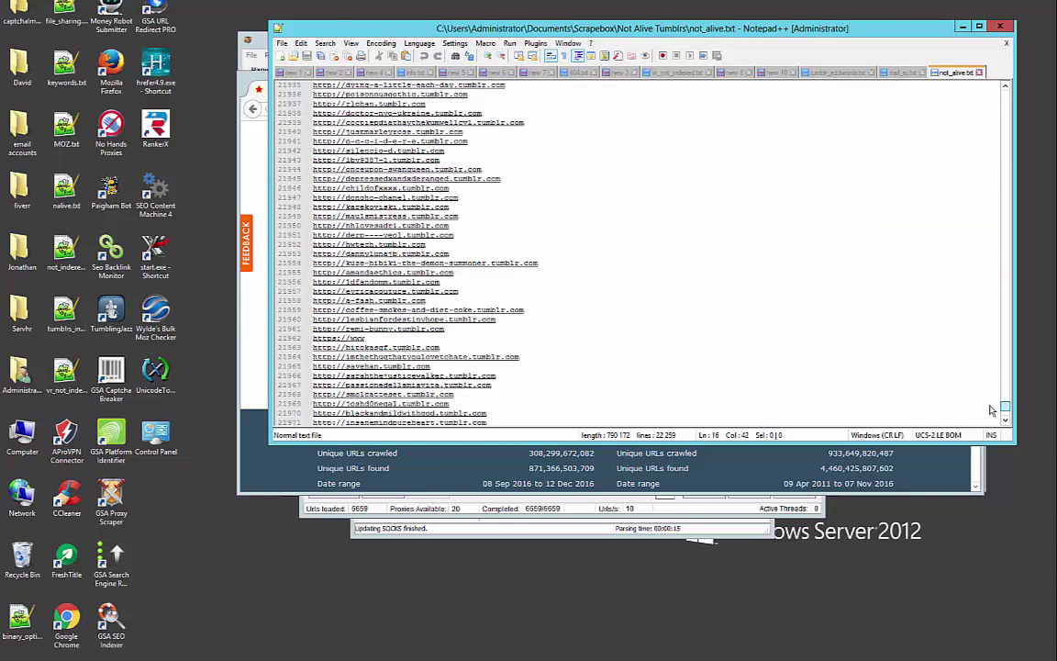
left_click(979, 73)
key("alt+Tab")
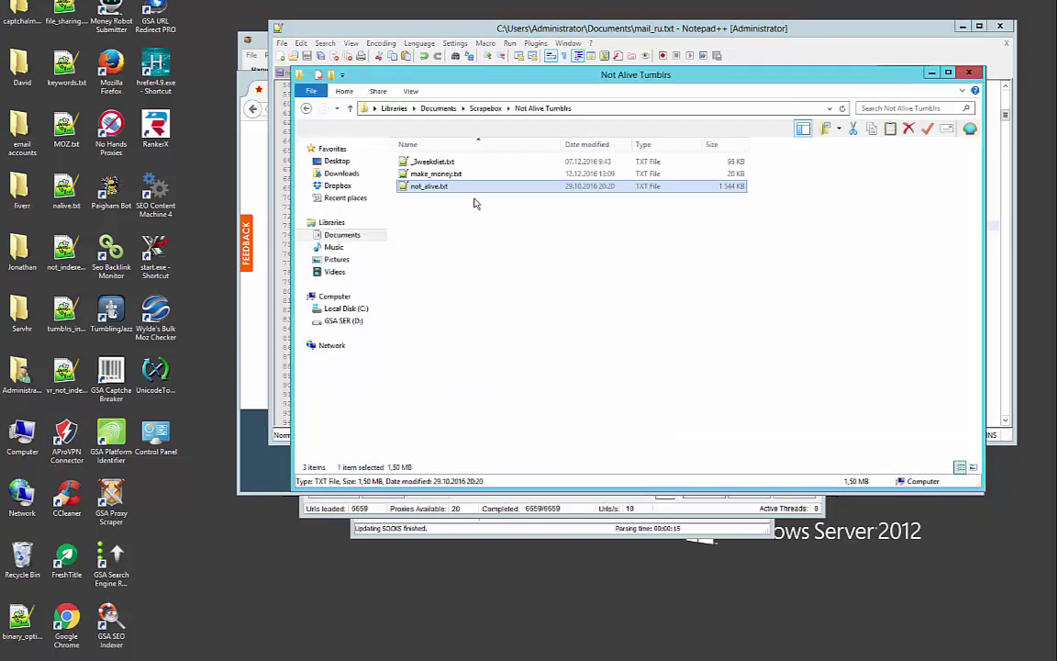
double_click(467, 175)
left_click(590, 266)
key("ctrl+a")
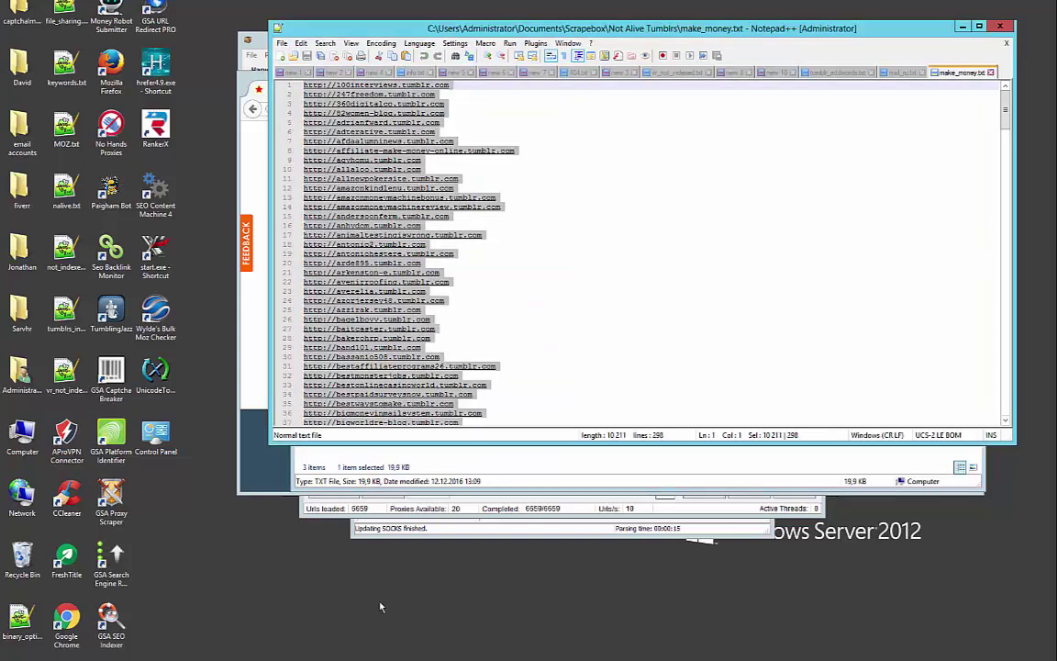
Paste the make_money URLs over Majestic's old list and check backlink counts
key("alt+Tab")
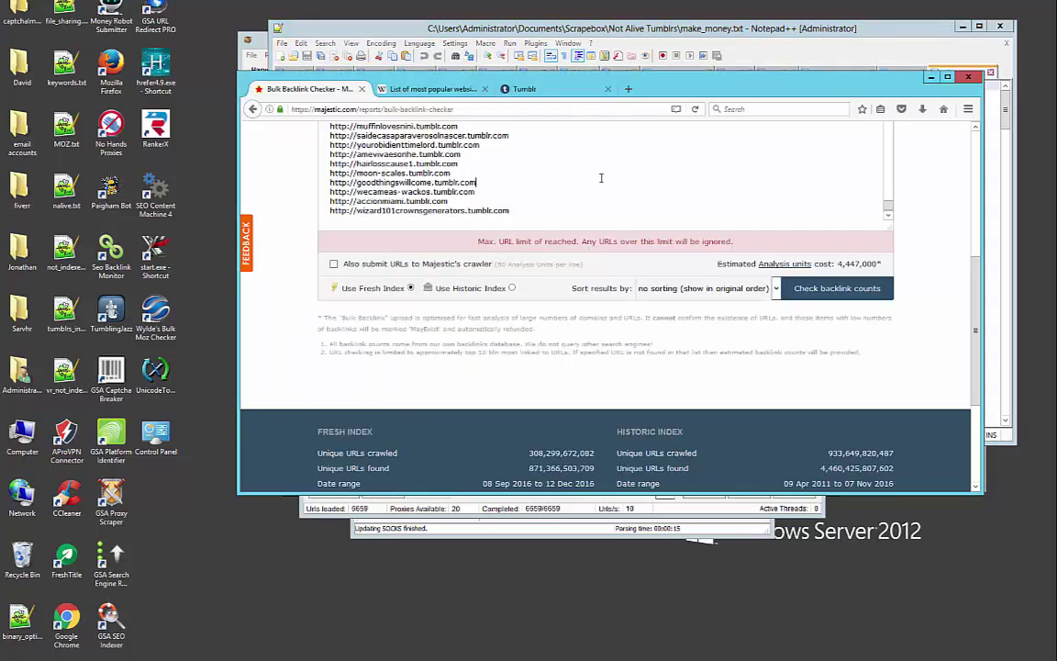
key("ctrl+a")
key("Delete")
key("ctrl+v")
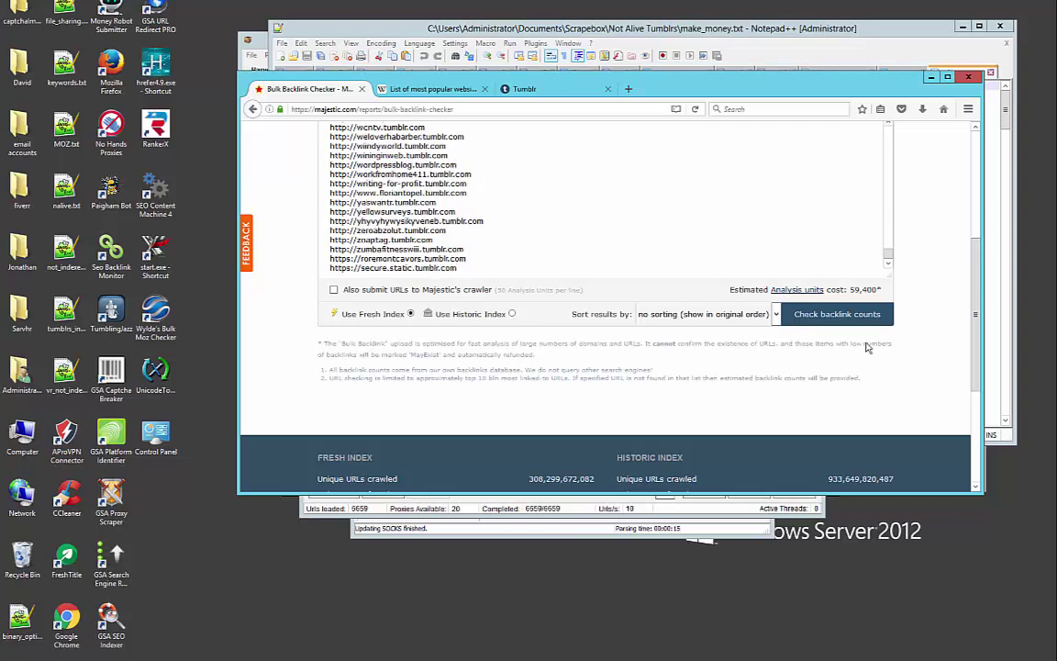
left_click(842, 315)
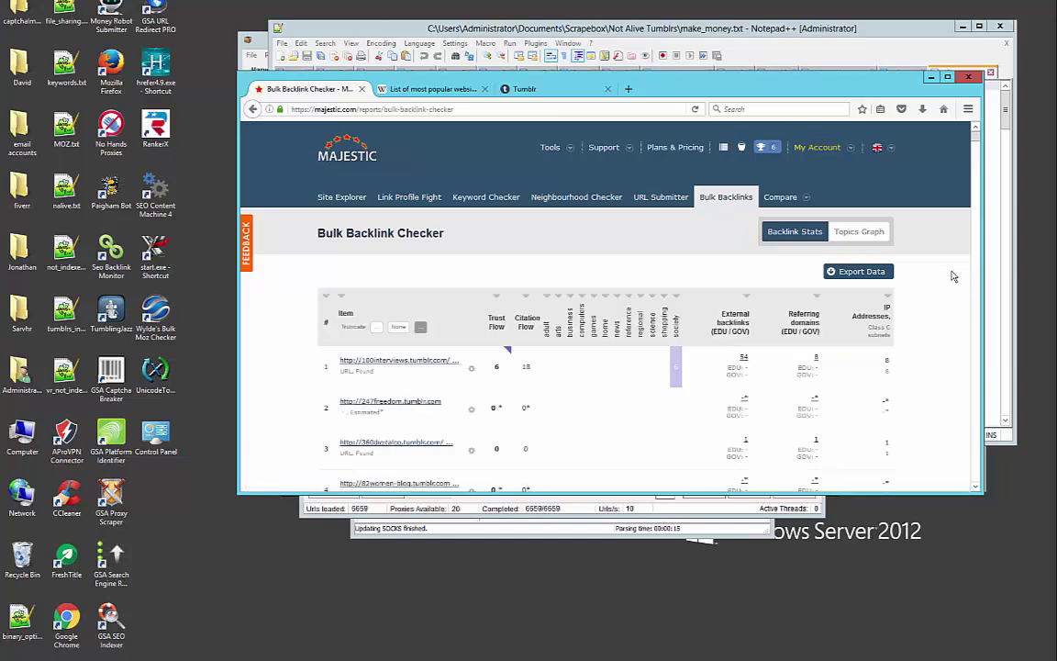
scroll(952, 280, "down", 5)
scroll(952, 279, "down", 8)
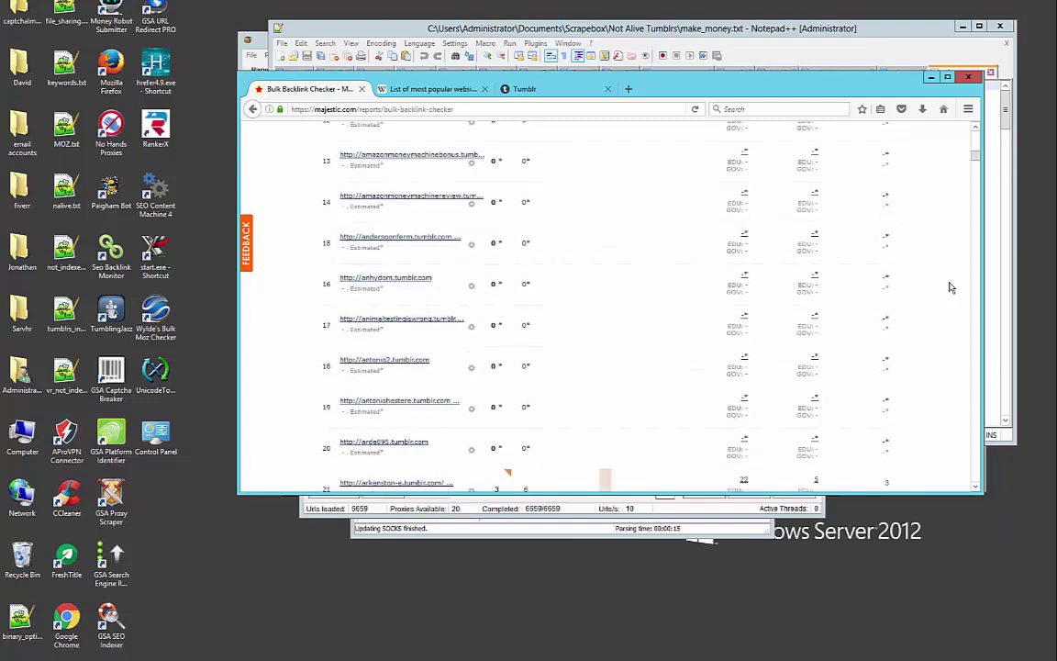
scroll(951, 287, "down", 12)
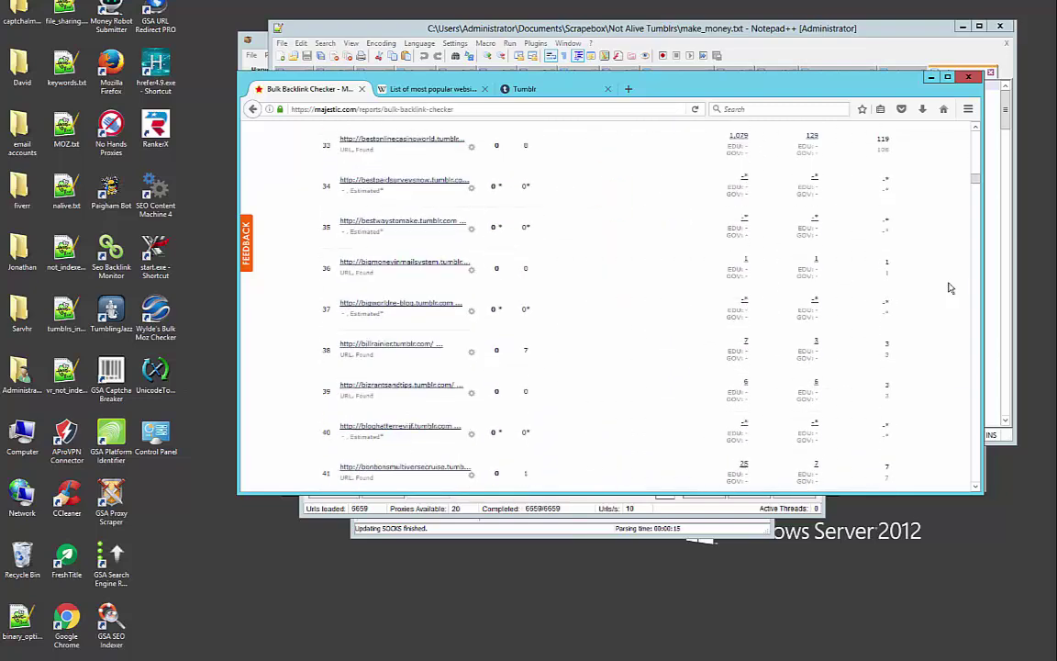
scroll(951, 287, "down", 15)
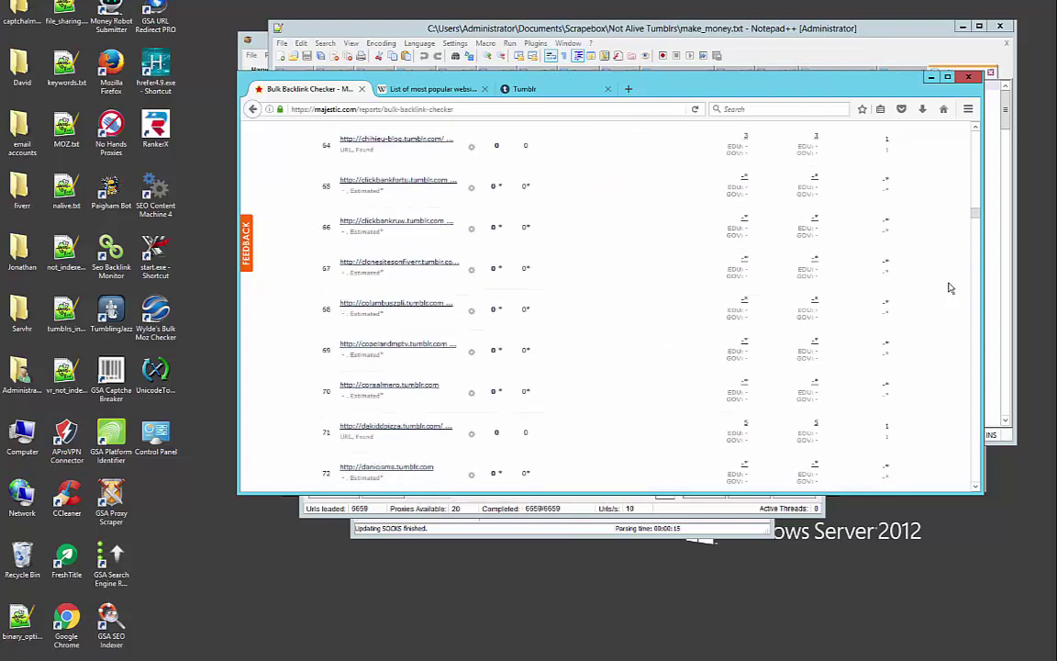
scroll(950, 287, "down", 15)
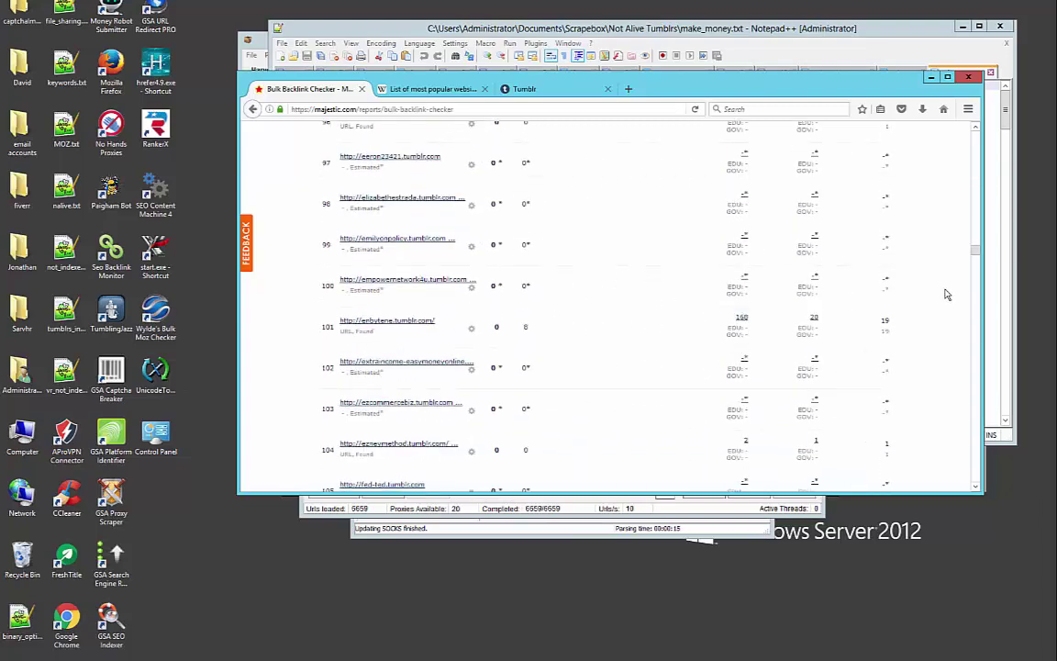
scroll(947, 295, "down", 15)
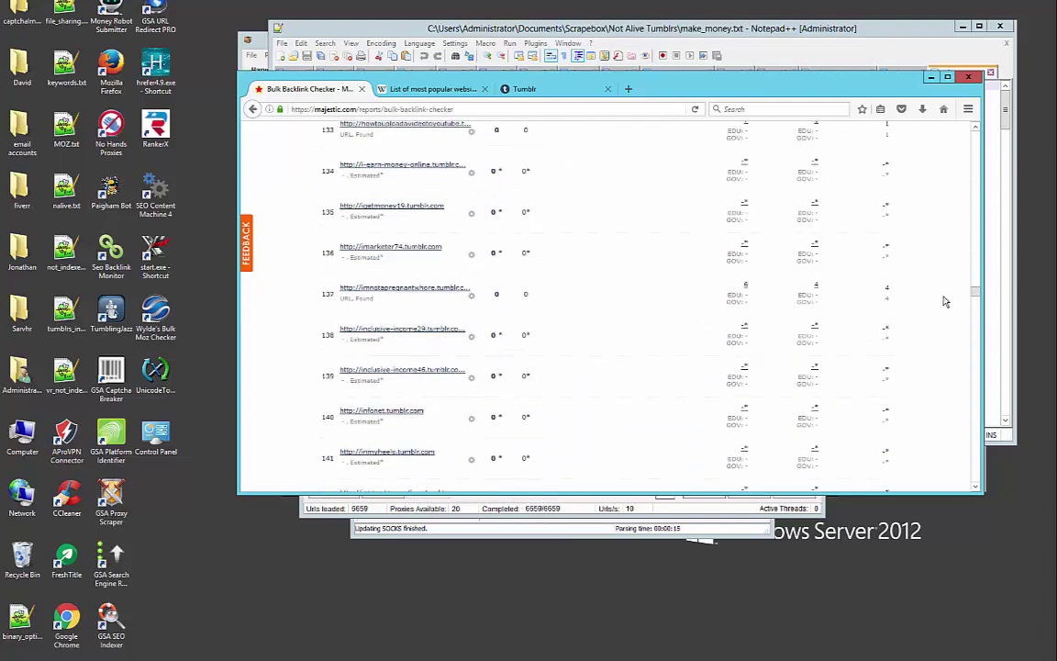
scroll(945, 301, "up", 1)
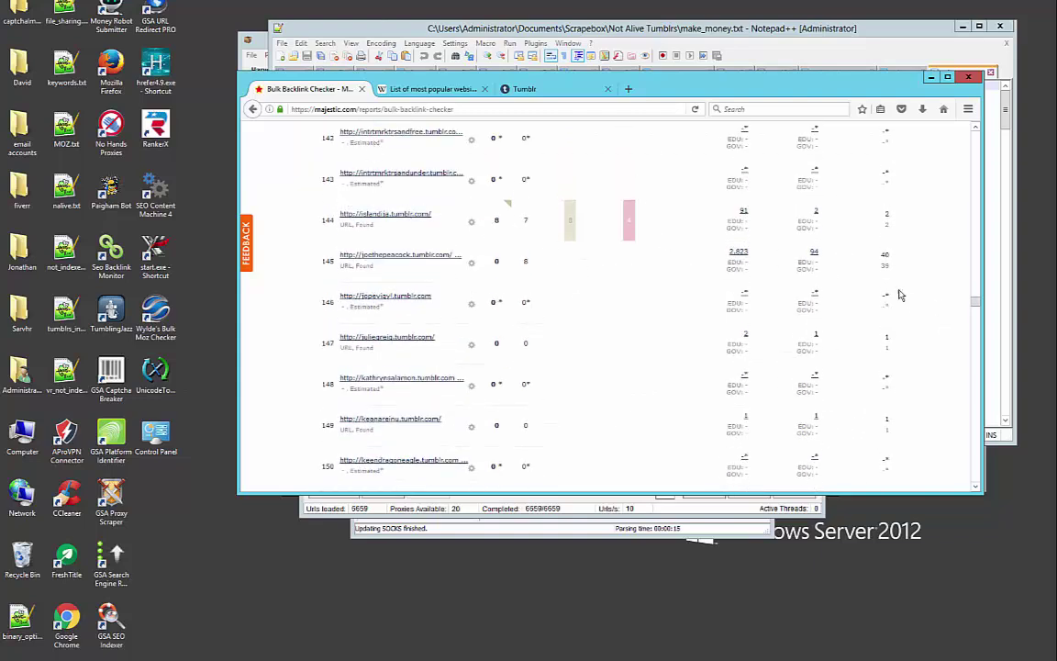
scroll(974, 328, "down", 8)
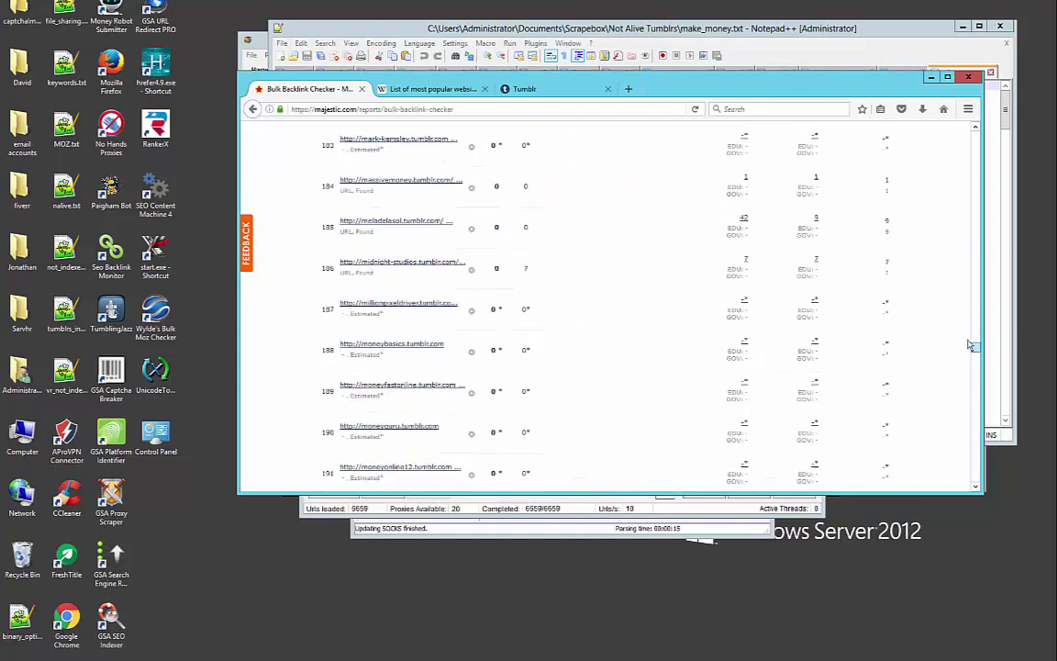
scroll(972, 324, "up", 1)
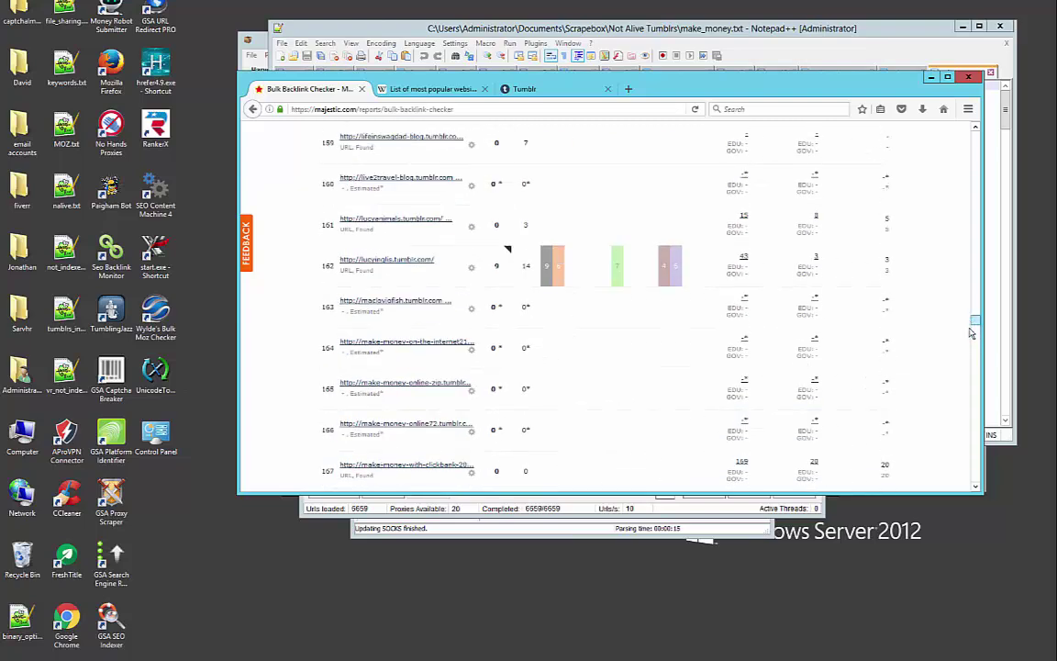
scroll(971, 336, "down", 10)
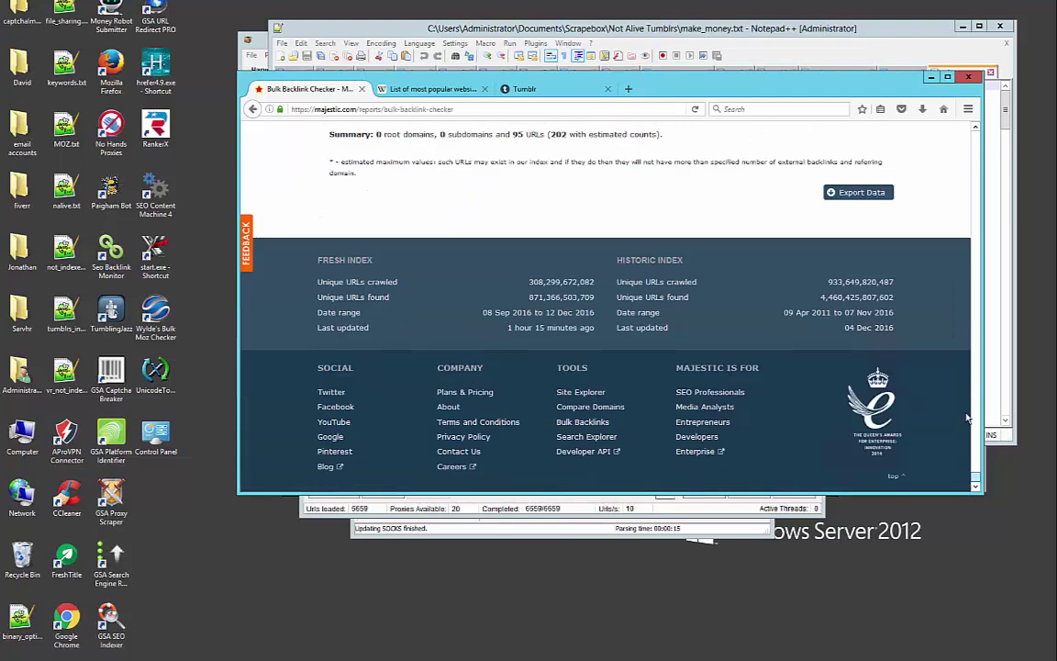
scroll(967, 418, "up", 5)
scroll(967, 431, "down", 4)
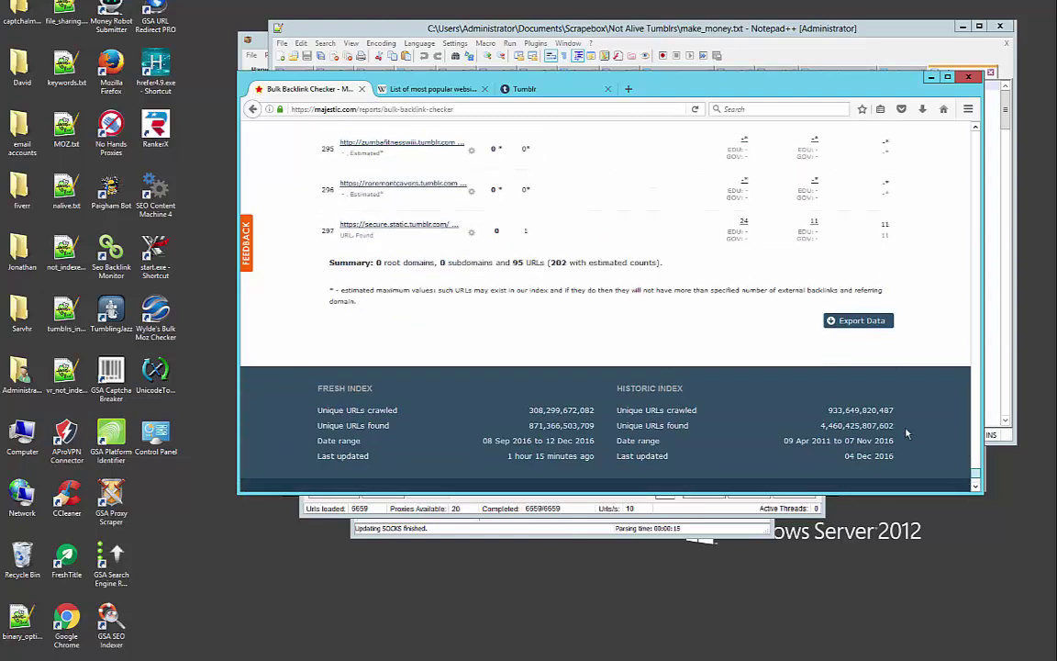
Export Majestic's 297 backlink results as a CSV to the Desktop and open it in OpenOffice Calc
left_click(855, 320)
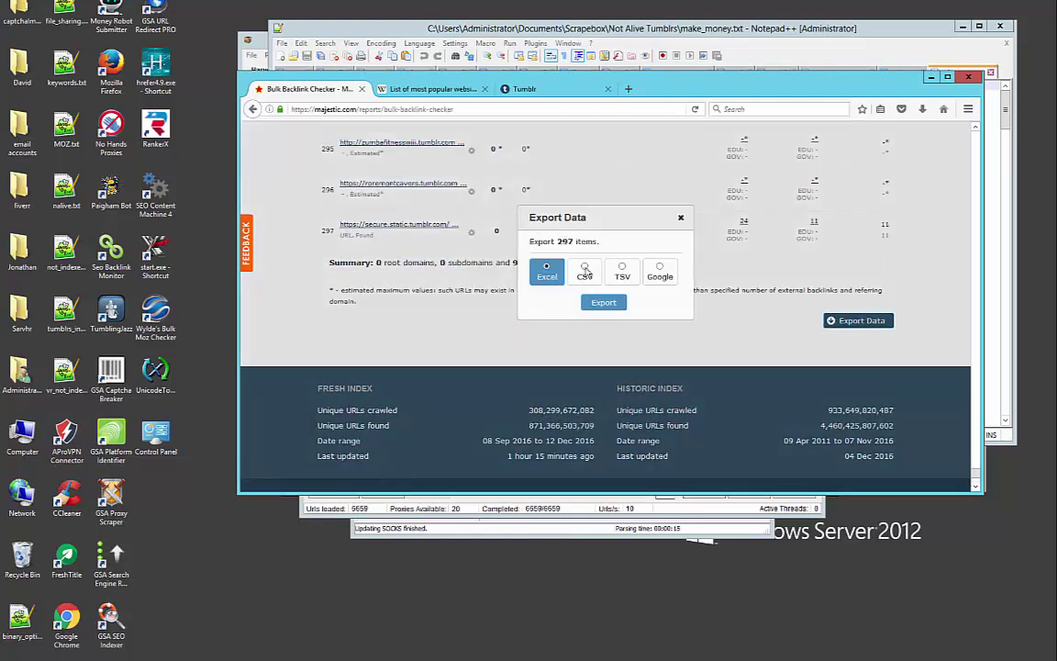
left_click(585, 271)
left_click(604, 303)
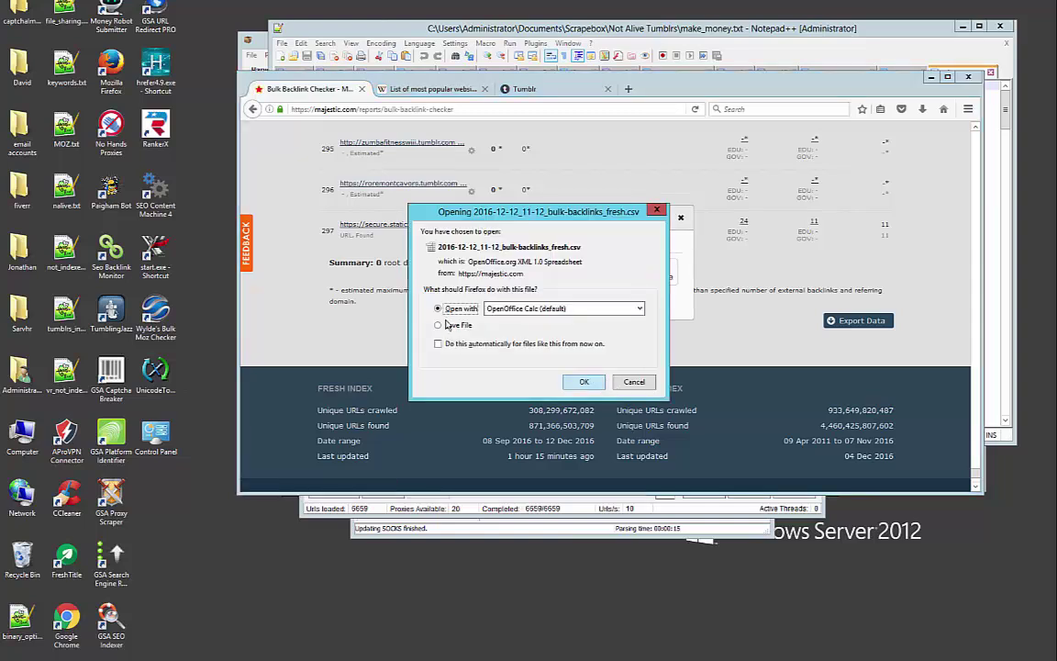
left_click(585, 386)
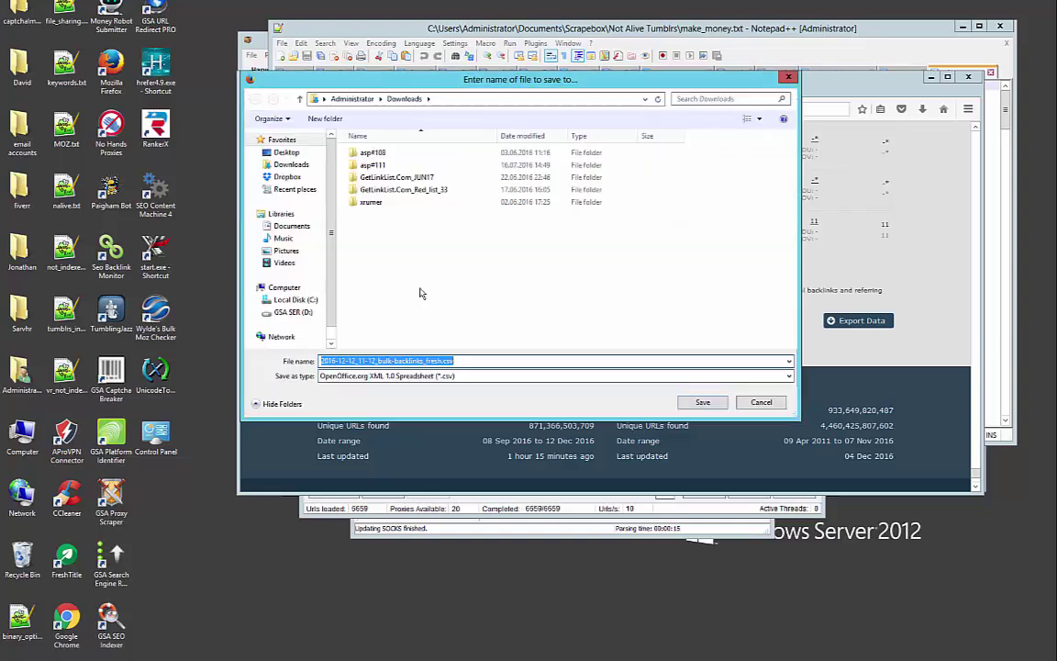
left_click(310, 152)
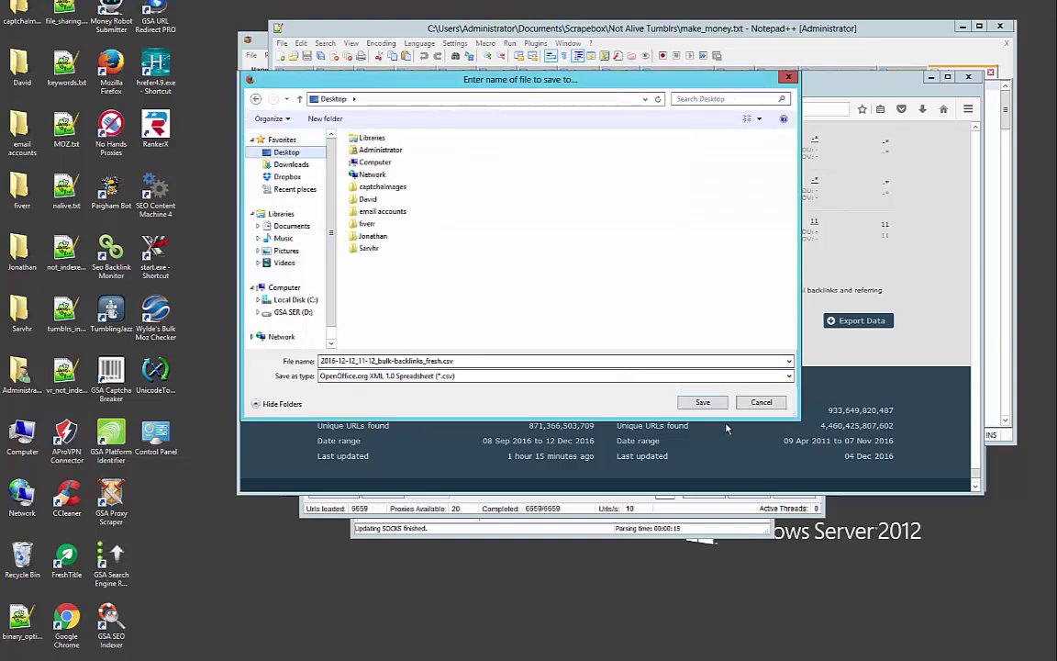
left_click(702, 403)
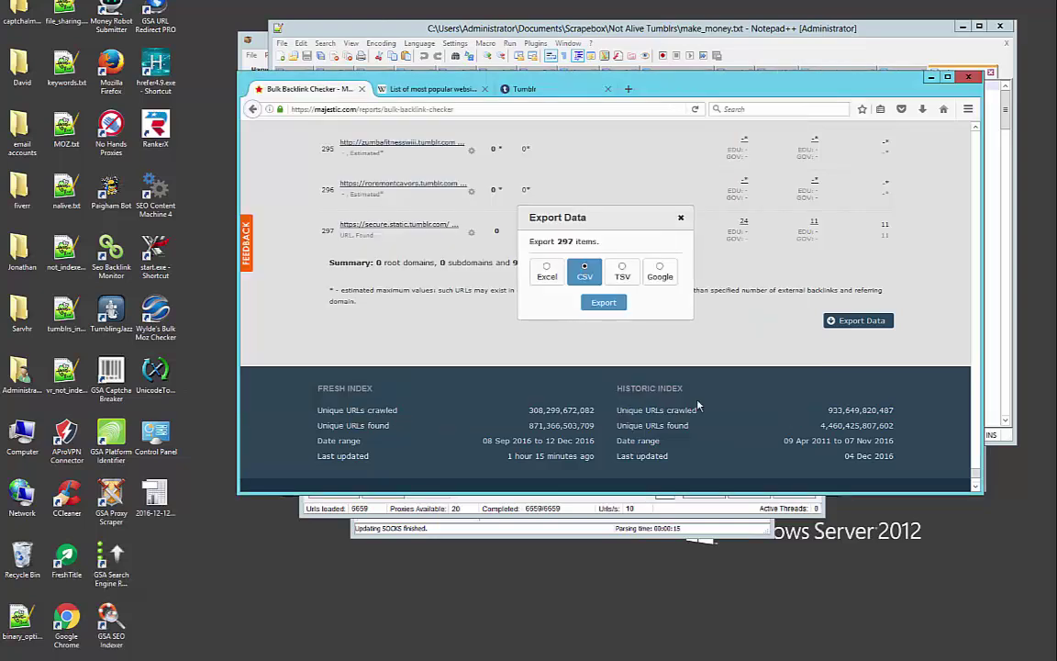
double_click(156, 500)
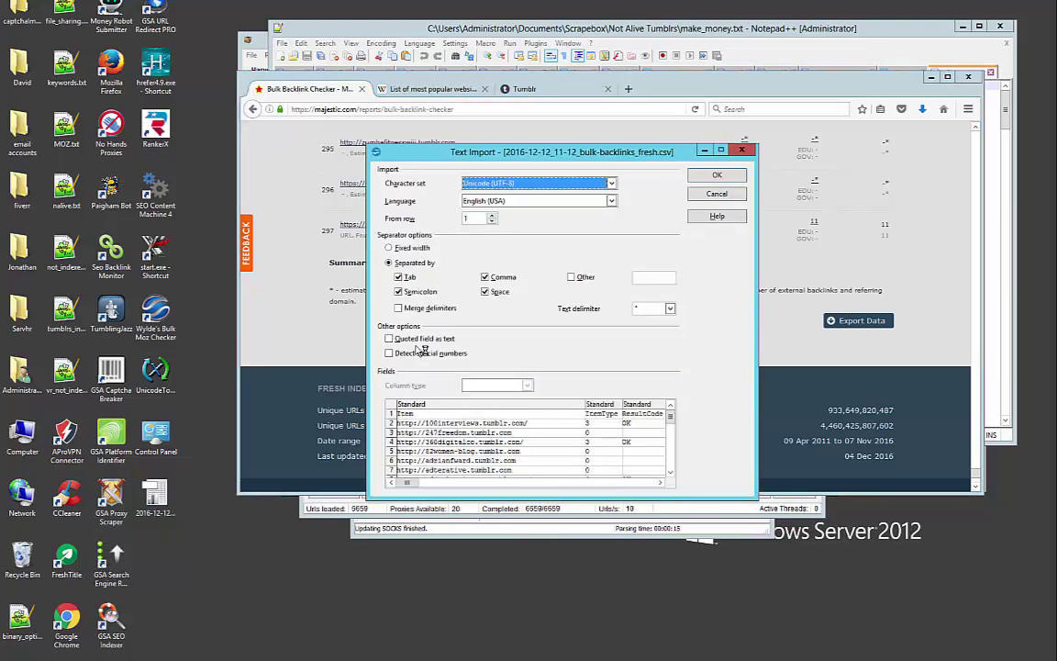
Accept the default CSV import settings and try selecting the unwanted columns B through M
left_click(717, 174)
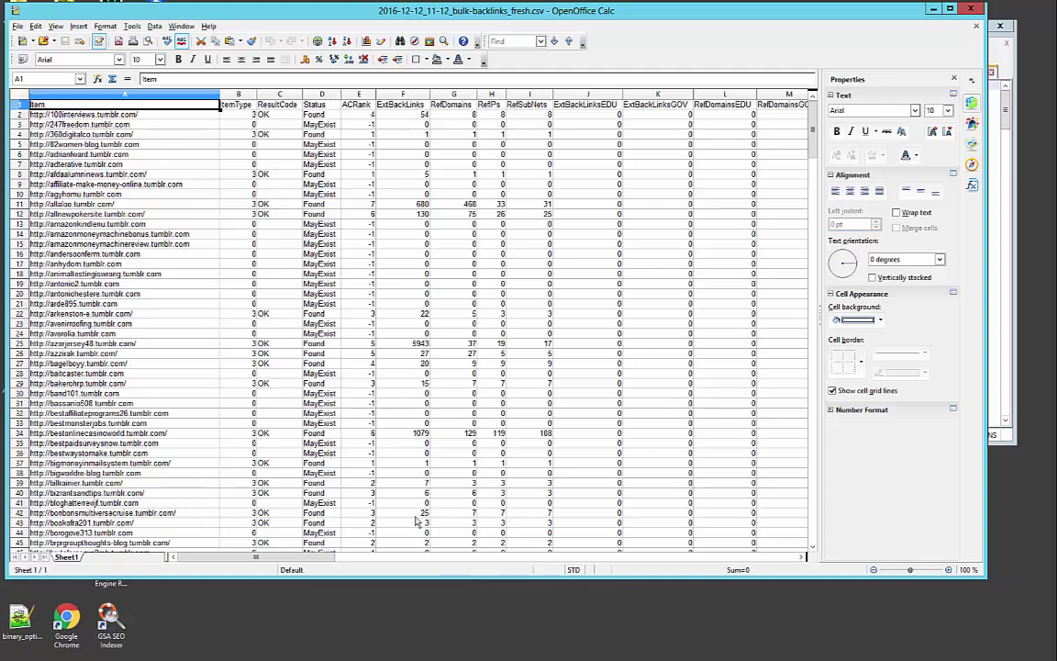
left_click(237, 95)
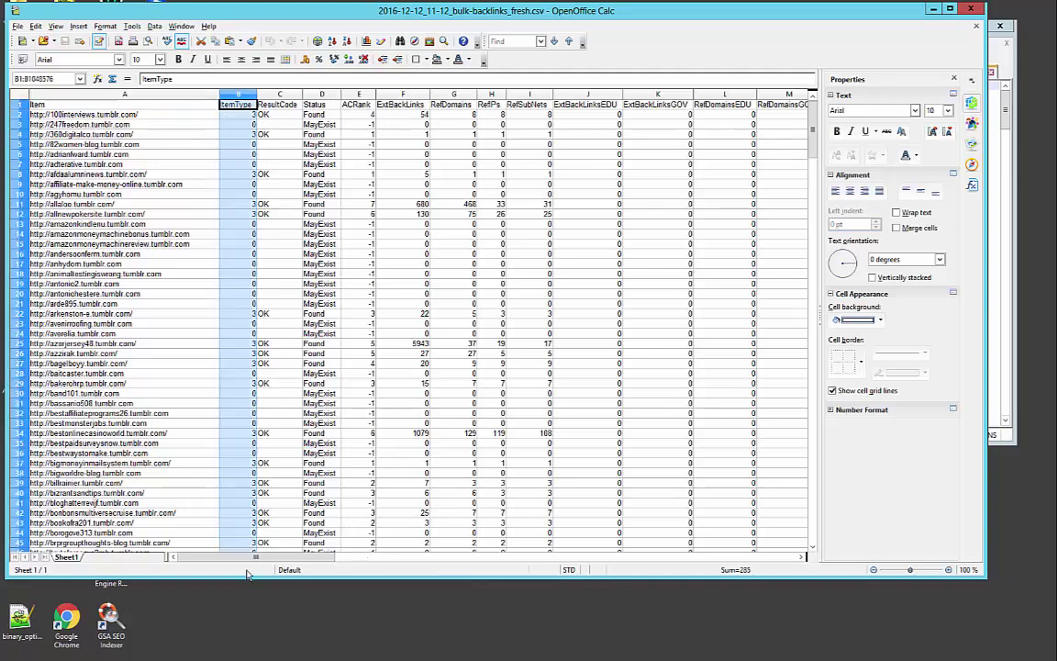
left_click_drag(257, 557, 389, 570)
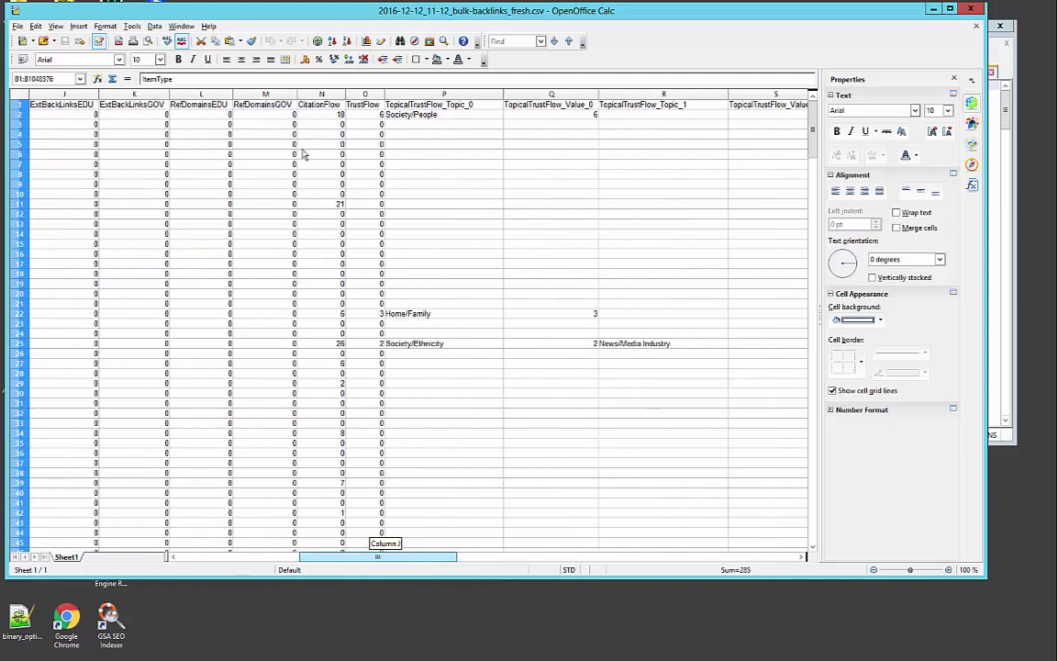
left_click(264, 94, "shift")
right_click(271, 94)
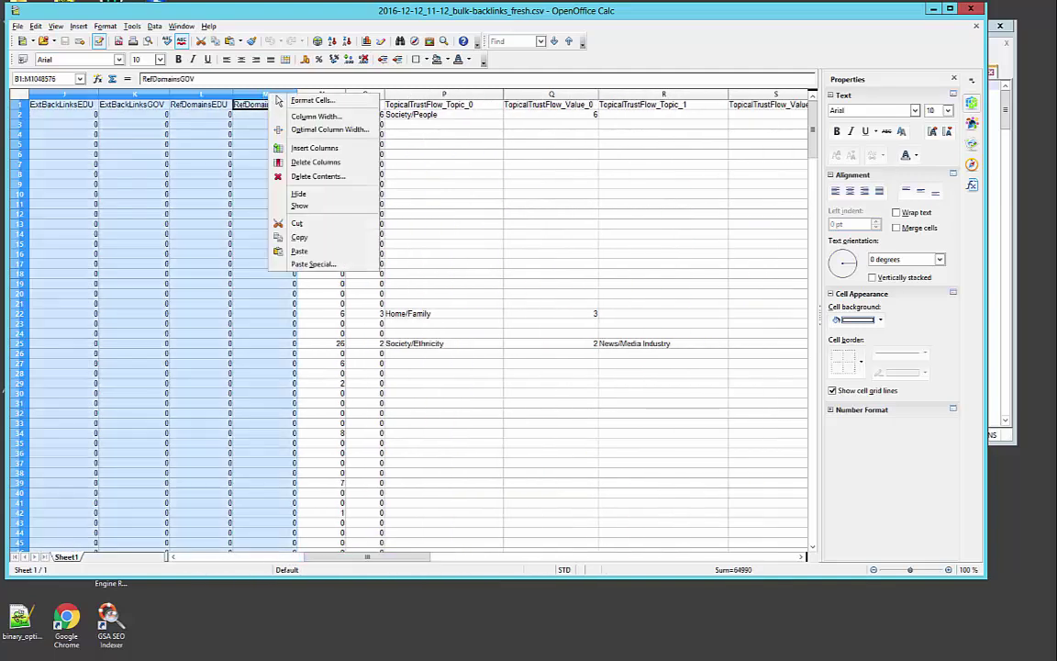
key("Escape")
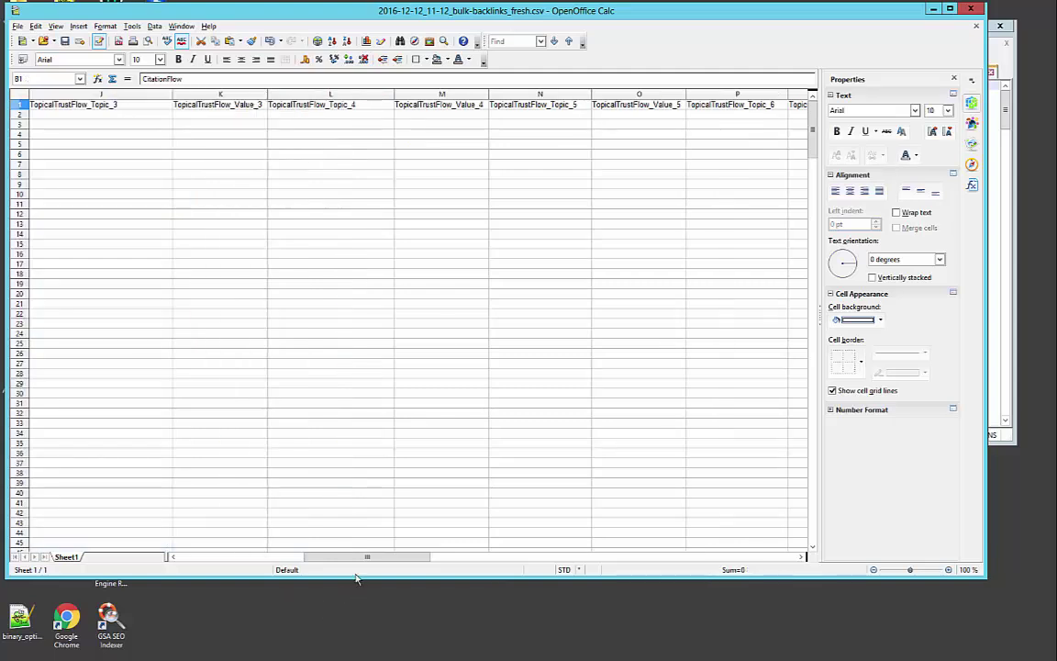
left_click(285, 552)
left_click(284, 557)
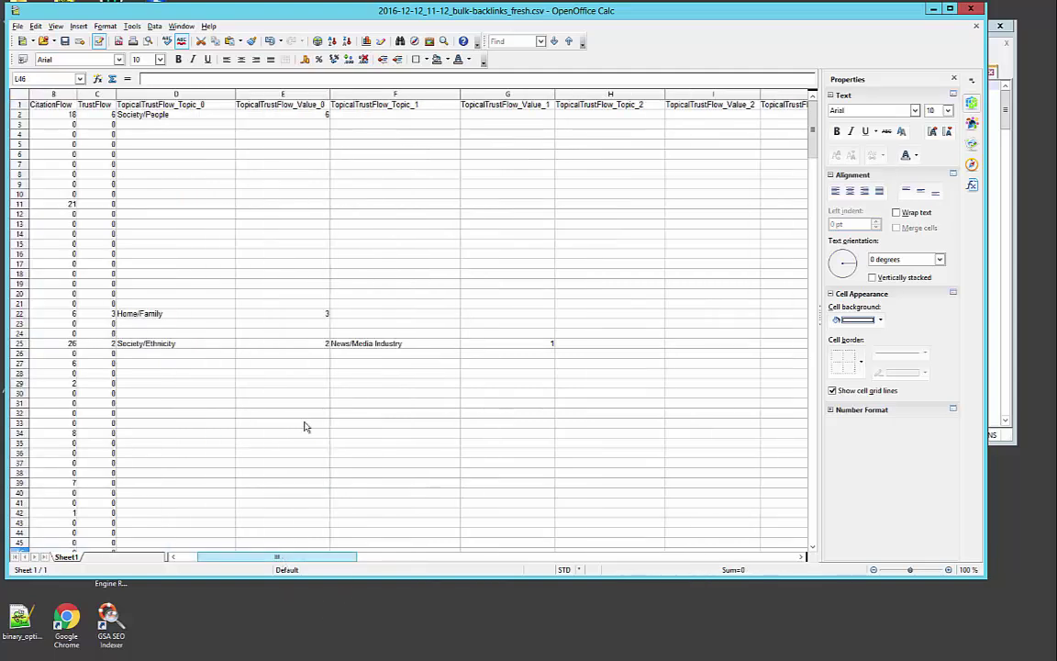
Delete the TopicalTrustFlow topic columns, leaving only Item, CitationFlow and TrustFlow
left_click(142, 94)
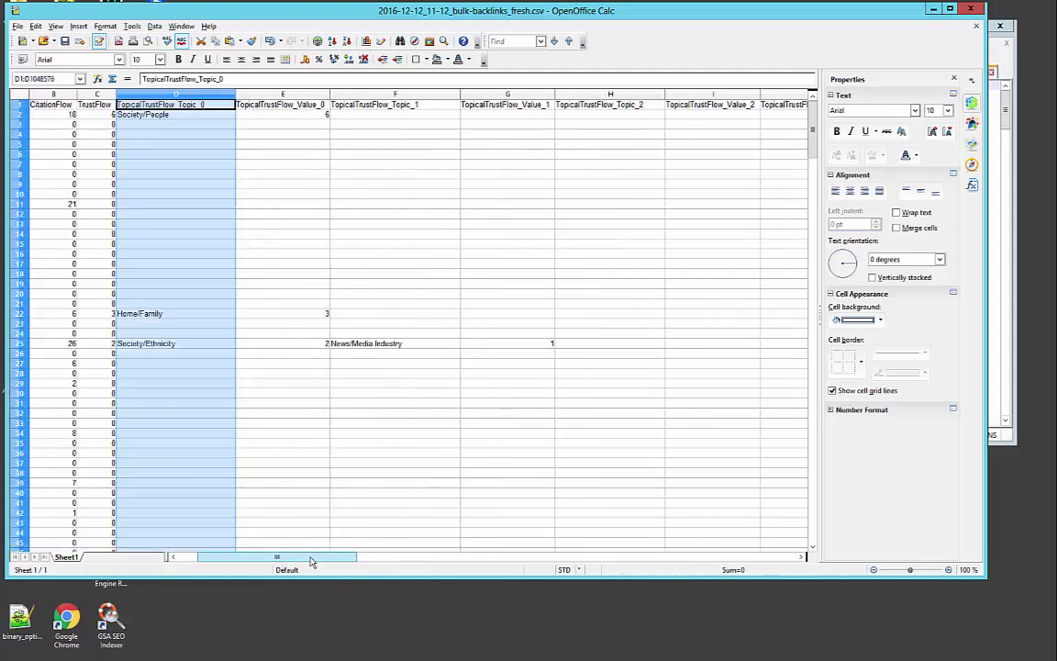
left_click_drag(328, 558, 674, 558)
left_click(543, 96, "shift")
right_click(542, 96)
left_click(599, 165)
left_click_drag(503, 558, 207, 546)
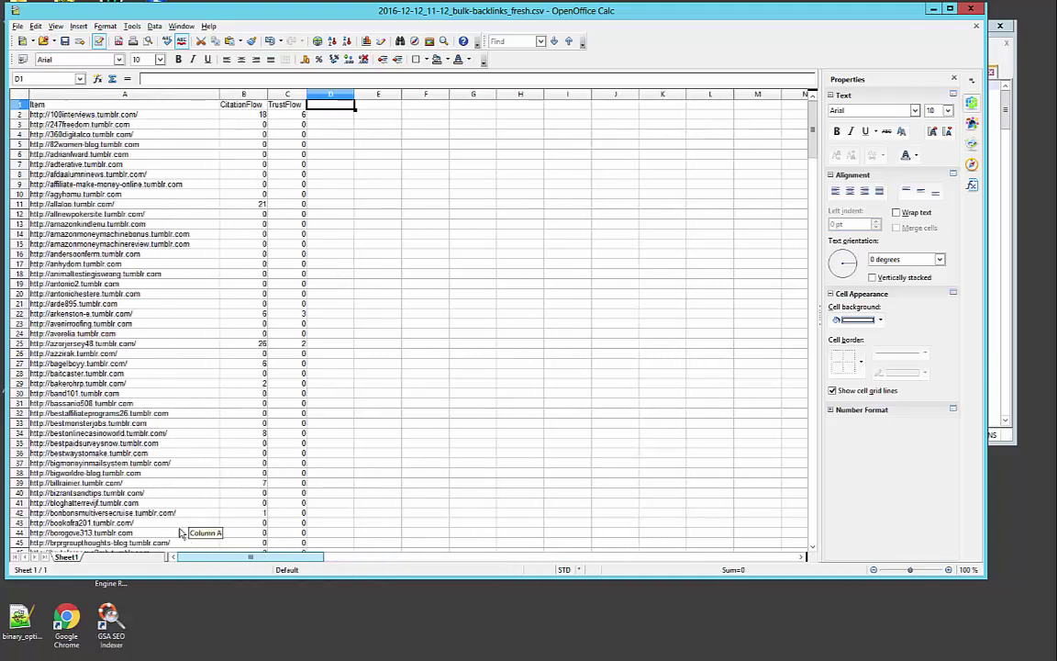
Sort column C (TrustFlow) descending, extending the sort to the URL and CitationFlow columns
left_click(225, 96)
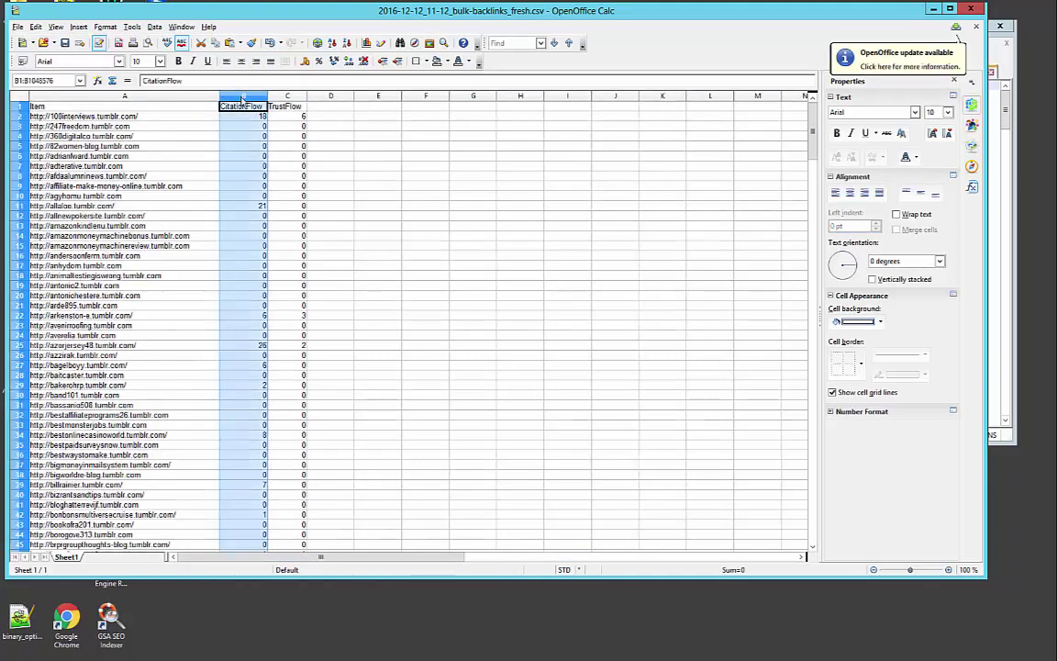
left_click(290, 96)
mouse_move(271, 95)
left_mouse_down()
mouse_move(213, 84)
mouse_move(271, 95)
mouse_move(221, 91)
mouse_move(269, 86)
left_mouse_up()
left_click(317, 41)
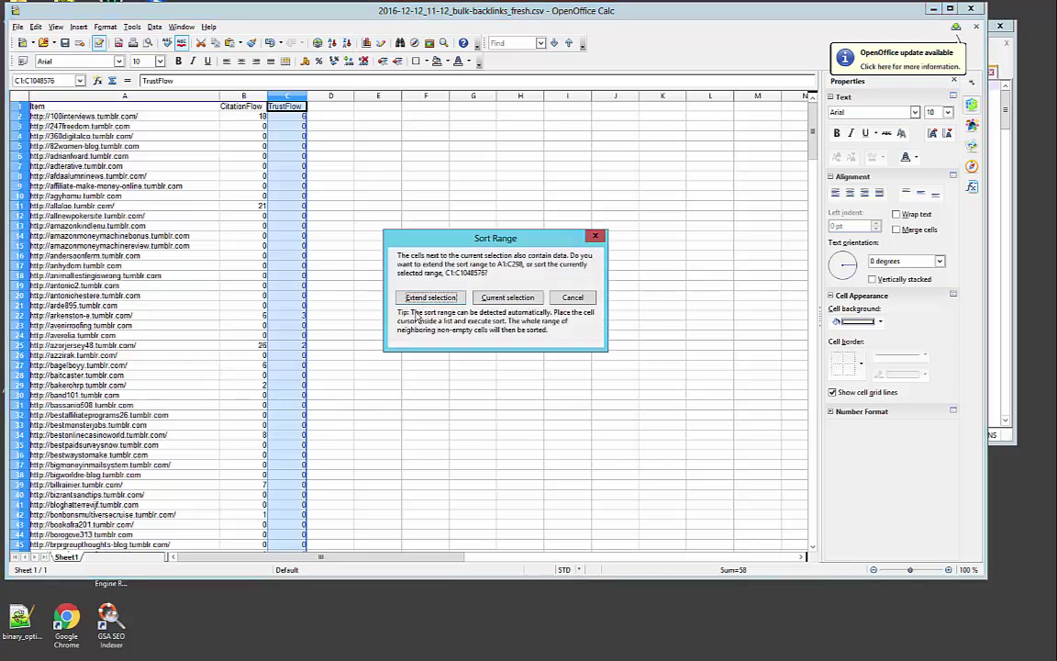
left_click(430, 298)
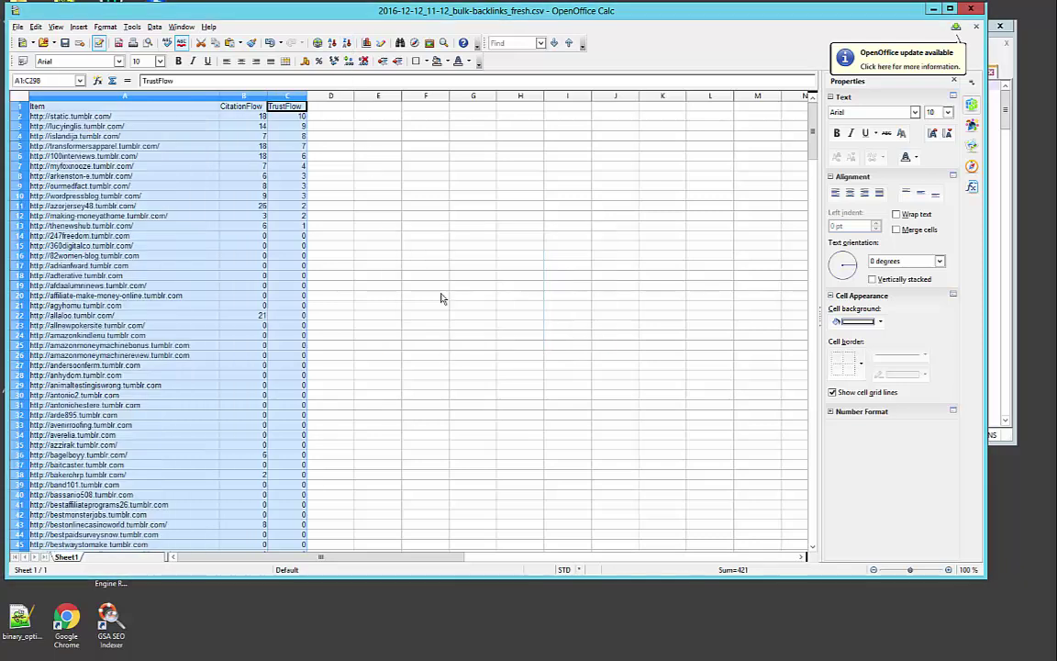
left_click(287, 119)
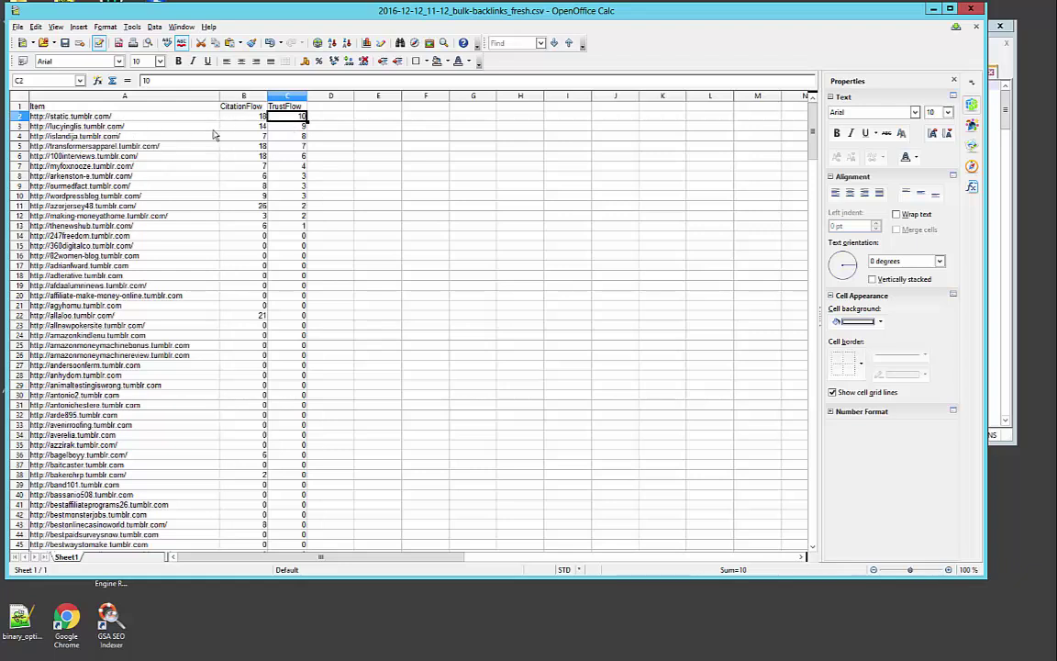
left_click(77, 117)
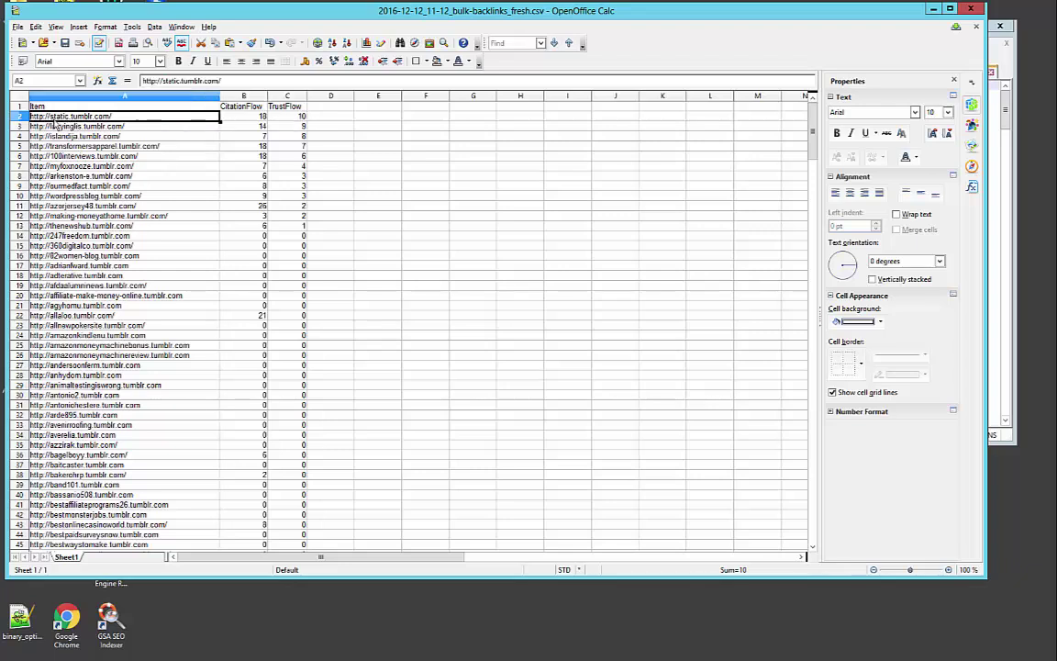
double_click(76, 116)
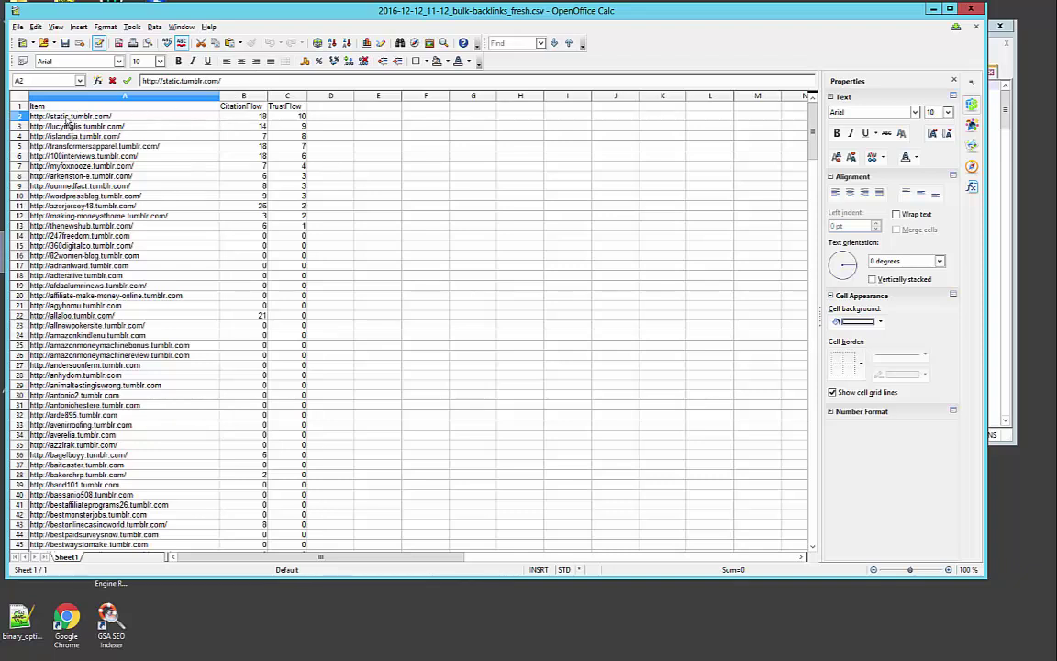
double_click(58, 117)
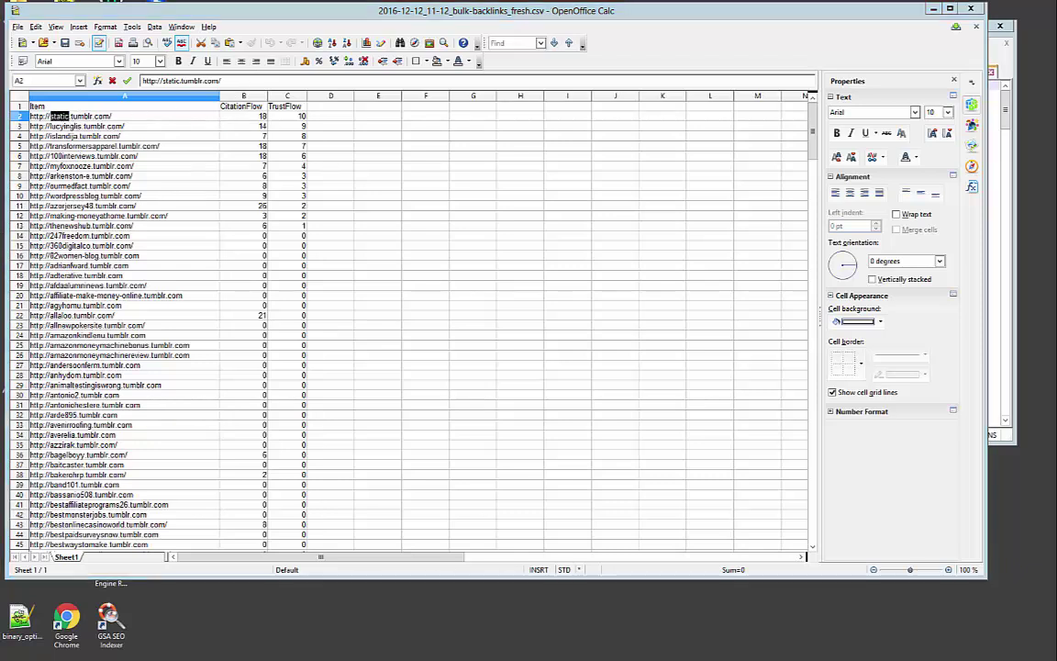
Return to the Tumblr dashboard, dismiss the tutorials, and start a new blog from the account menu
key("alt+Tab")
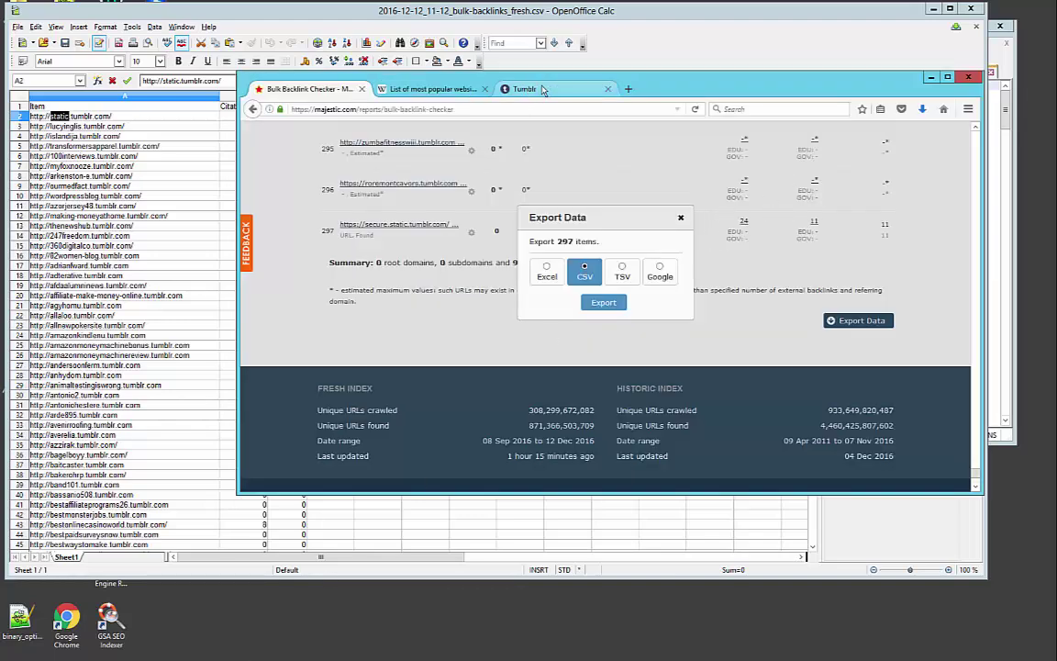
left_click(524, 88)
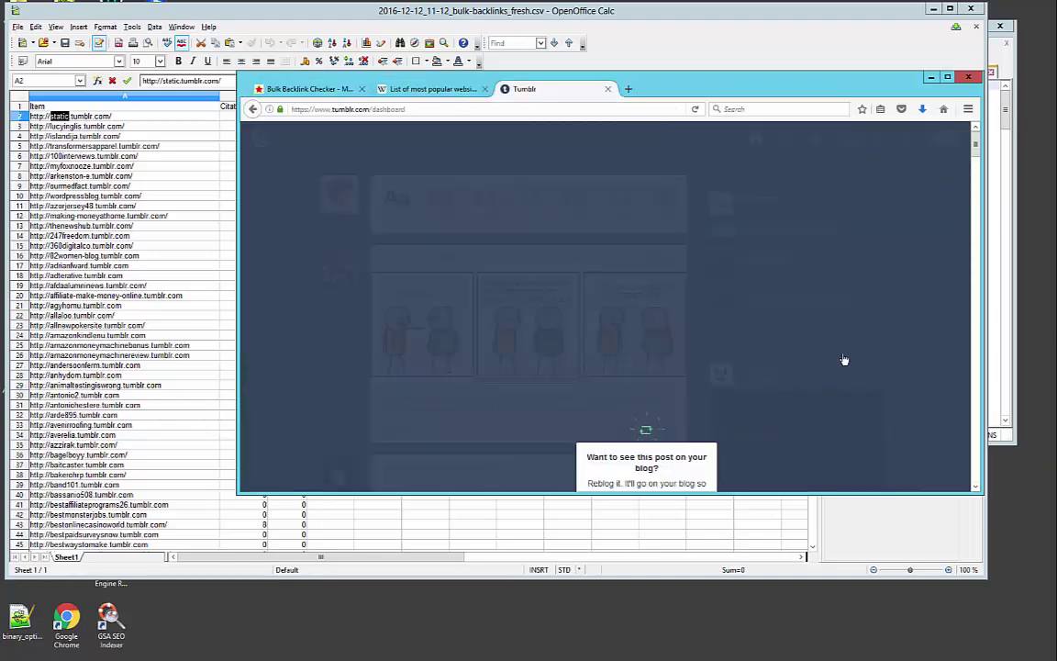
left_click(826, 381)
left_click(907, 142)
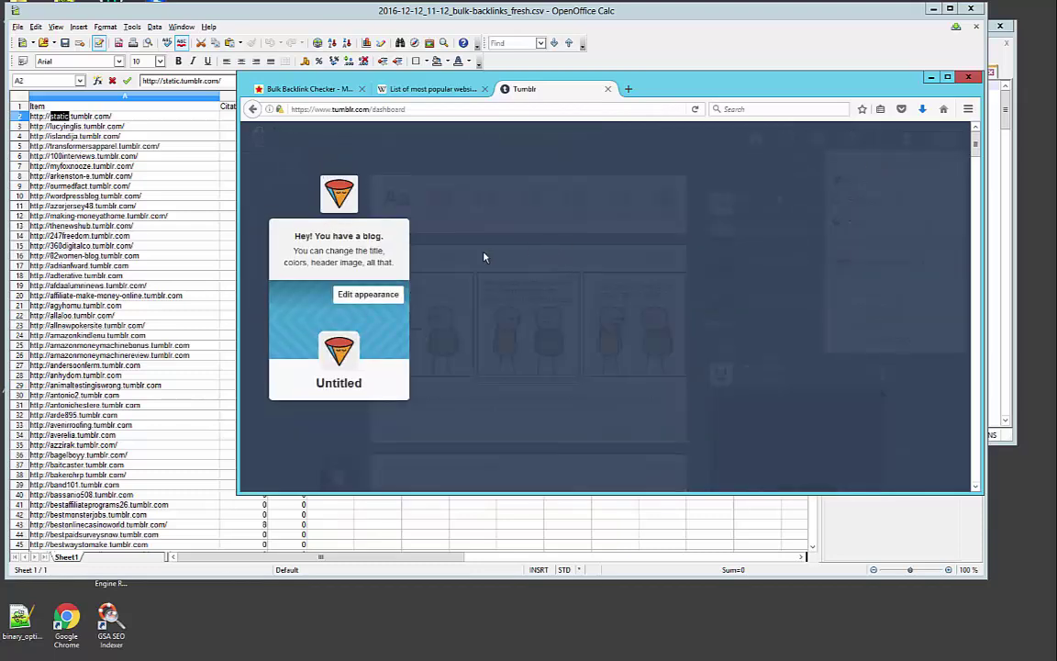
left_click(320, 446)
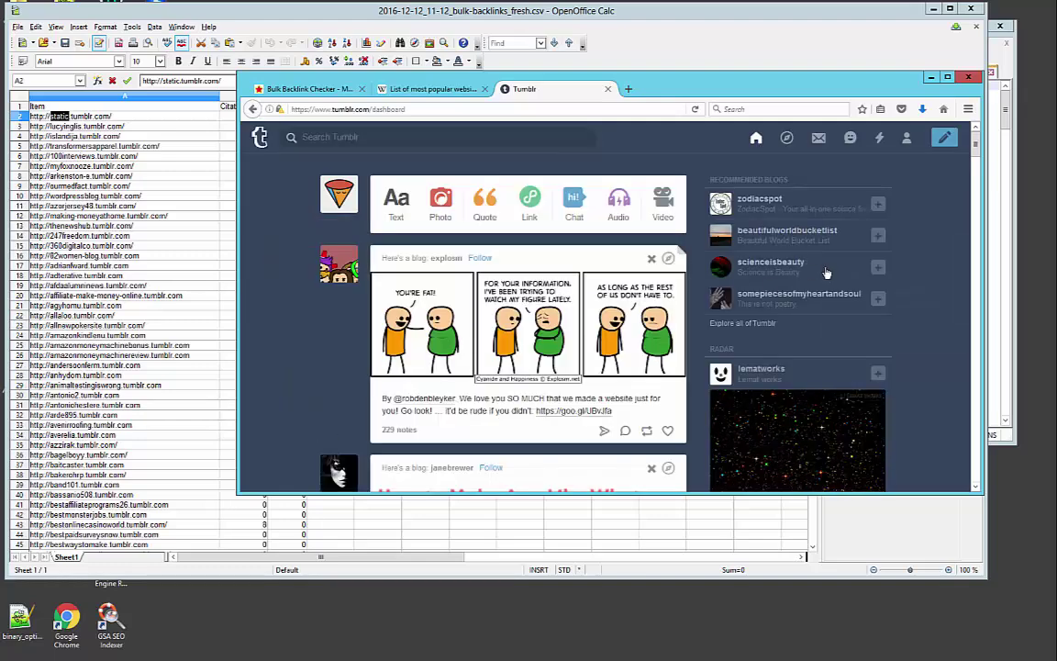
left_click(906, 141)
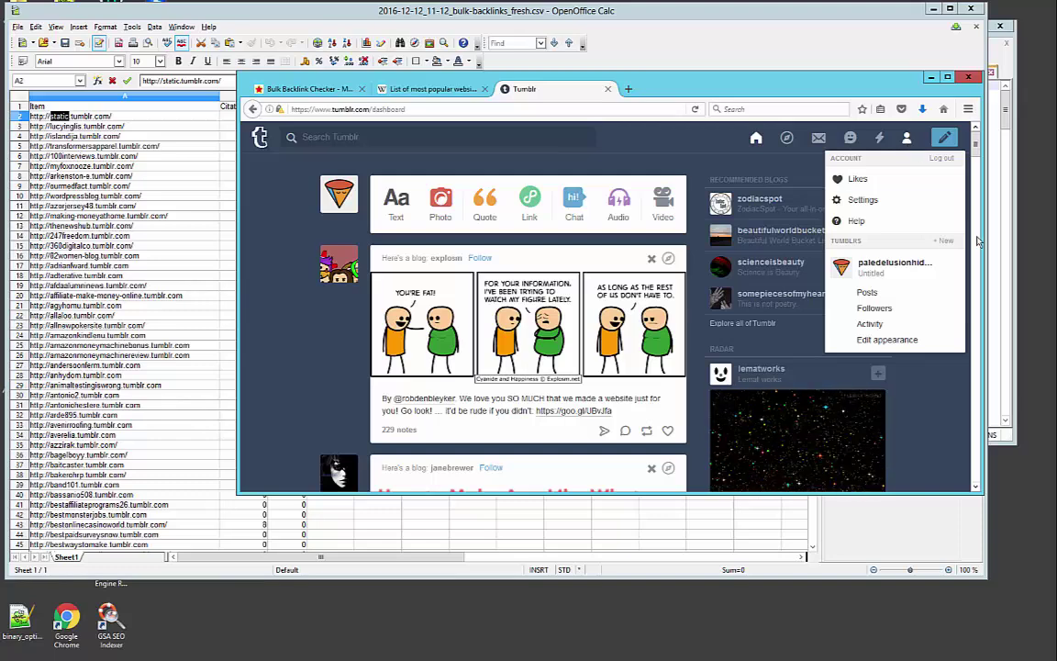
left_click(948, 245)
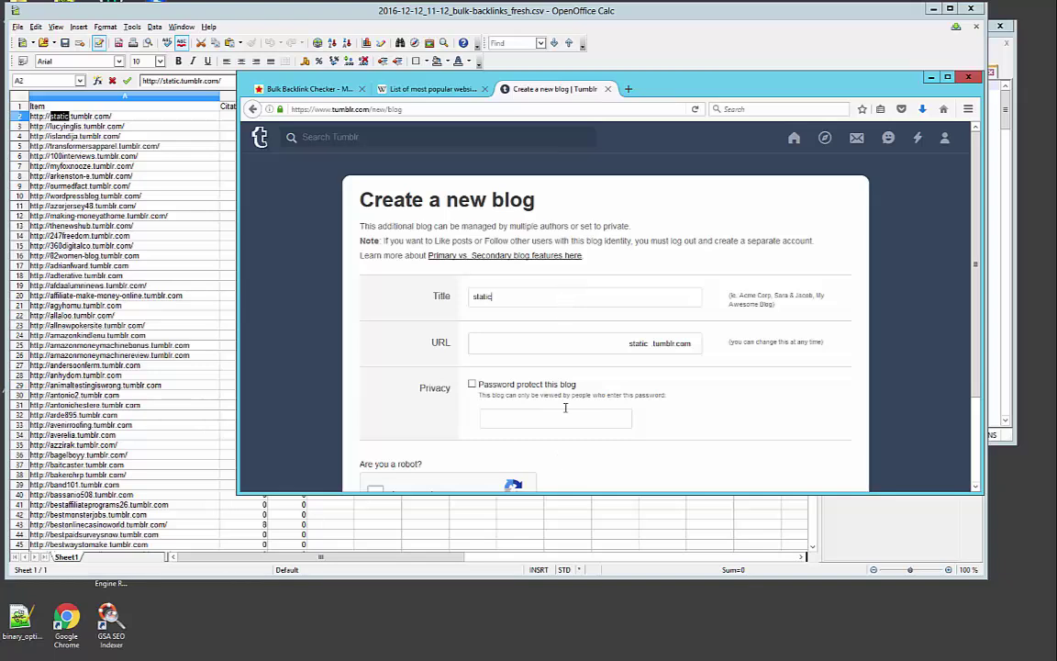
Pass the food-picture robot check and submit the static blog, which Tumblr rejects as taken
scroll(484, 372, "down", 2)
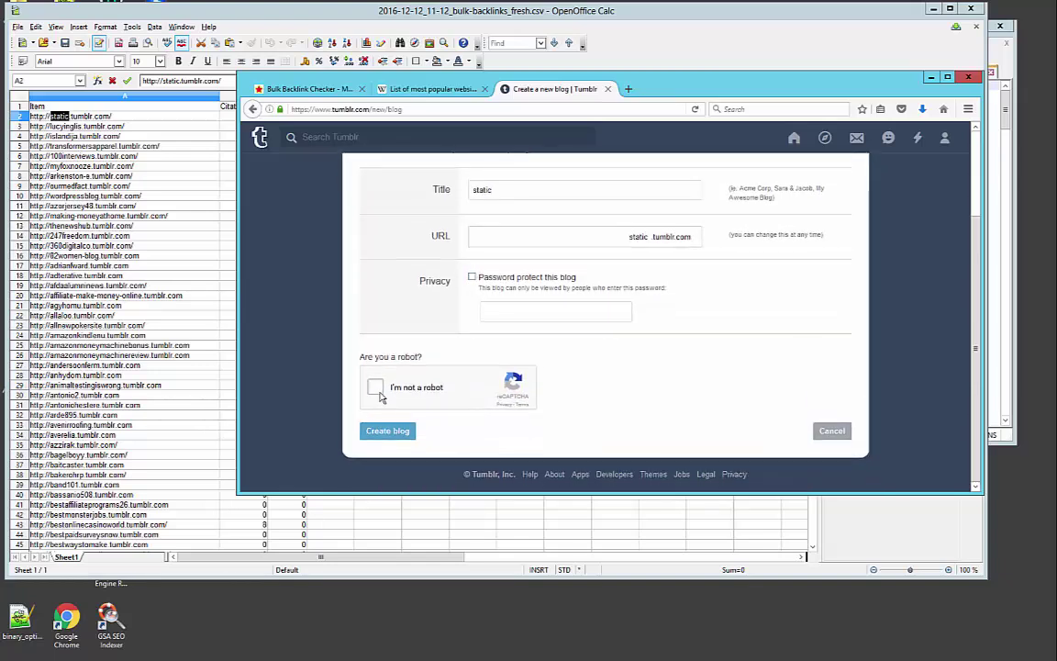
left_click(378, 390)
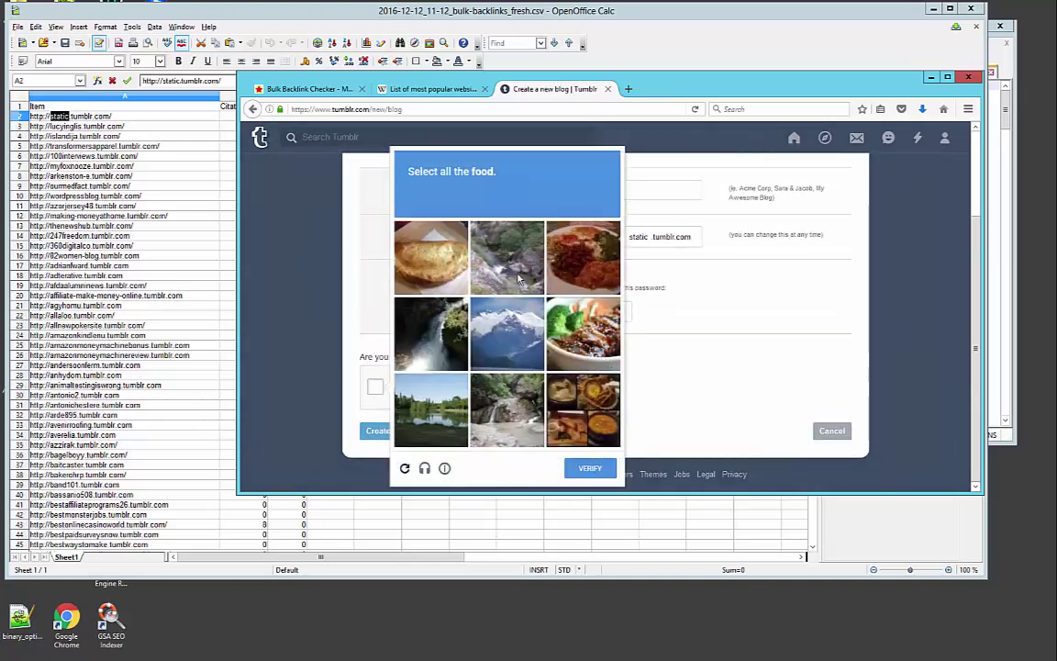
left_click(442, 254)
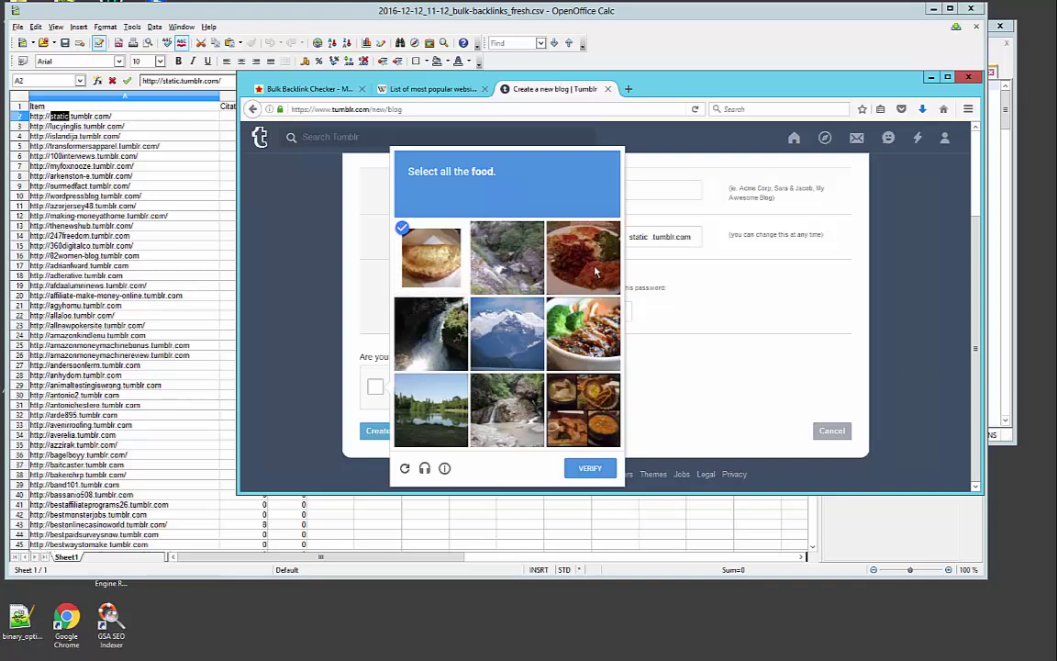
left_click(587, 341)
left_click(582, 410)
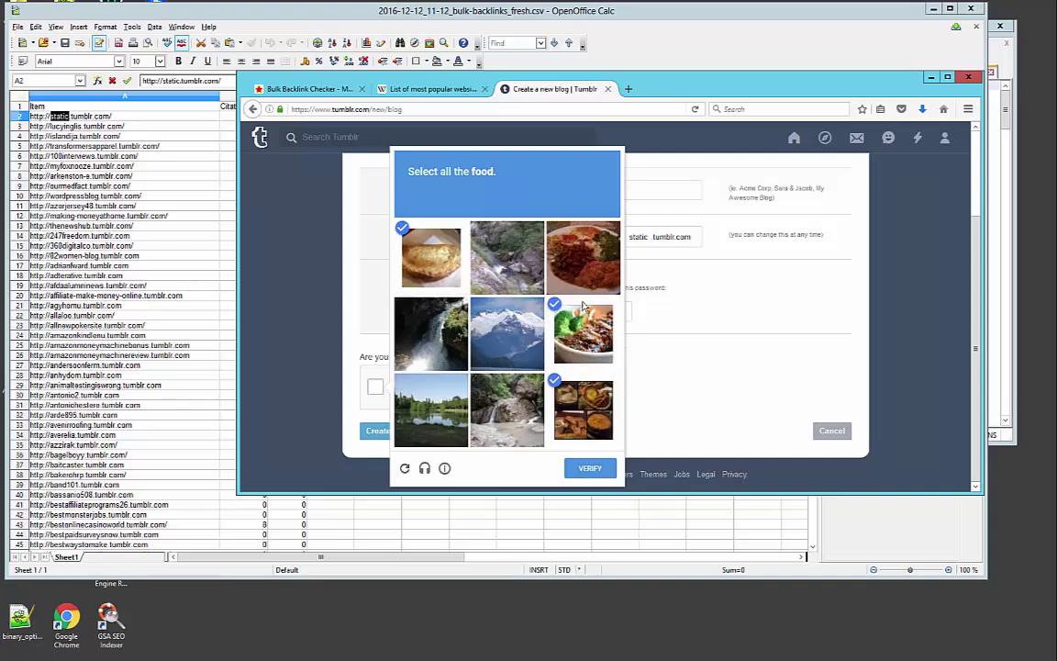
left_click(582, 257)
left_click(580, 470)
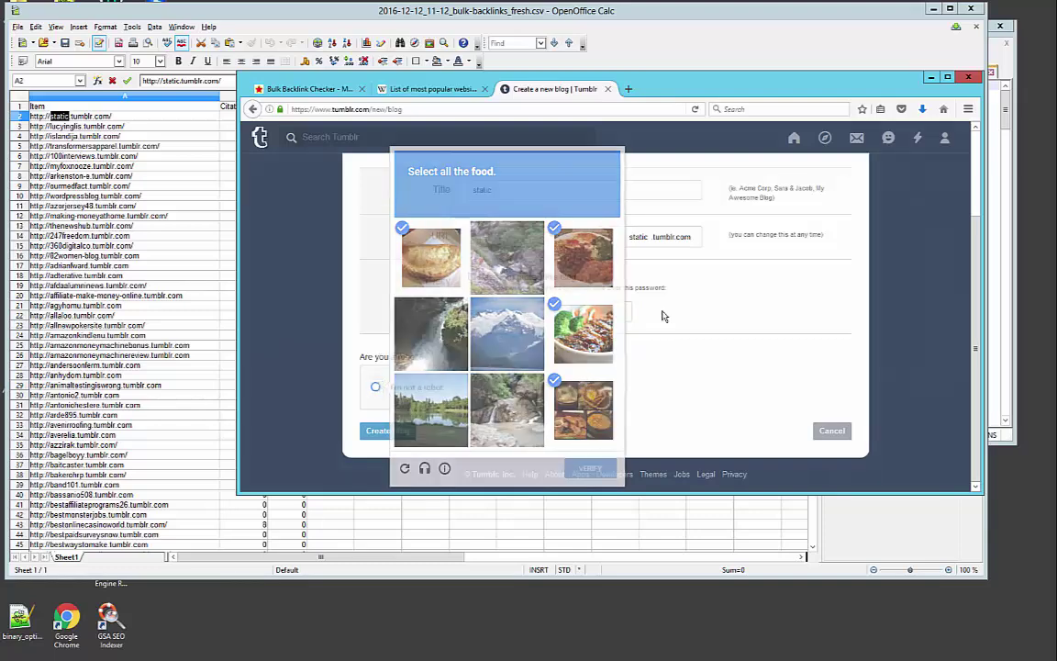
scroll(573, 394, "up", 1)
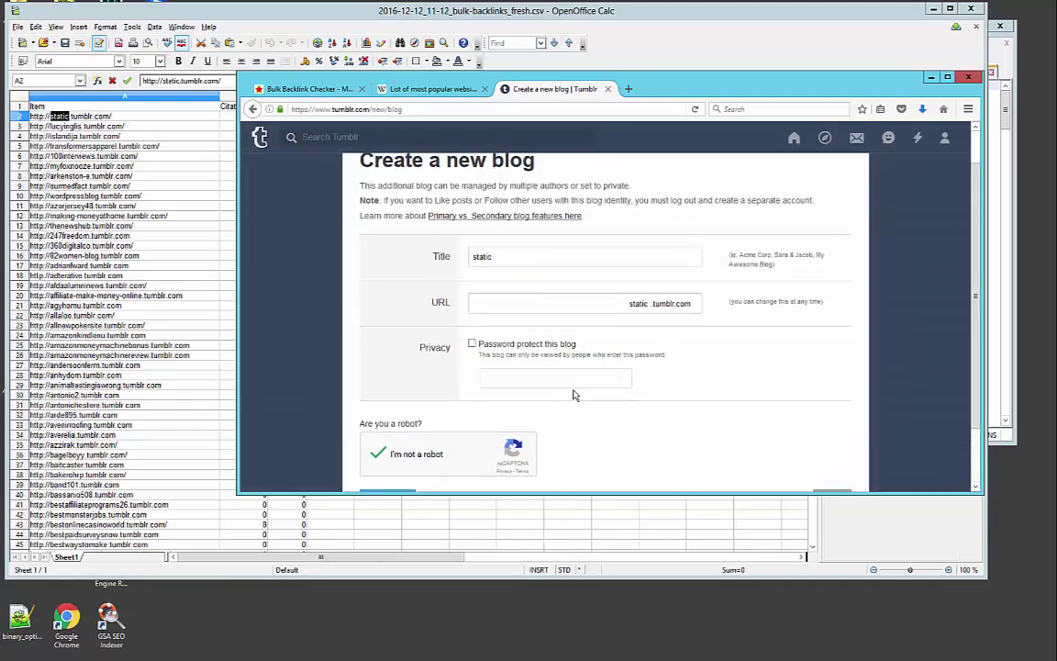
scroll(569, 398, "down", 1)
left_click(389, 431)
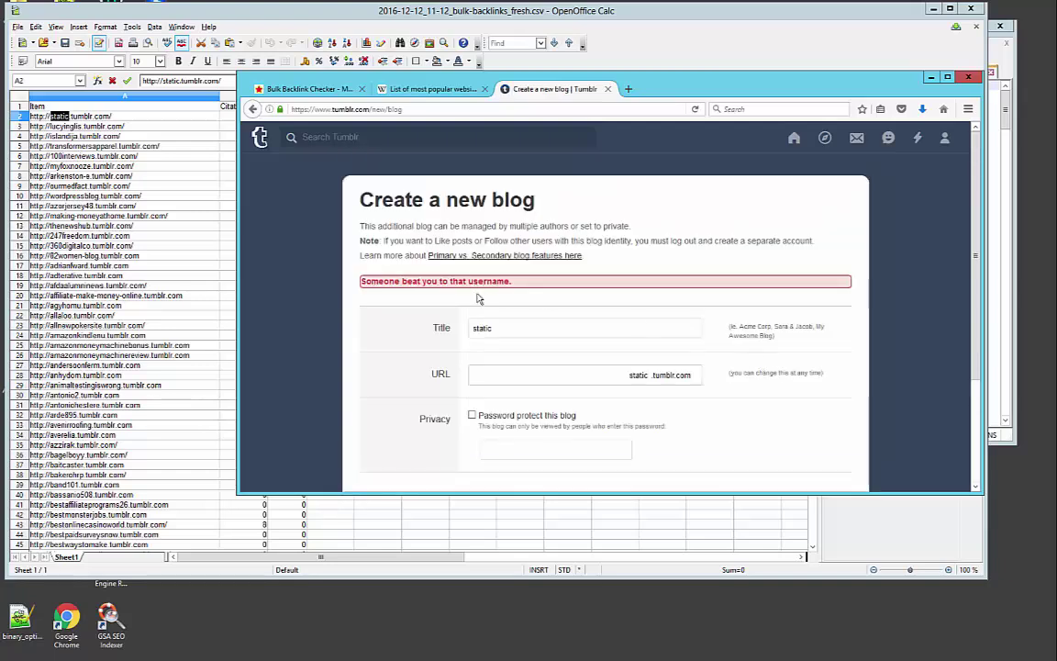
left_click(108, 126)
double_click(72, 126)
key("ctrl+c")
key("alt+Tab")
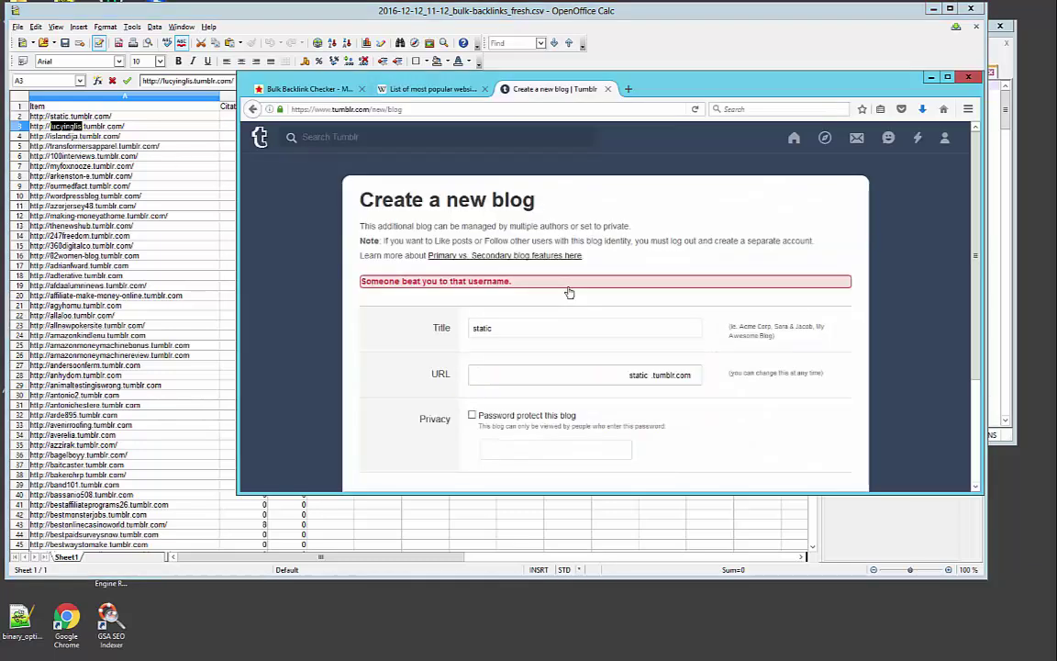
left_click(496, 332)
key("ctrl+a")
key("ctrl+v")
left_click(631, 376)
key("ctrl+a")
key("ctrl+v")
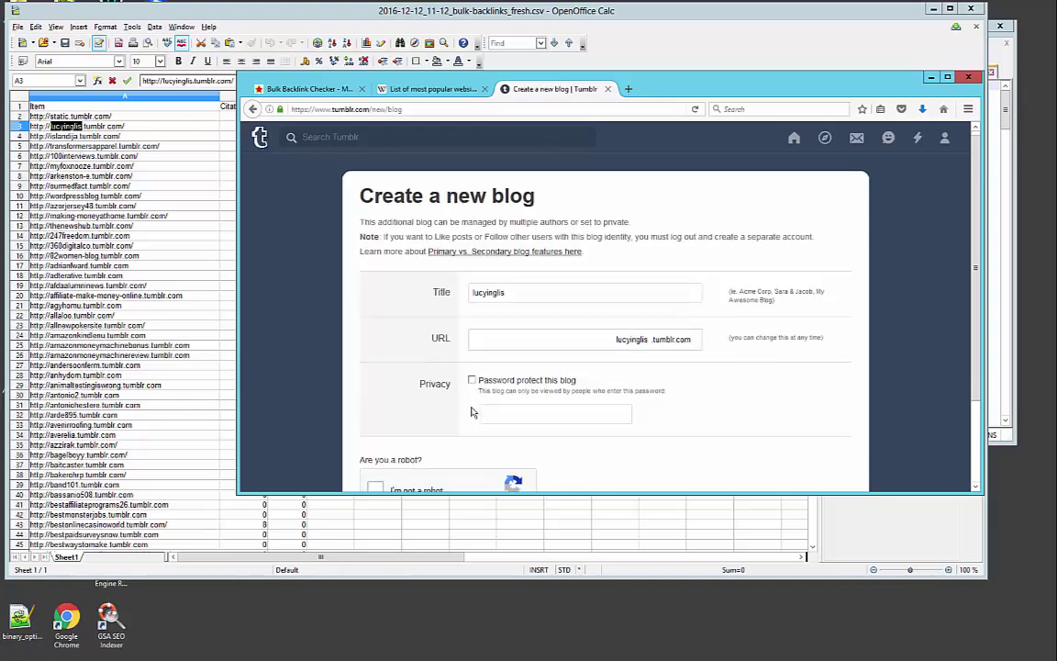
scroll(413, 417, "down", 1)
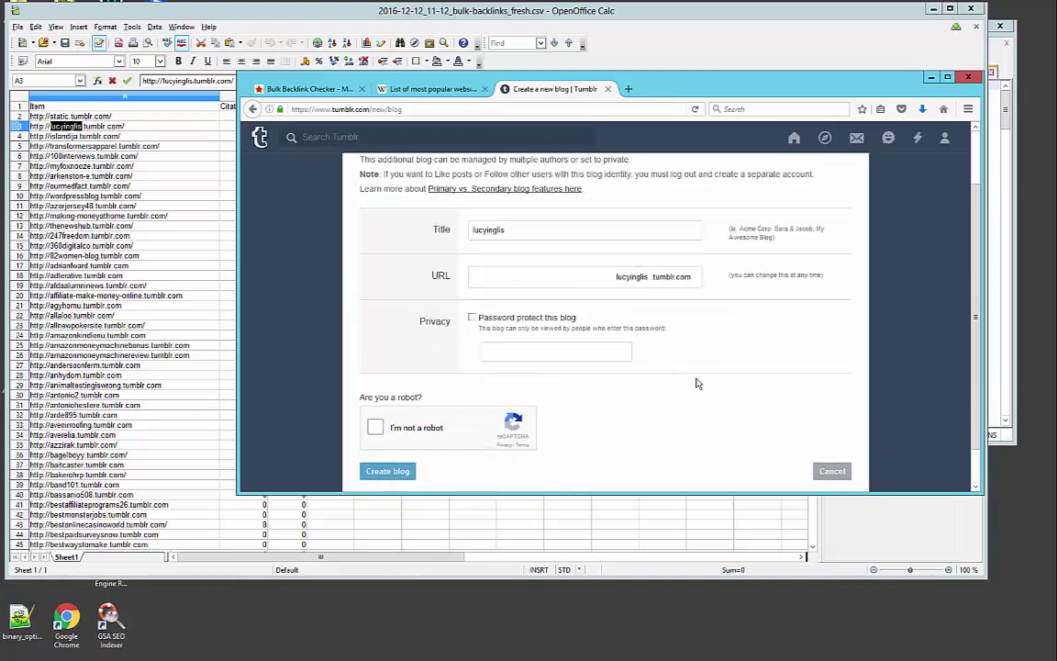
scroll(711, 382, "up", 1)
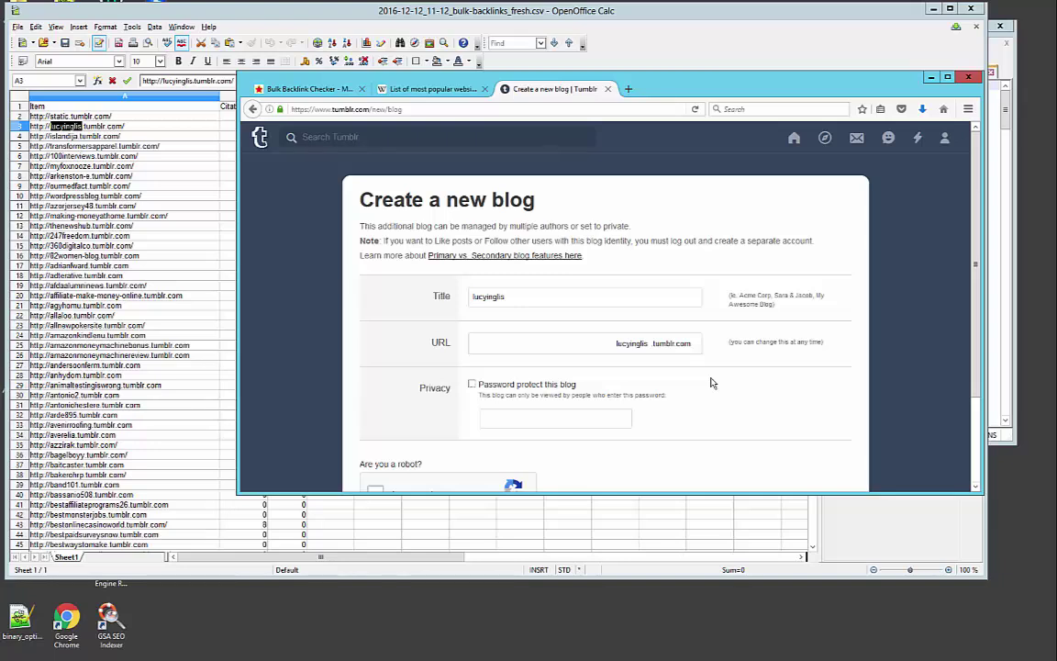
scroll(712, 381, "down", 1)
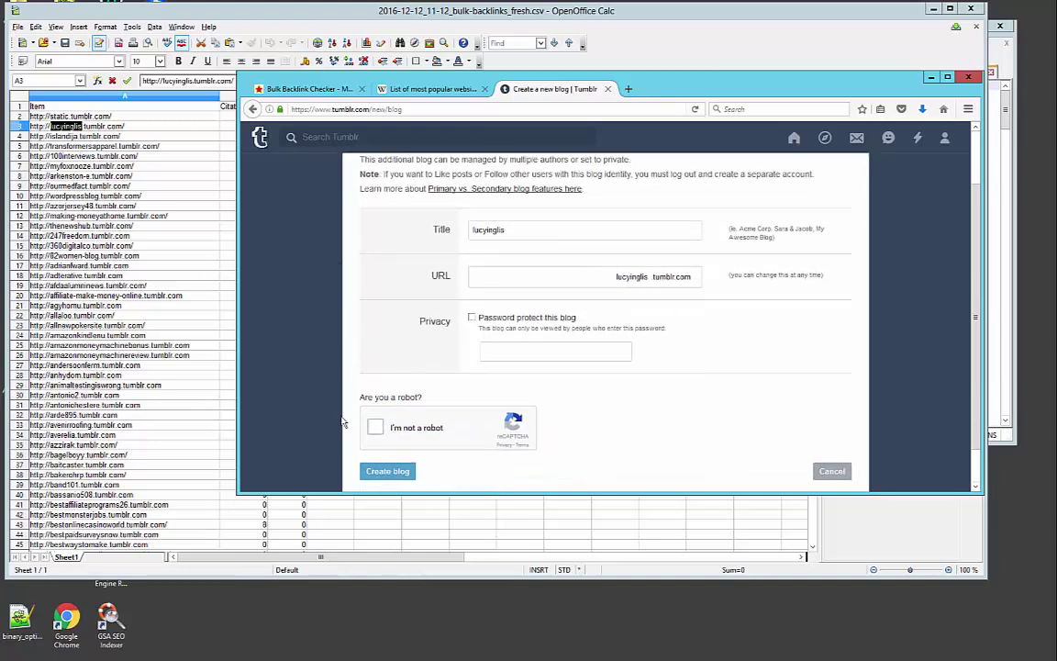
left_click(376, 427)
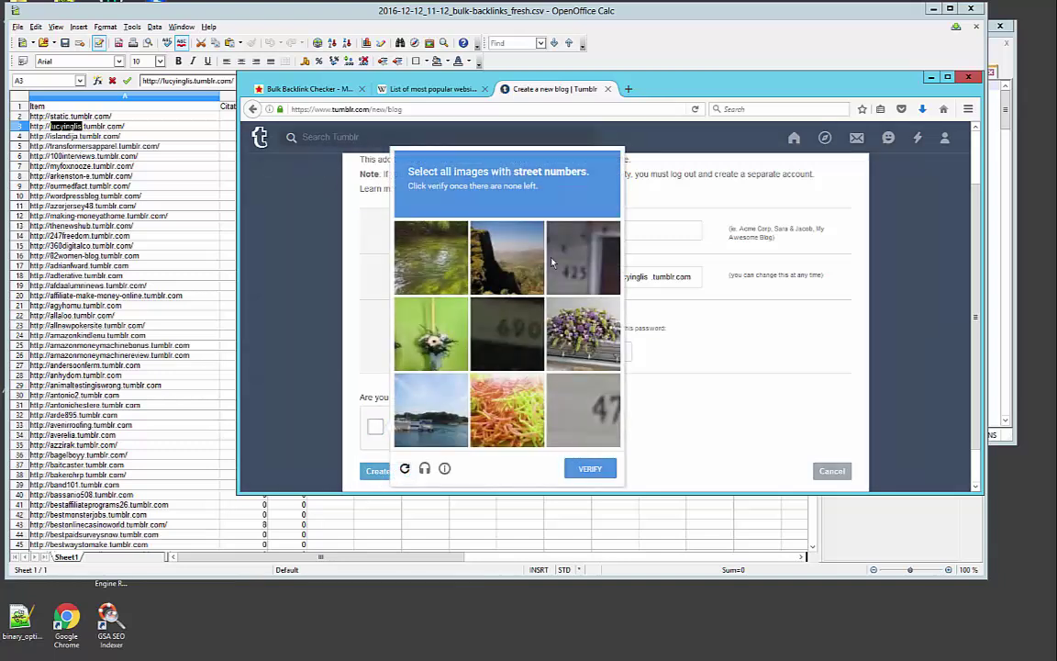
left_click(584, 258)
left_click(583, 410)
left_click(507, 333)
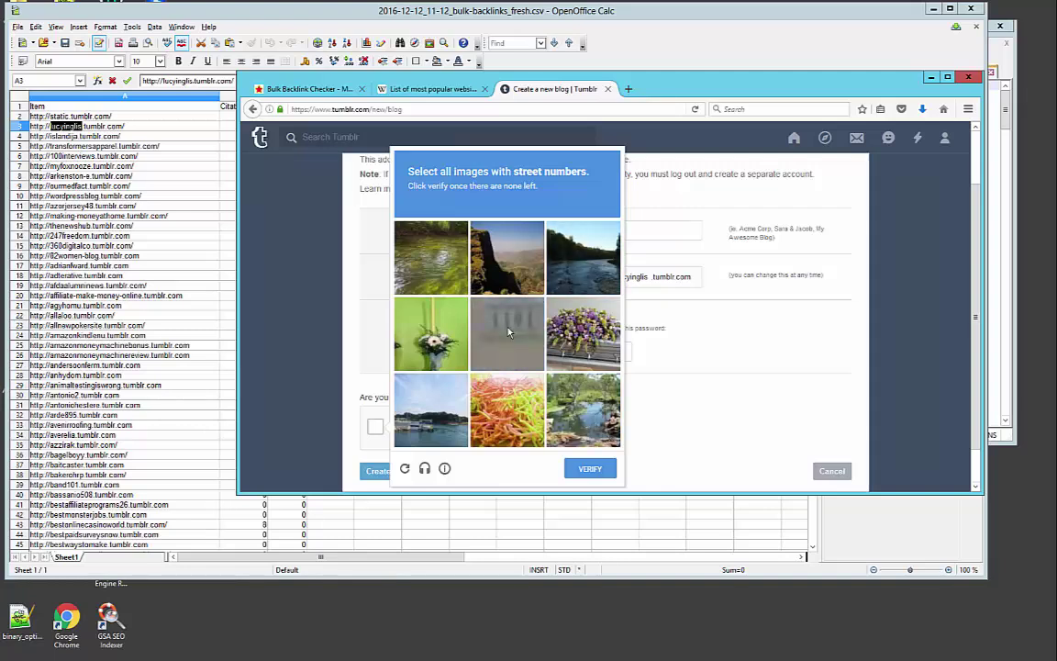
left_click(507, 333)
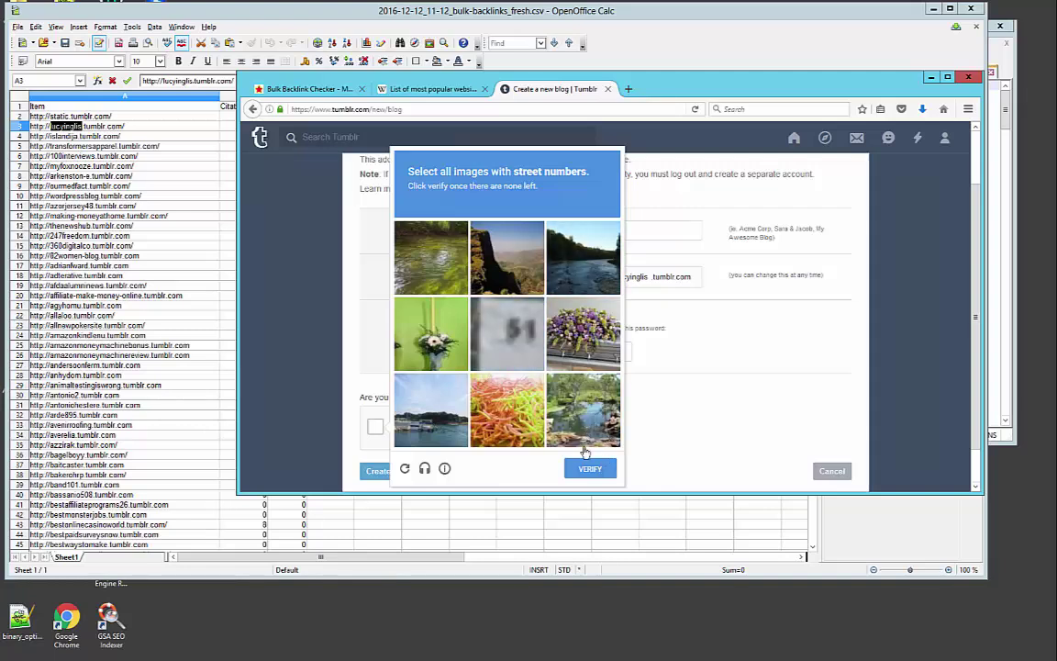
left_click(508, 333)
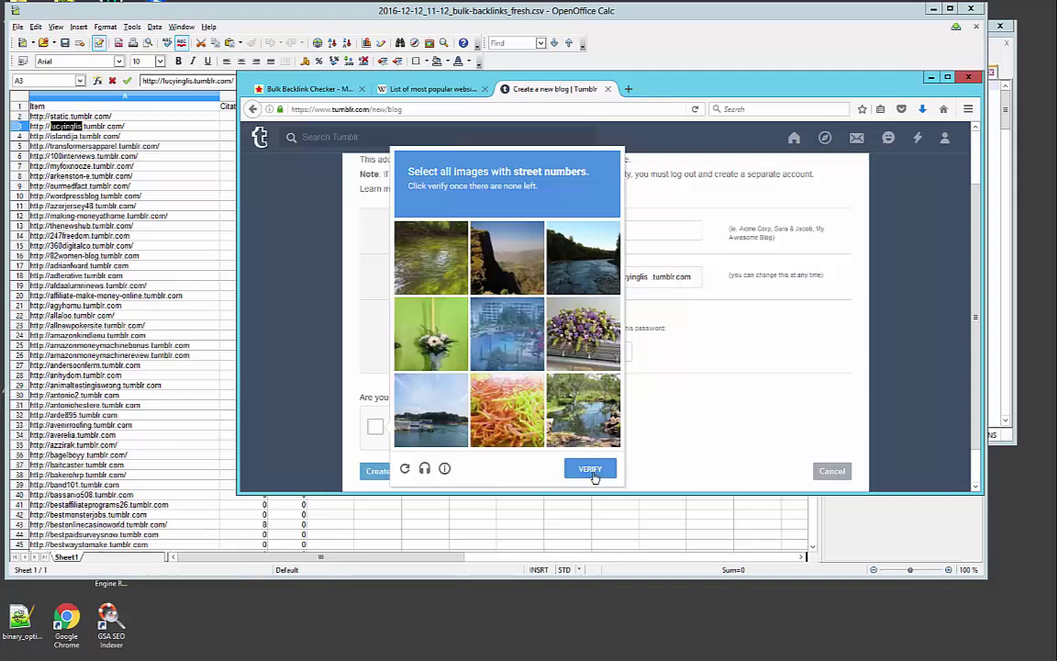
left_click(595, 470)
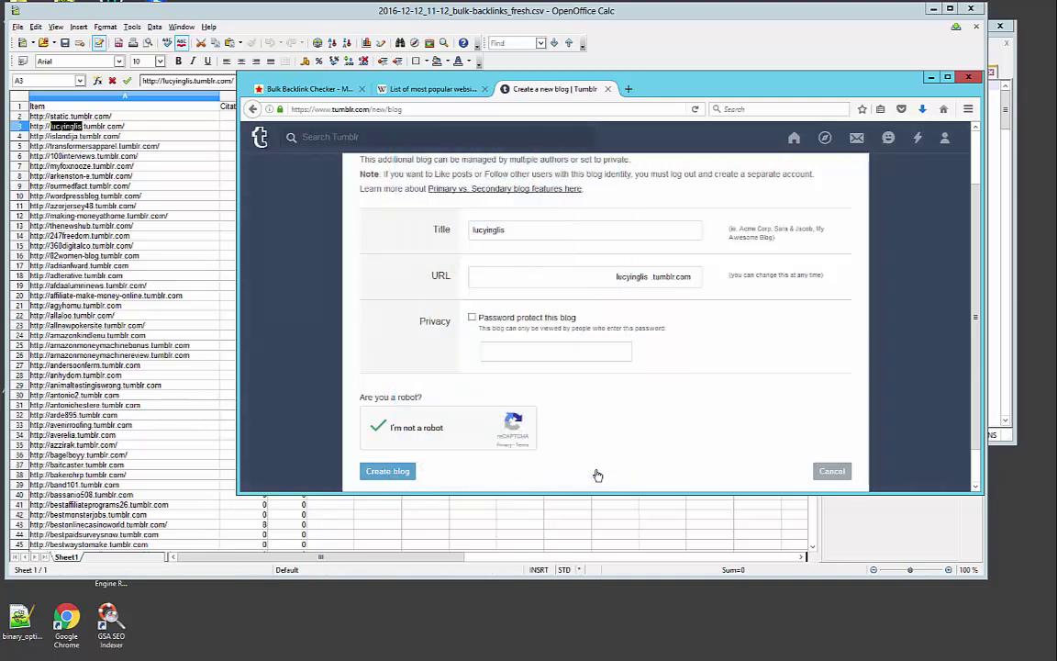
left_click(393, 471)
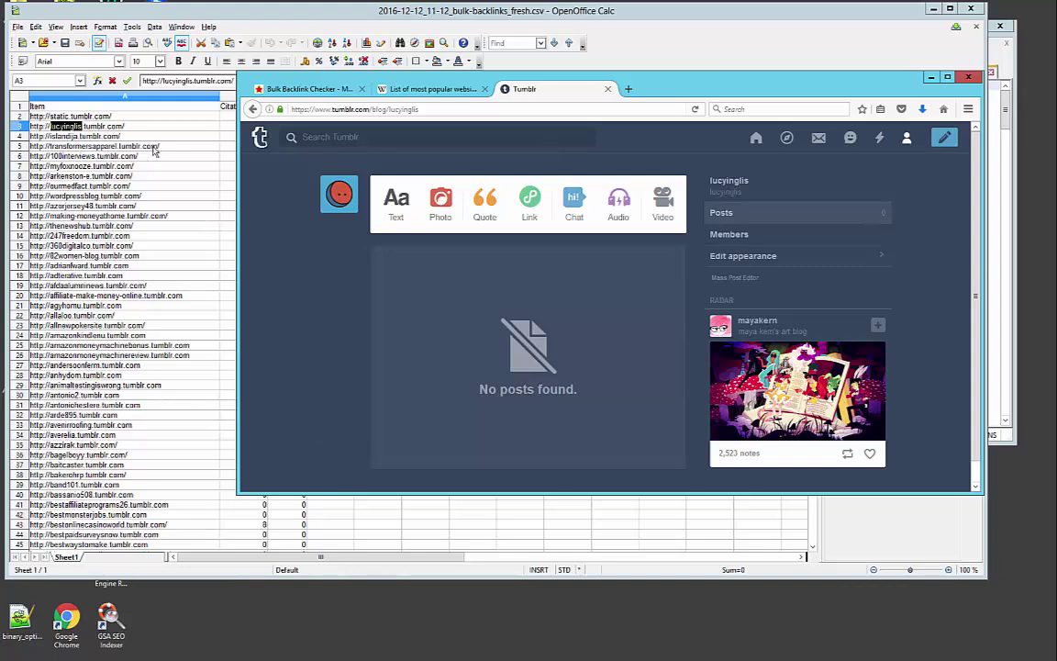
left_click(173, 123)
left_click(295, 127)
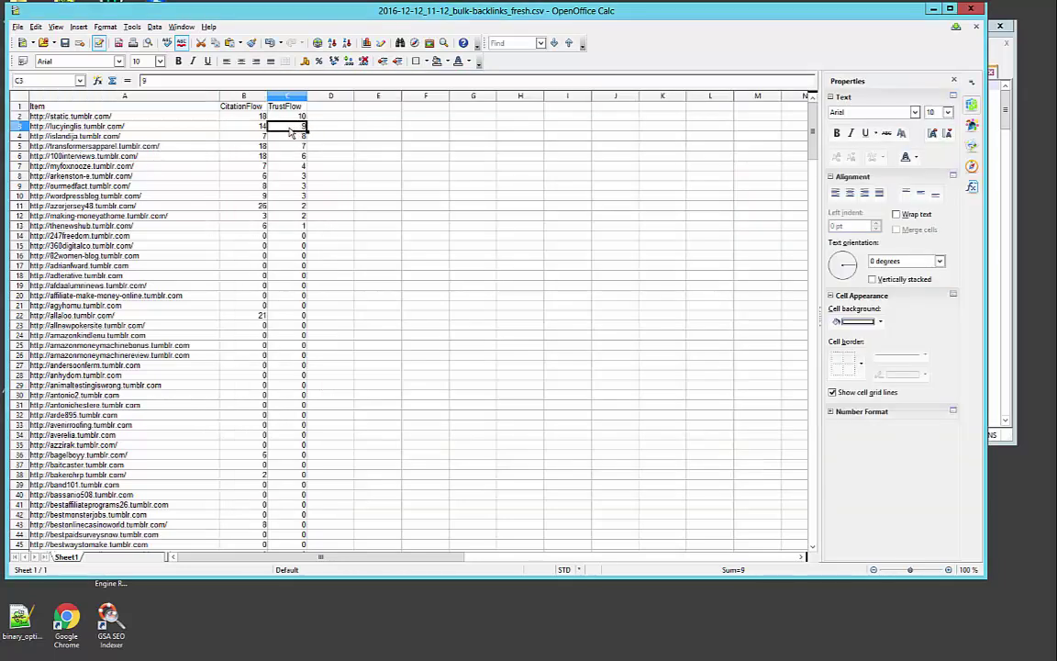
left_click(169, 133)
double_click(169, 127)
key("ctrl+c")
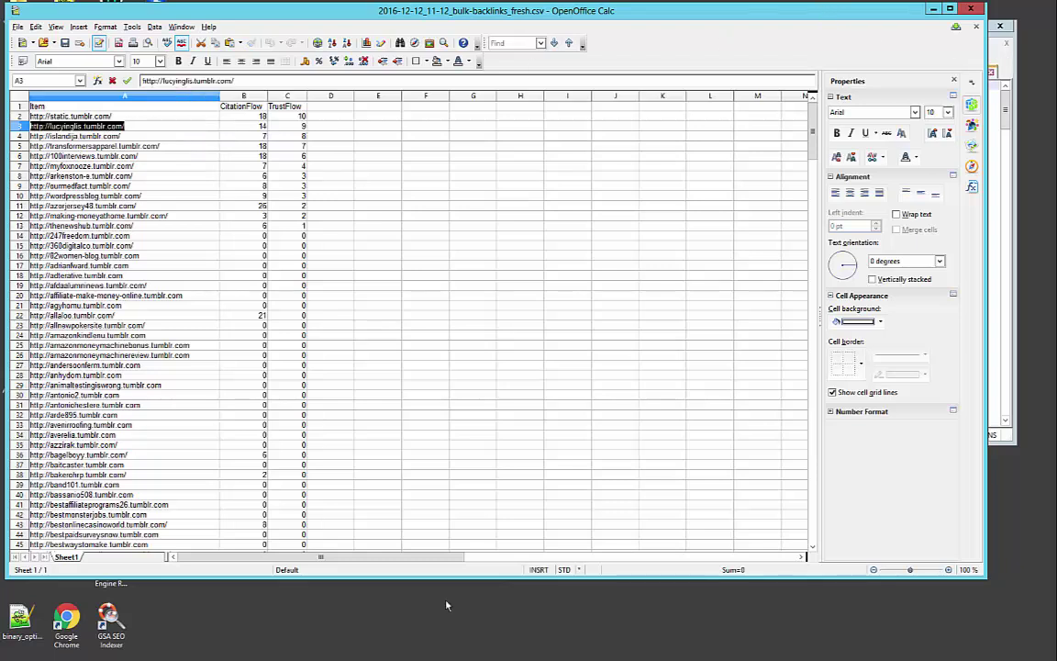
key("alt+Tab")
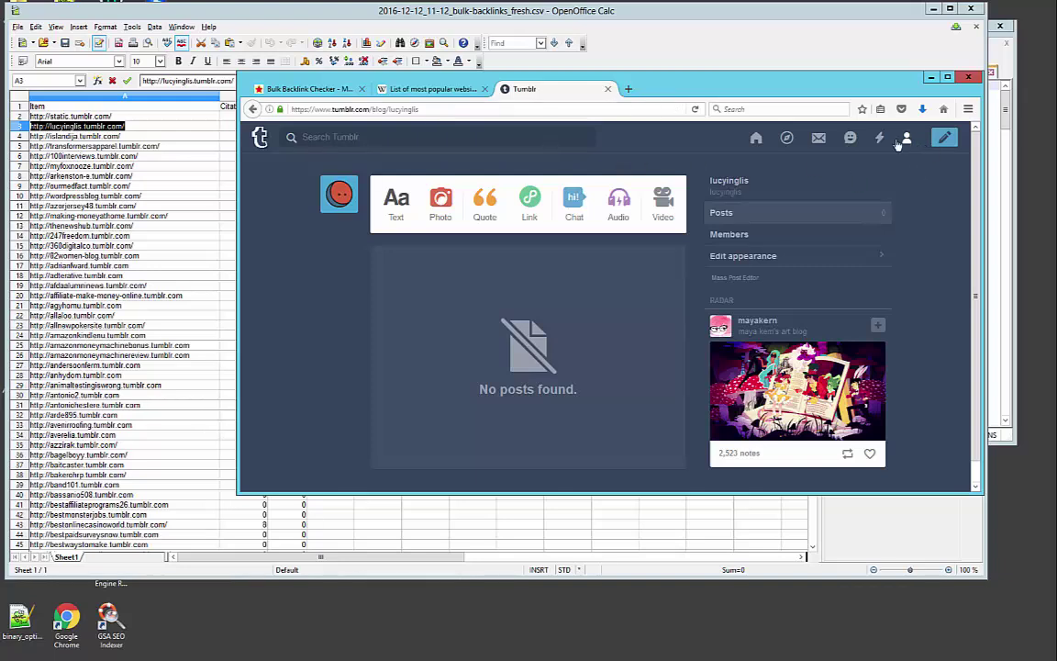
left_click(628, 88)
key("ctrl+v")
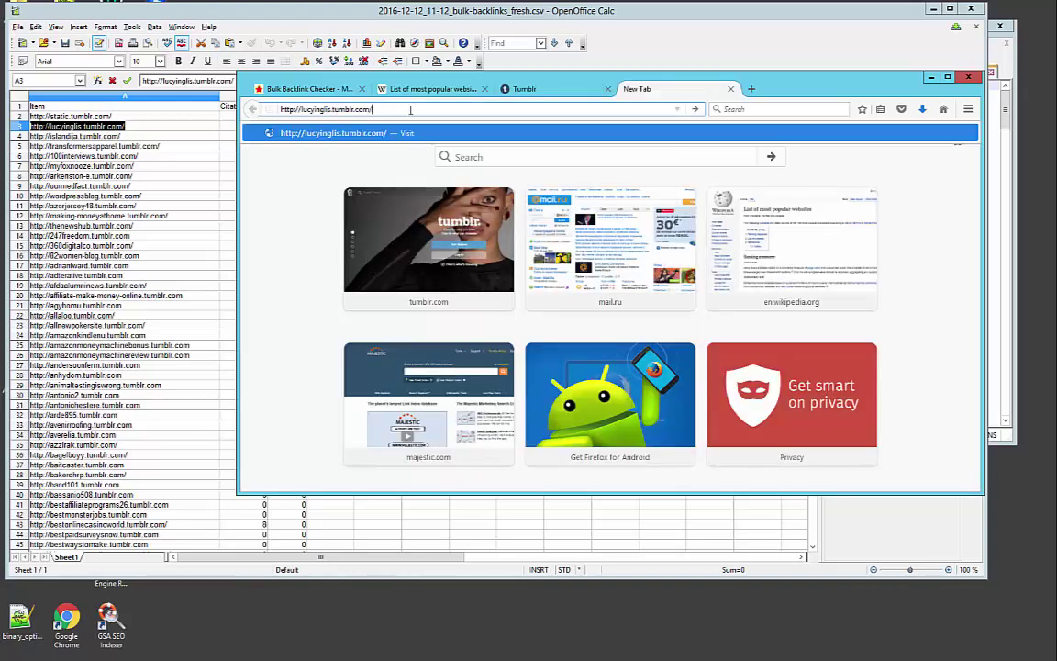
key("Return")
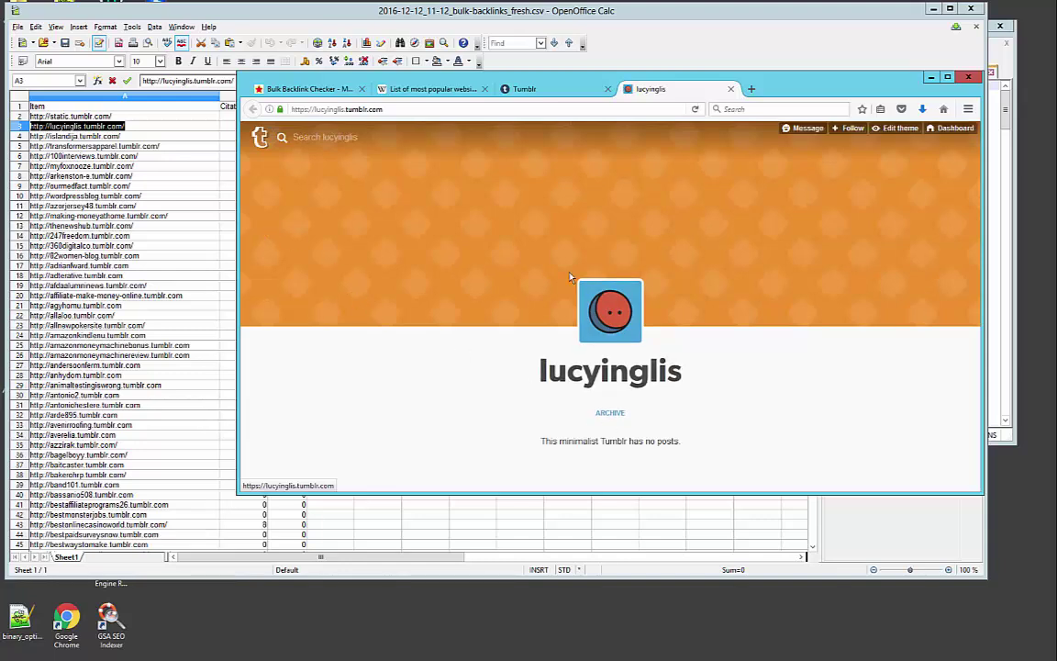
left_click(900, 129)
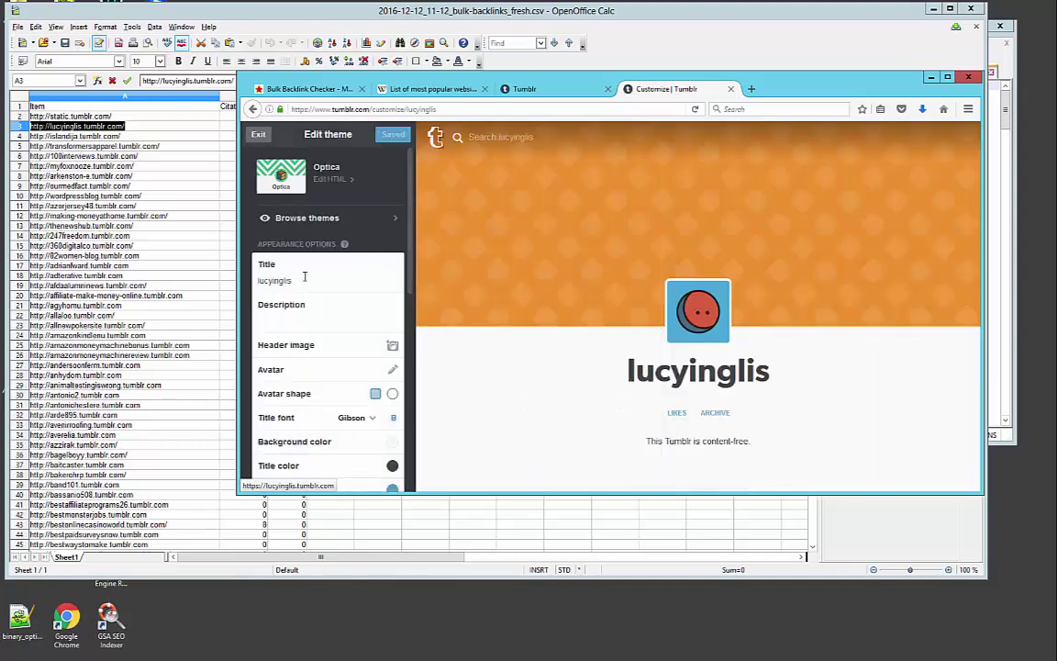
double_click(293, 274)
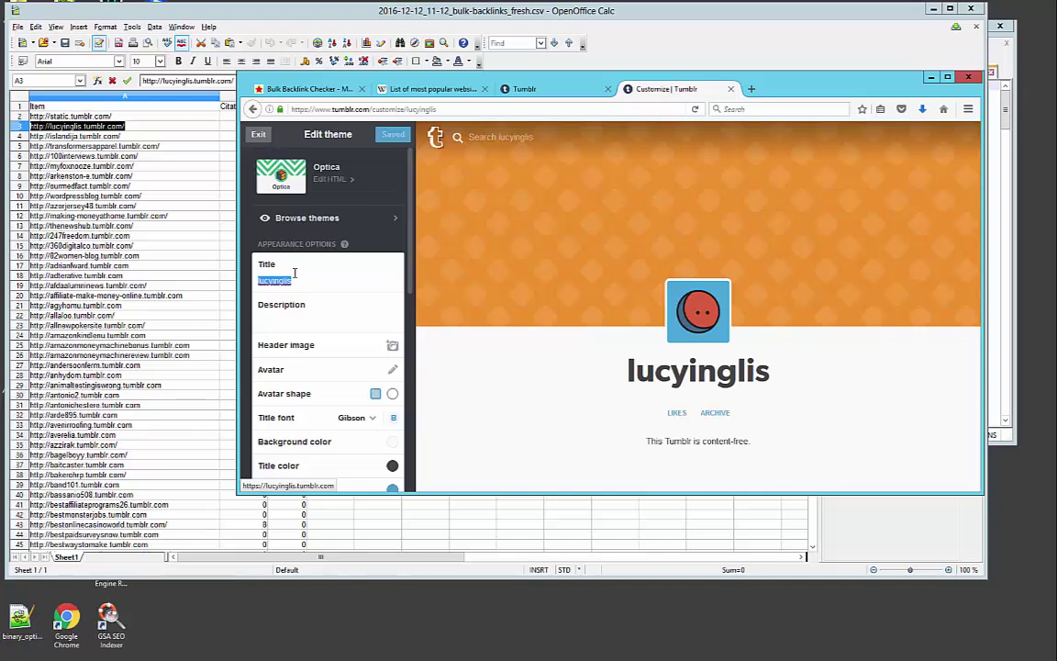
type("Be")
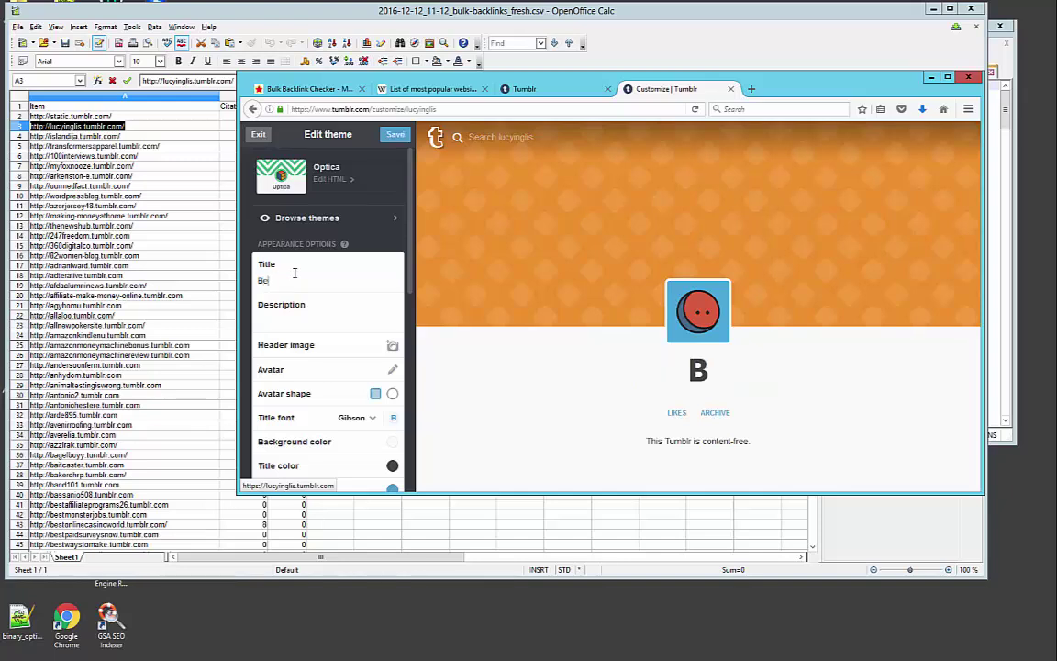
type("st SEO Company")
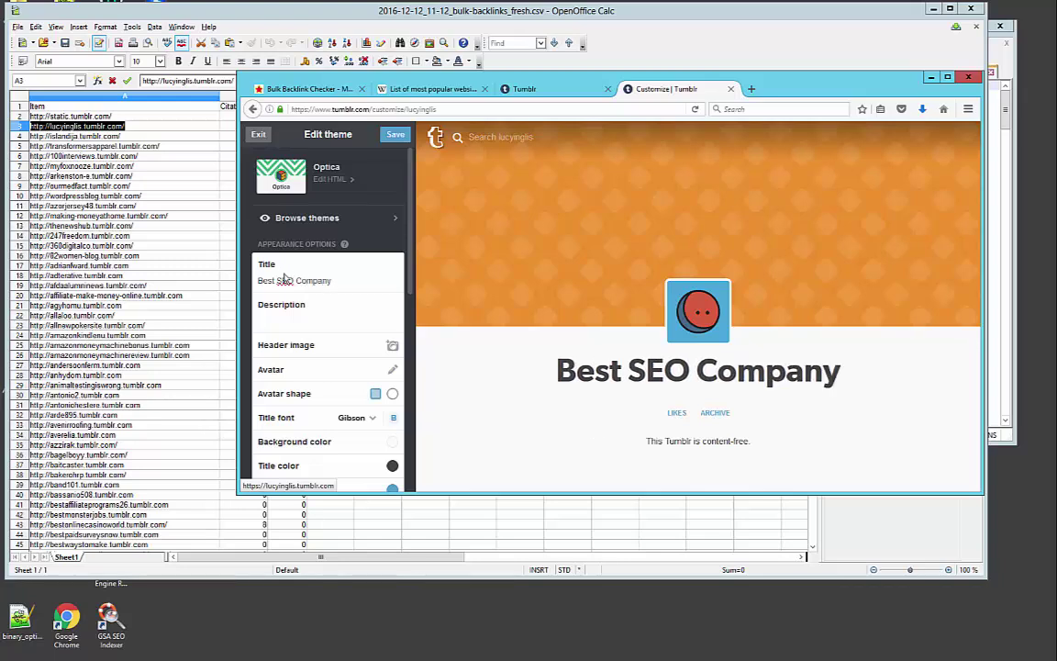
left_click(313, 318)
type("Thihs is")
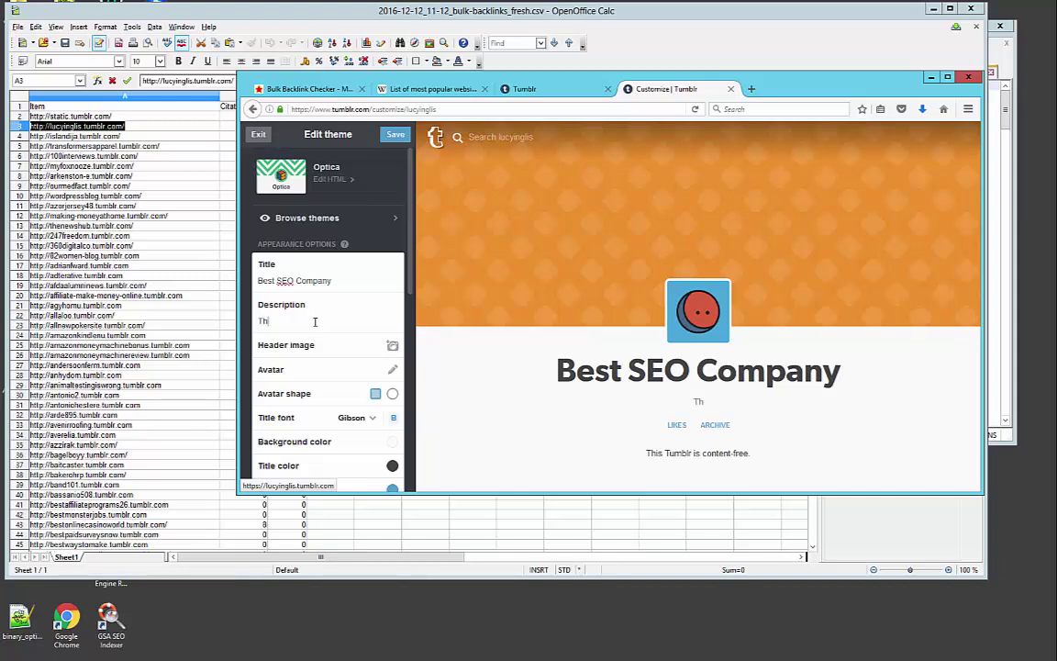
key("BackSpace")
key("BackSpace")
key("BackSpace")
key("BackSpace")
key("BackSpace")
key("BackSpace")
type("is is my <>seo co")
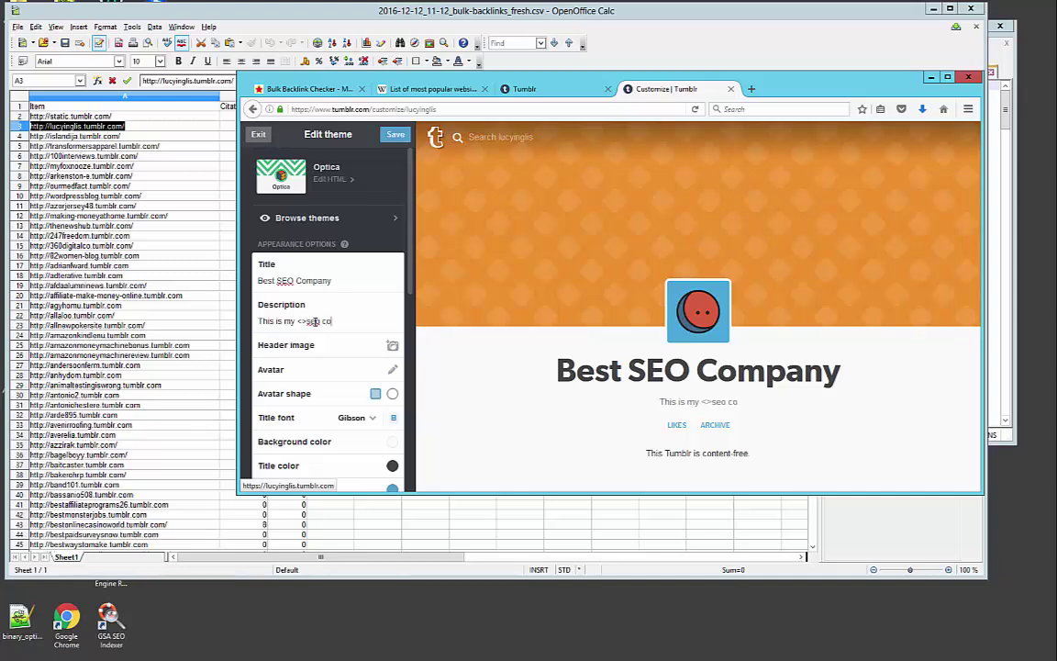
type("mpany<>")
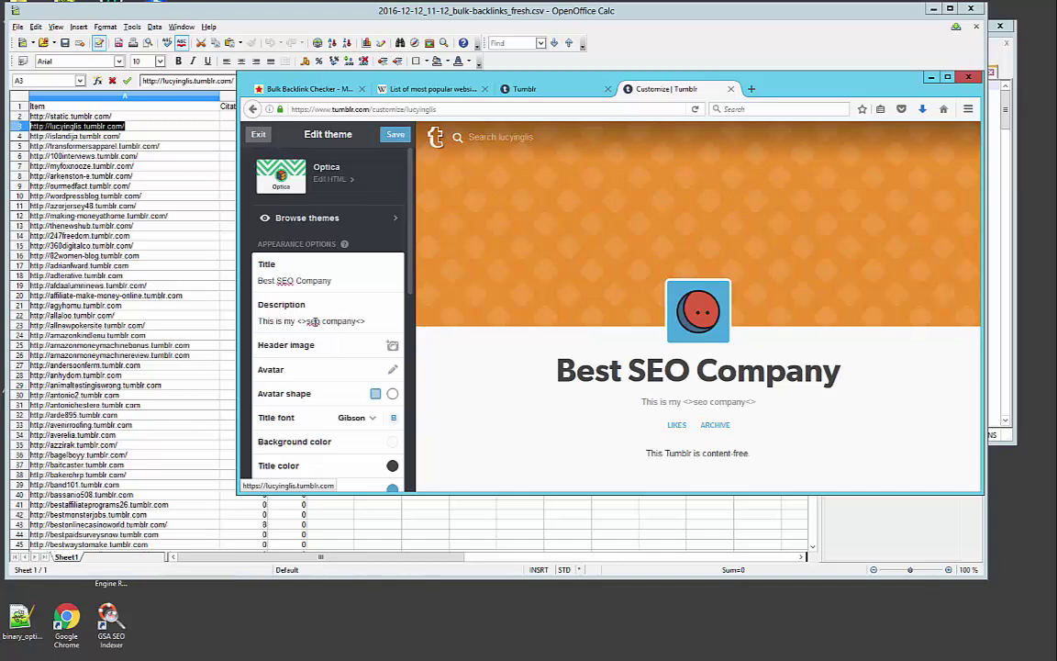
type("/a")
type(" blog")
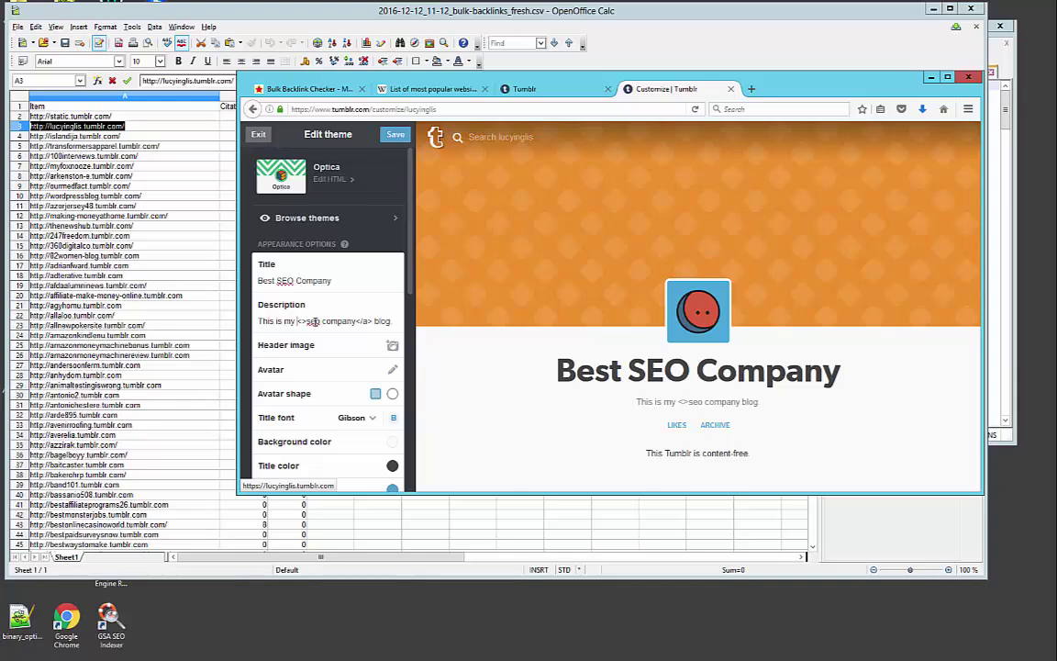
type("a href=")
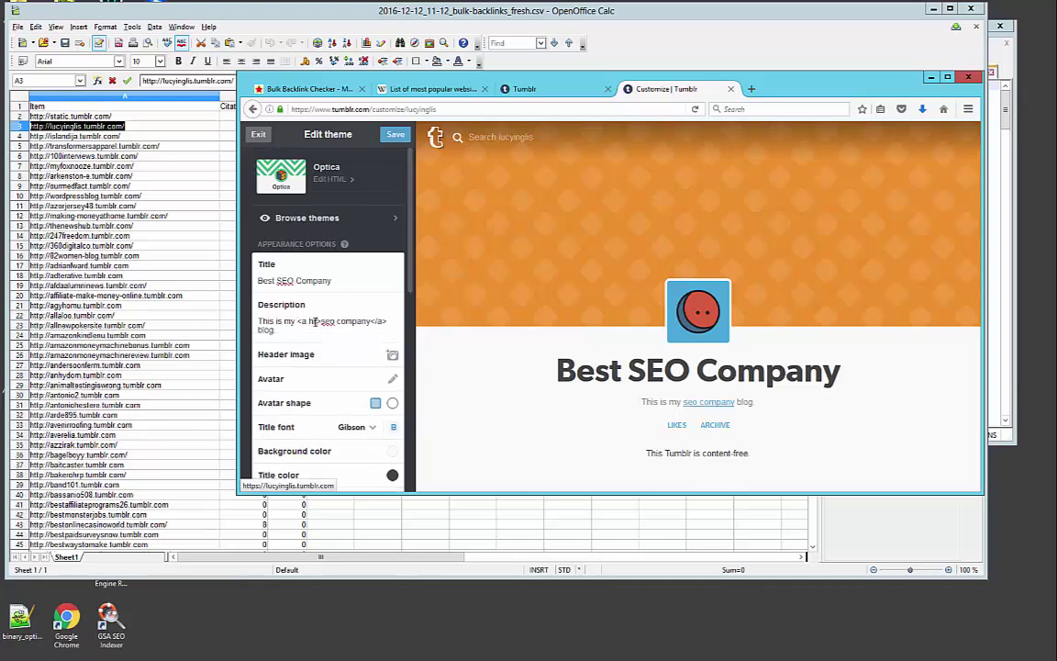
type("\"\">")
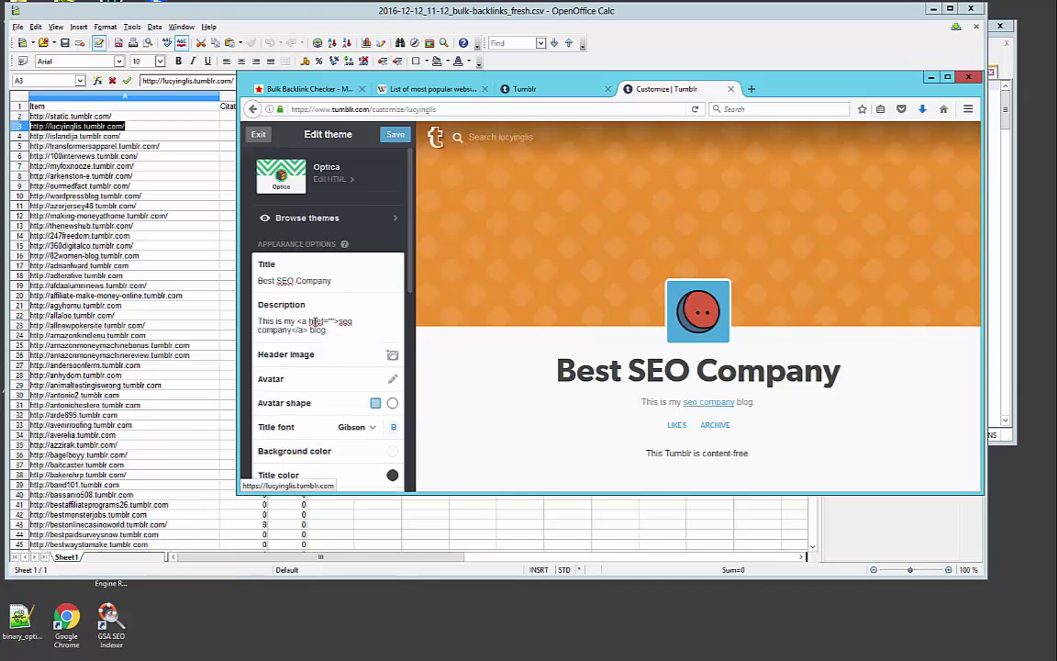
type("http://domain.com")
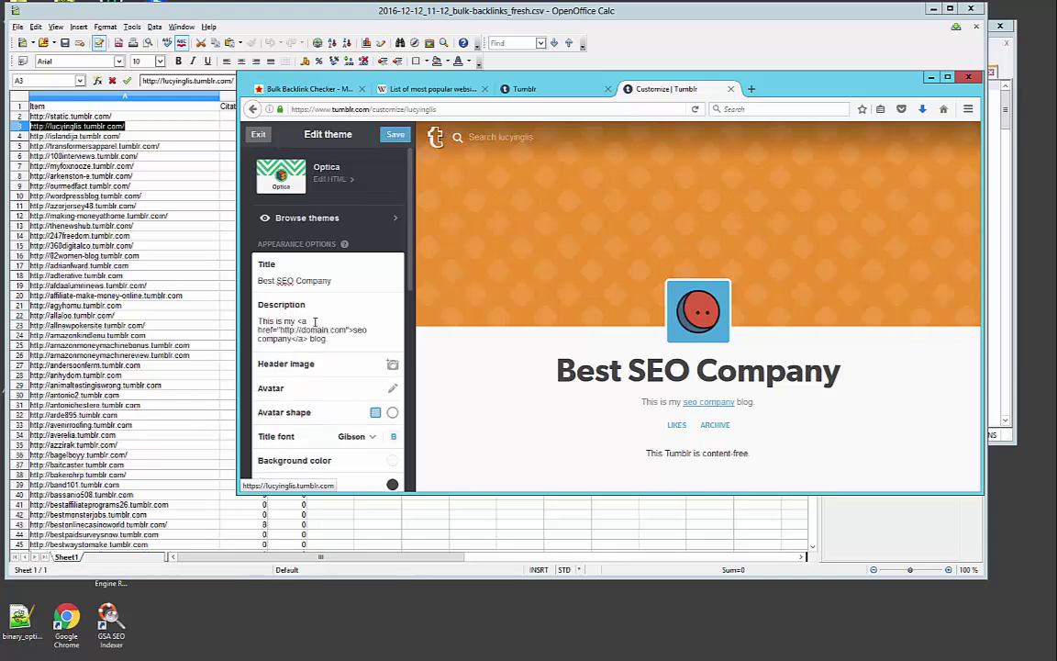
left_click(394, 135)
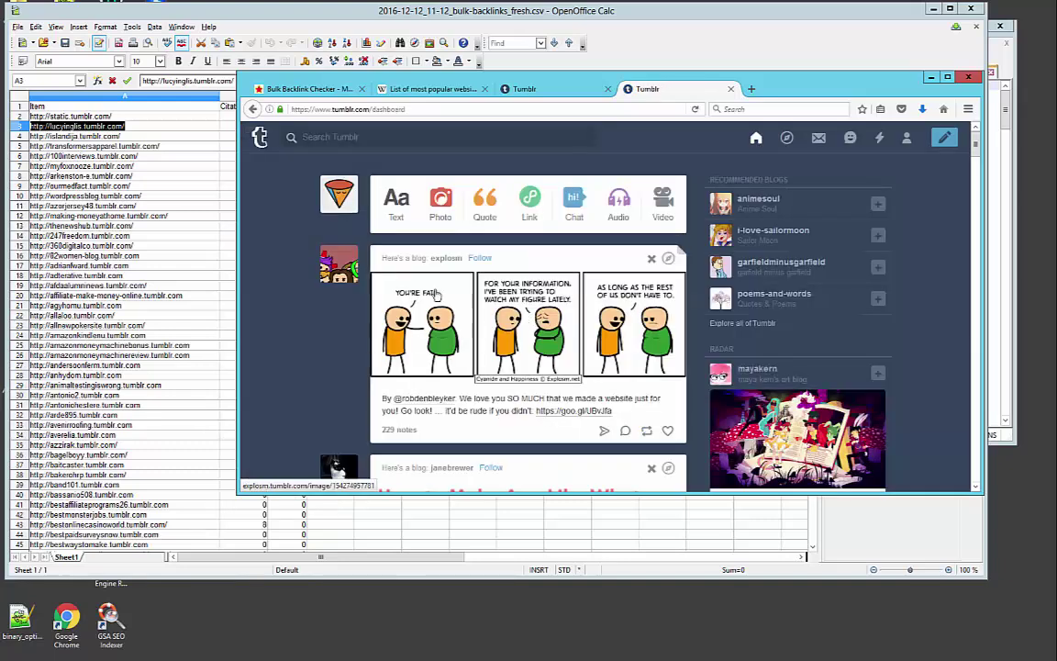
left_click(473, 109)
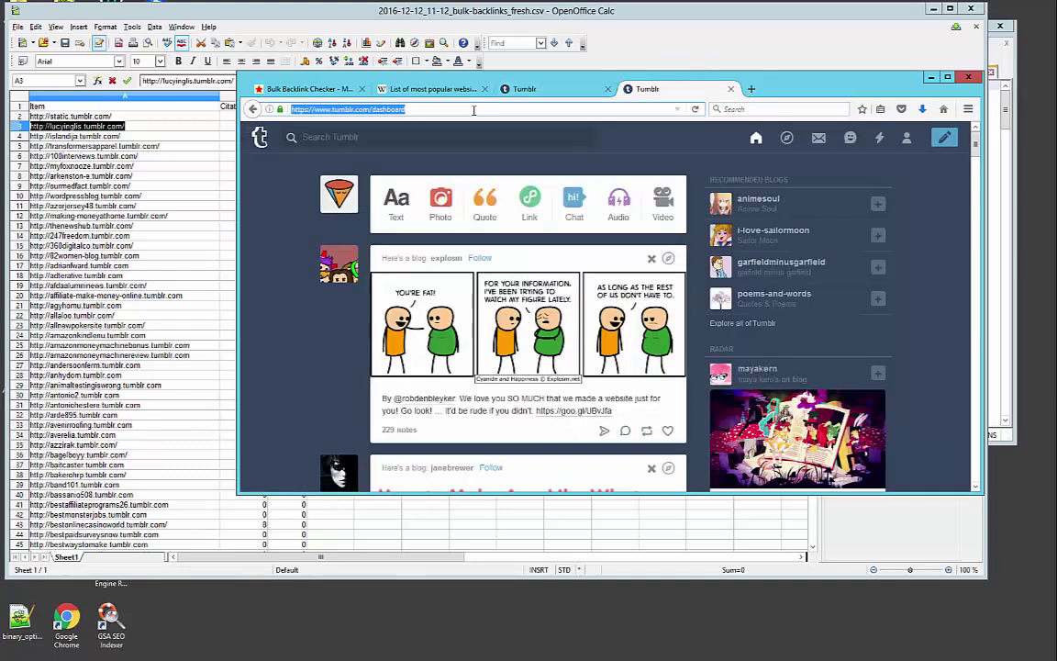
key("Return")
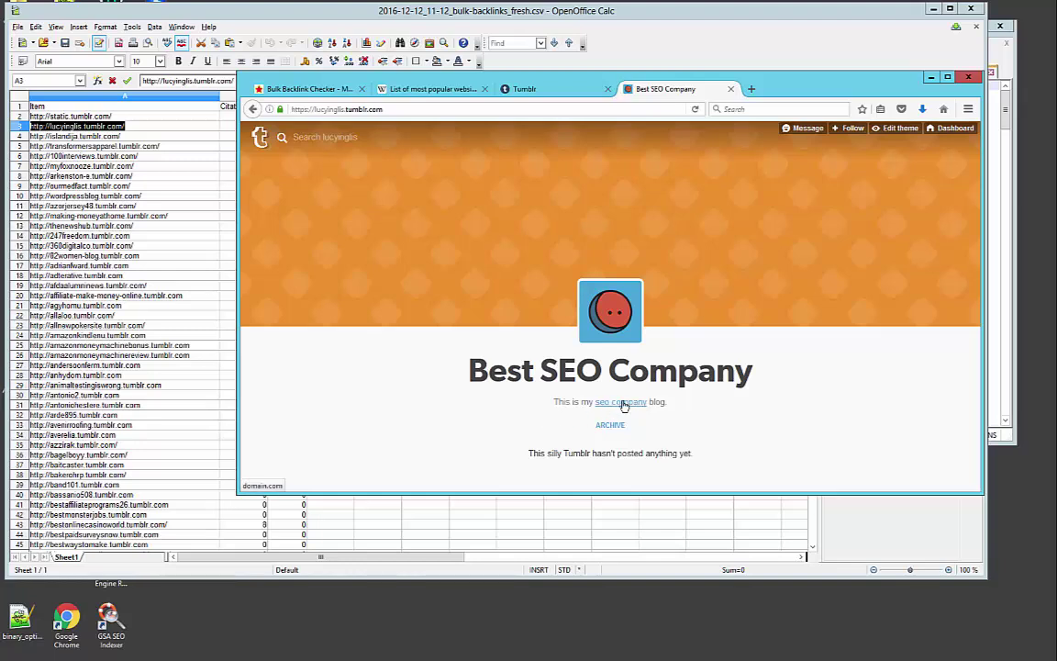
left_click(623, 406)
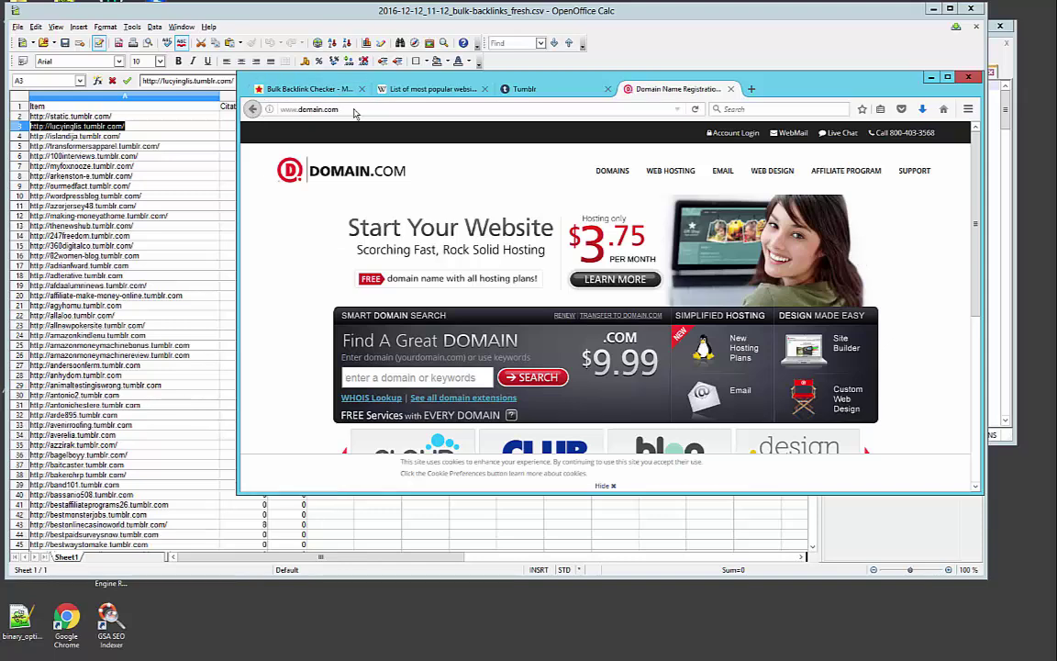
Search Google for lorem ipsum in a new tab and open the lipsum.com page
key("alt+Left")
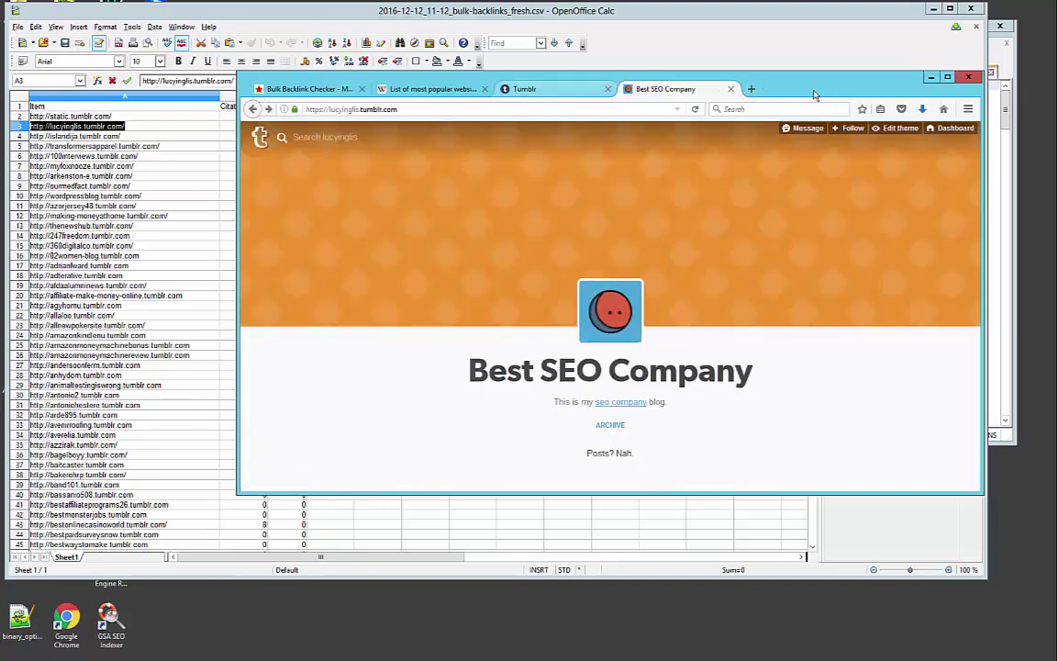
left_click(751, 89)
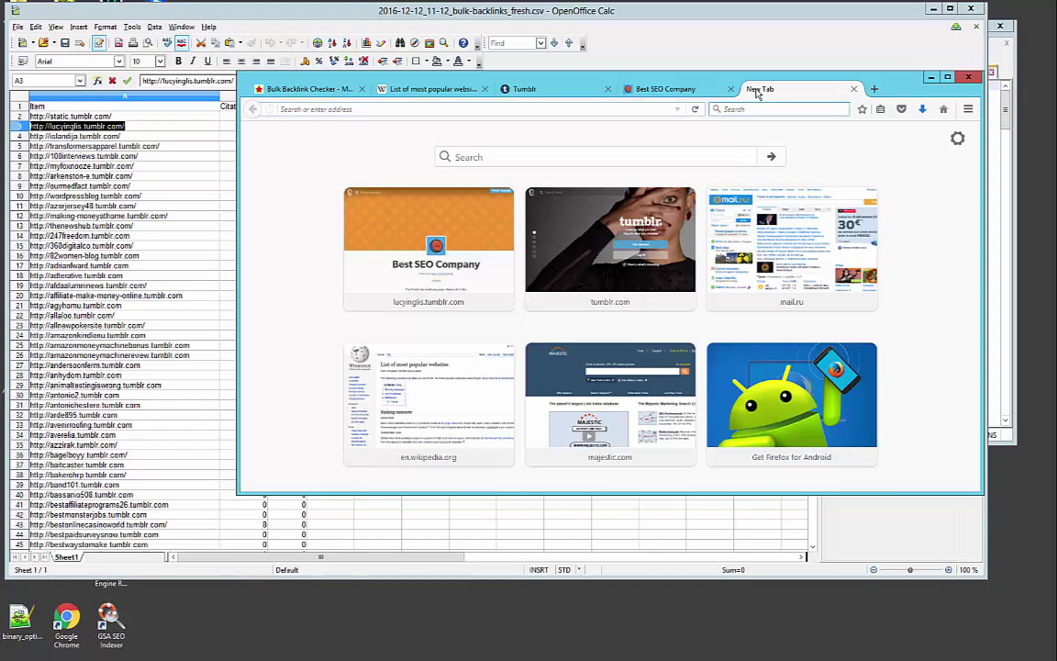
type("lorem i")
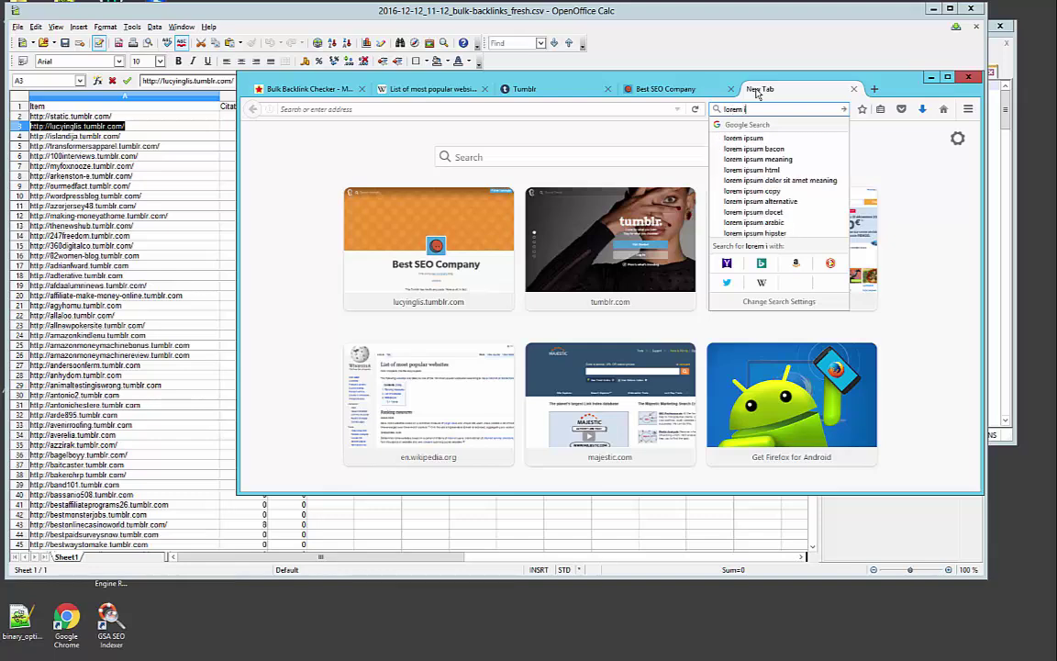
left_click(743, 138)
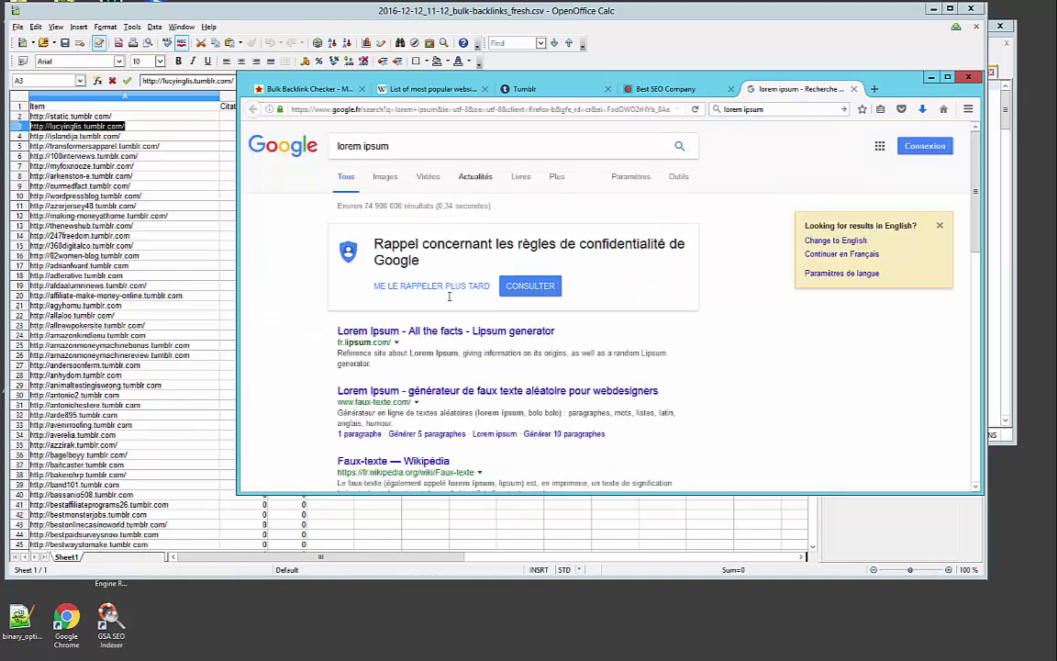
left_click(406, 332)
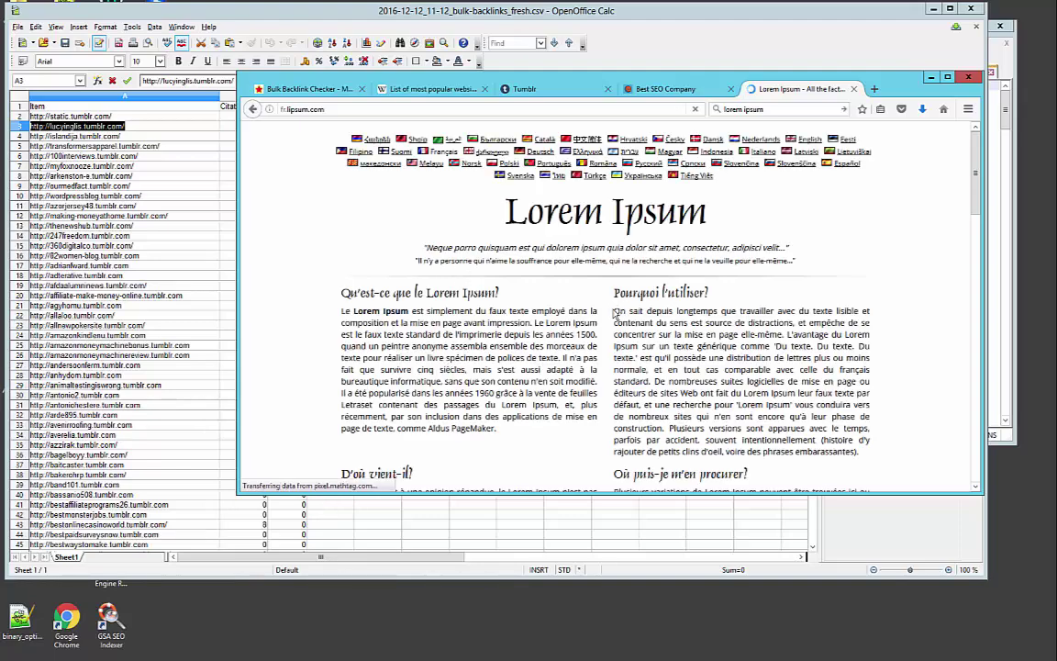
Select the French 'Pourquoi l'utiliser?' paragraph as filler text
left_click_drag(631, 334, 683, 384)
left_click(874, 449)
scroll(874, 449, "up", 1)
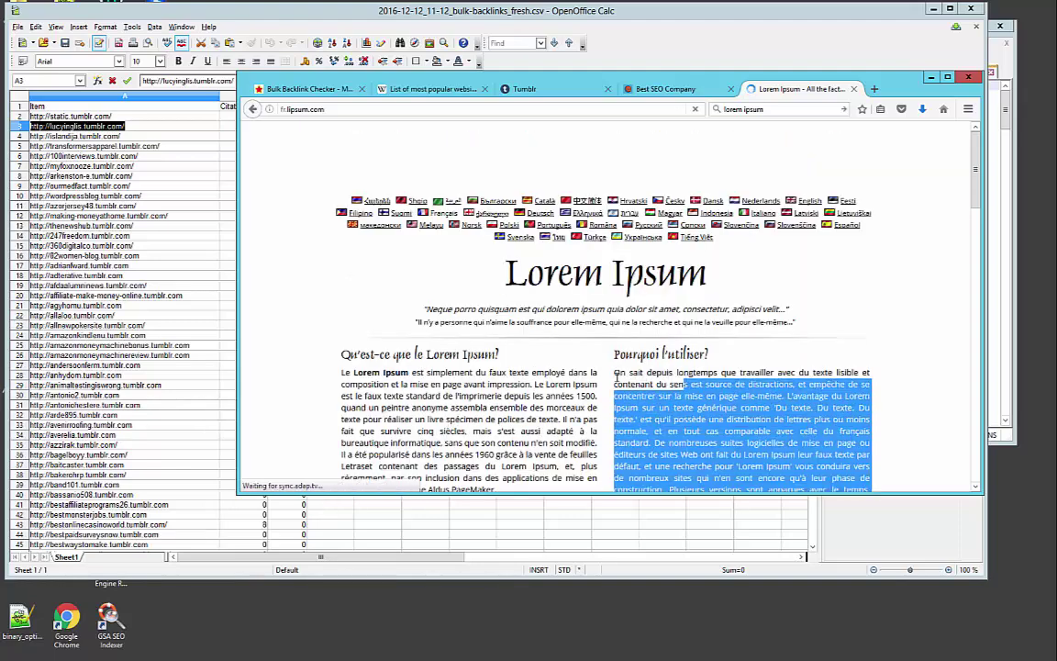
left_click_drag(612, 378, 613, 371)
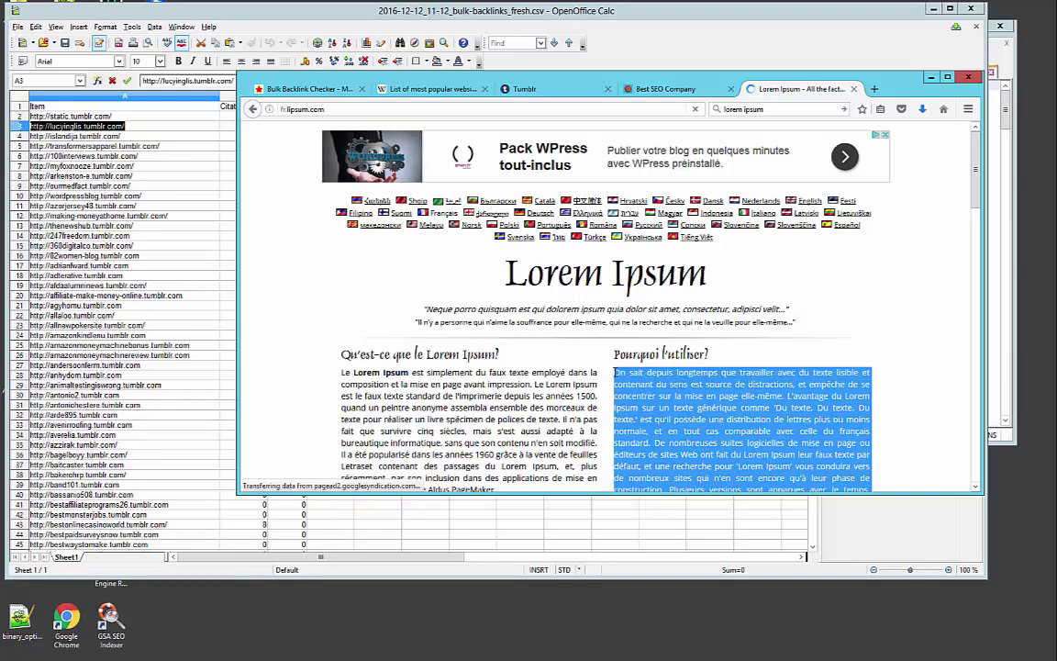
Start a Tumblr text post titled 'Test Article' and paste the Lorem Ipsum paragraph as its body
left_click(558, 89)
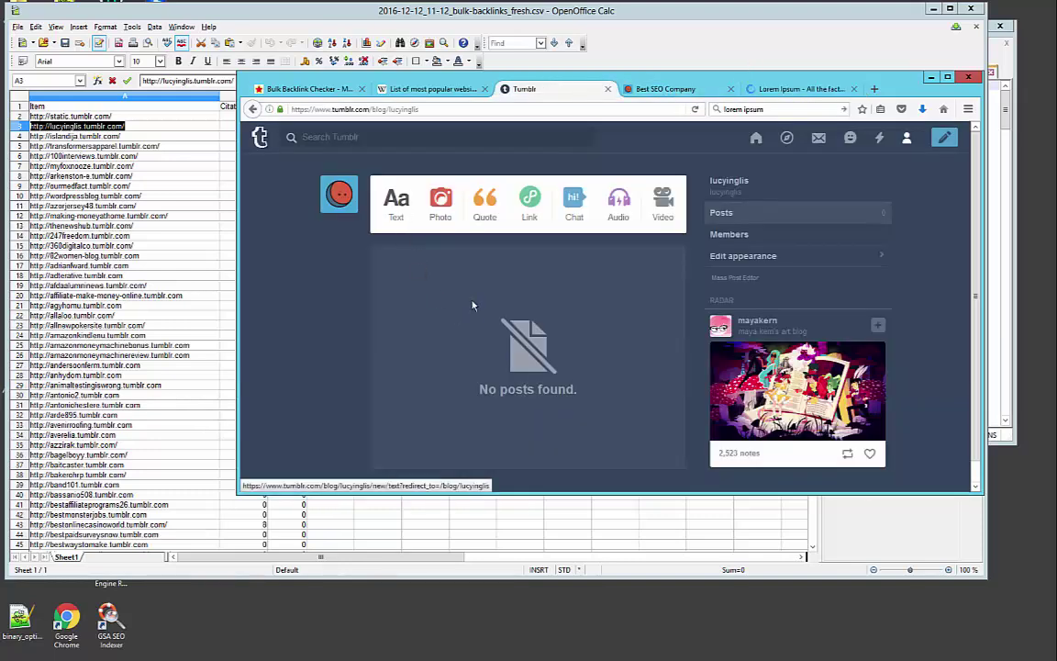
left_click(476, 293)
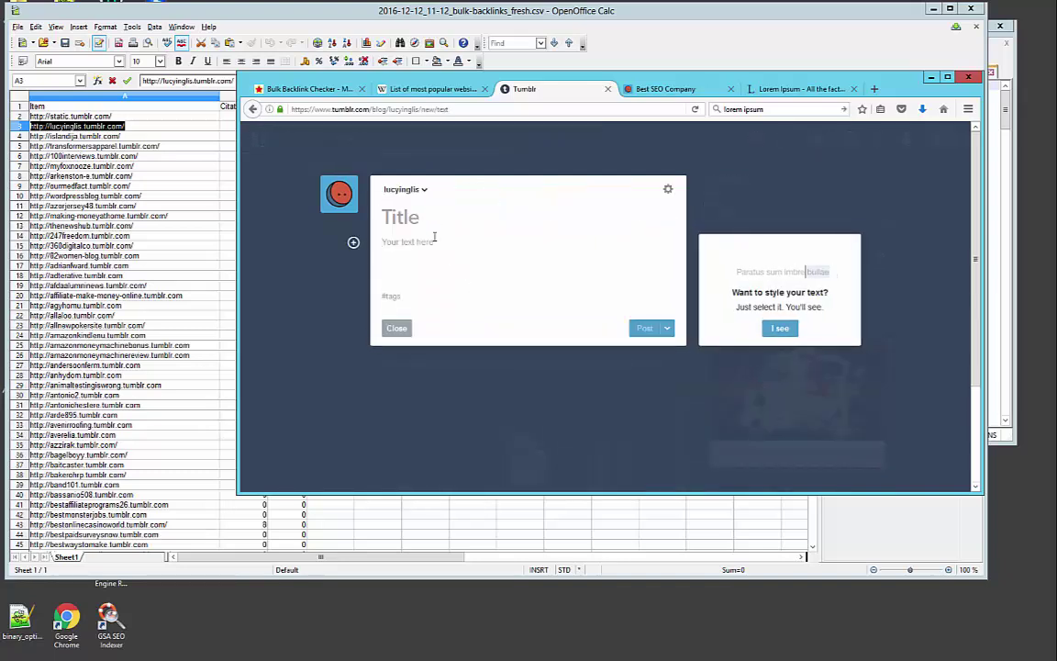
type("Test Article")
left_click(416, 254)
type("On sait depuis longtemps que travailler avec du texte lisible et contenant du sens est source de distractions, et empêche de se concentrer sur la mise en page elle-même. L'avantage du Lorem Ipsum sur un texte générique comme 'Du texte. Du texte. Du texte.' est qu'il possède une distribution de lettres plus ou moins normale, et en tout cas comparable avec celle du français standard. De nombreuses suites logicielles de mise en page ou éditeurs de sites Web ont fait du Lorem Ipsum leur faux texte par défaut, et une recherche pour 'Lorem ipsum' vous conduira vers de nombreux sites qui n'en sont encore qu'à leur phase de construction. Plusieurs versions sont apparues avec le temps, parfois par accident, souvent intentionnellement (histoire d'y rajouter de petits clins d'oeil, voire des phrases embarassantes)")
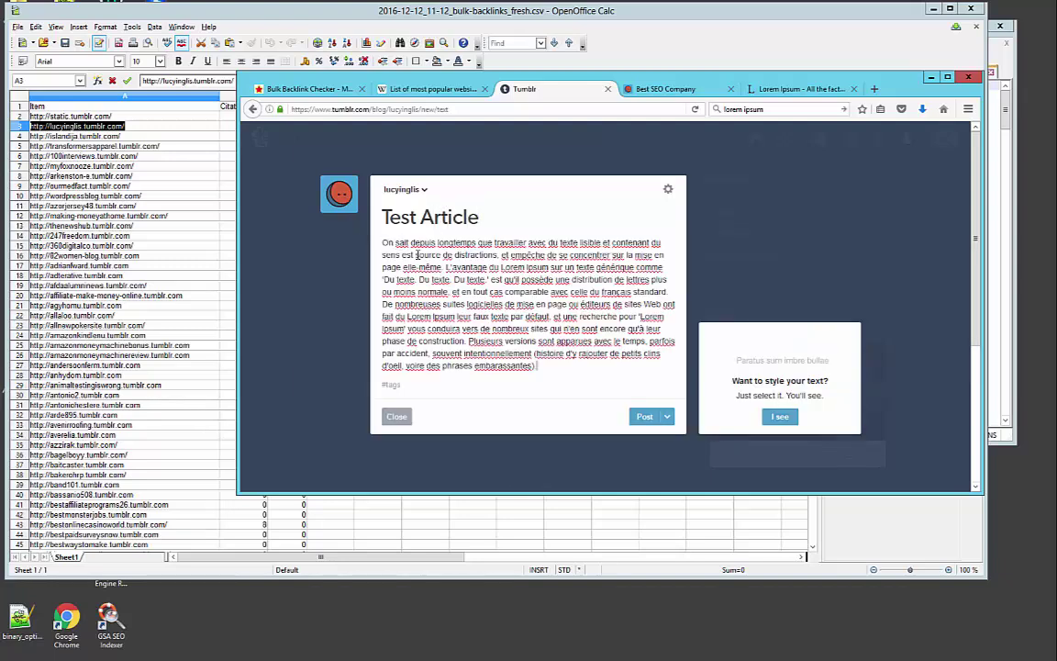
double_click(500, 328)
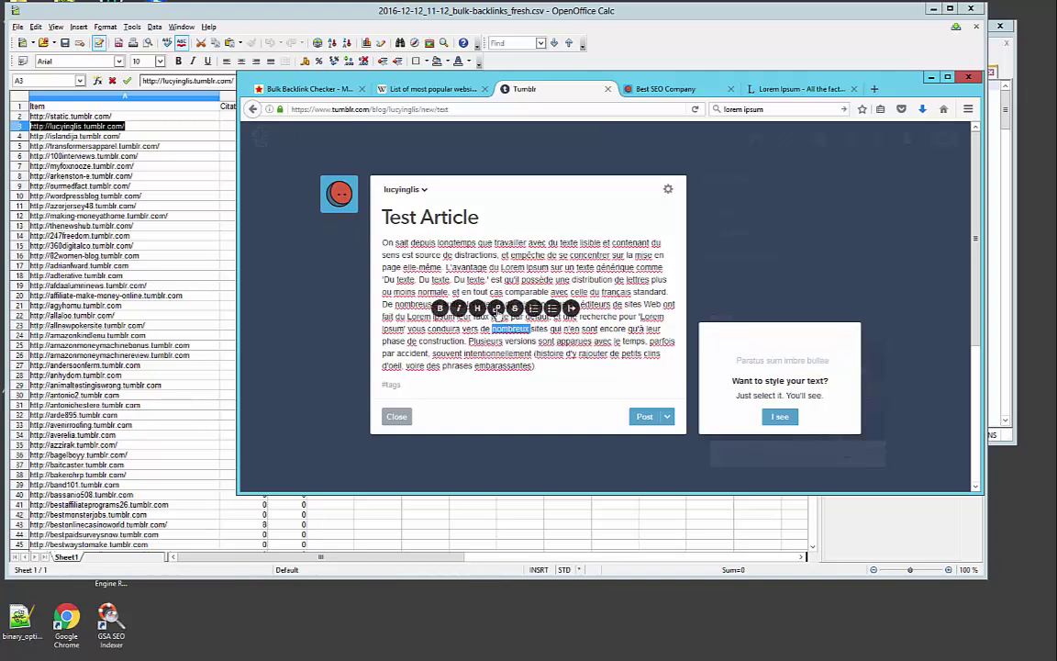
left_click(496, 310)
type("http:")
type("//dopefollow.com")
key("Return")
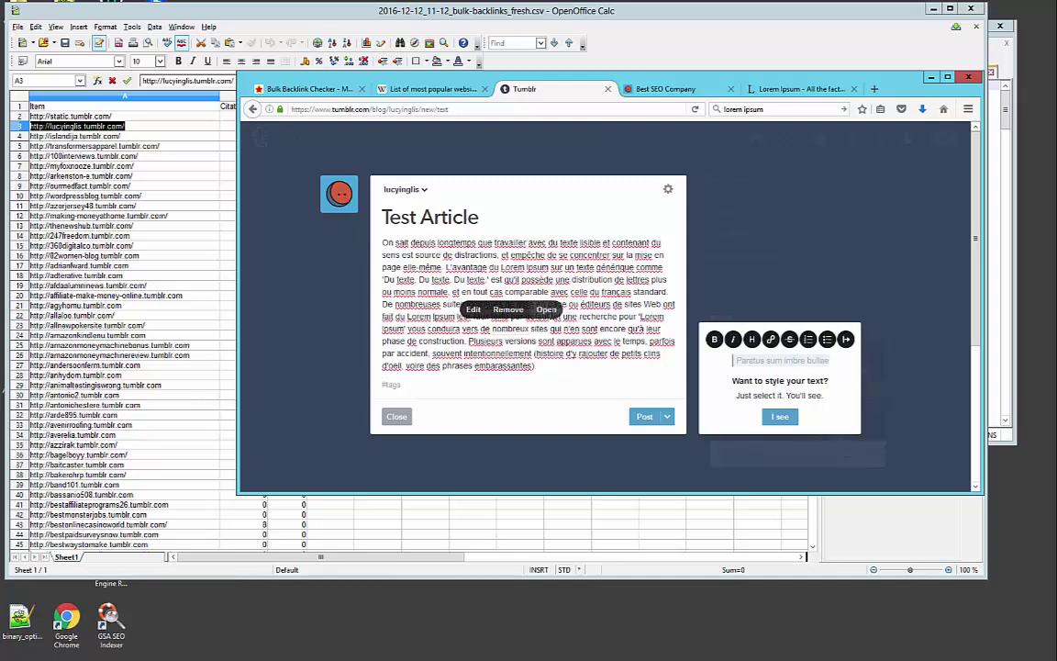
left_click(645, 417)
Reload the Best SEO Company blog and scroll to check the new Test Article post appears
left_click(668, 90)
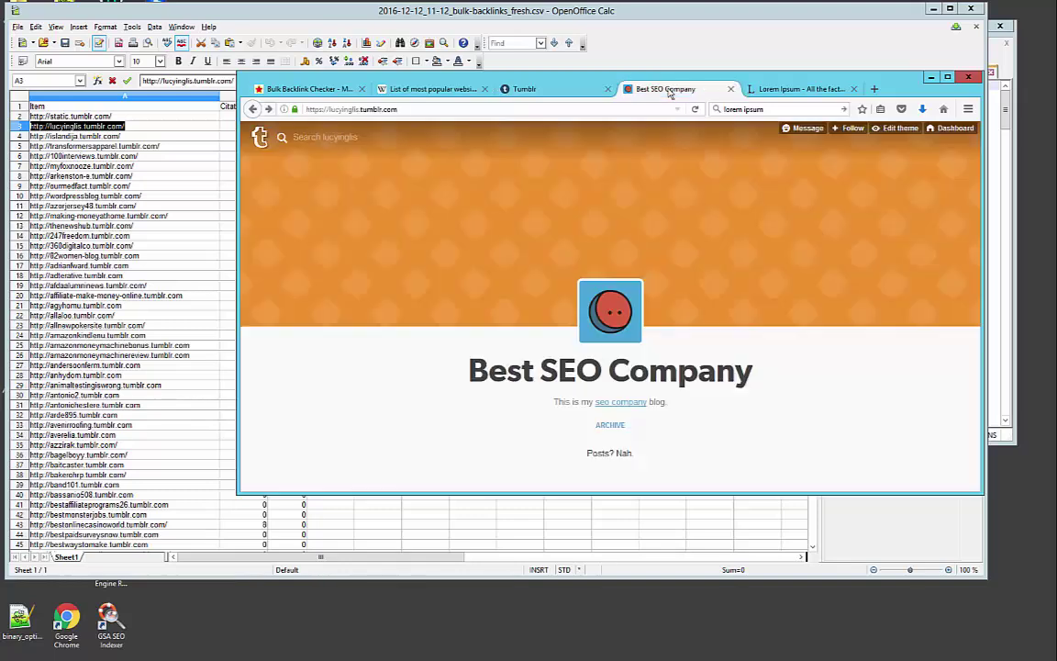
left_click(384, 243)
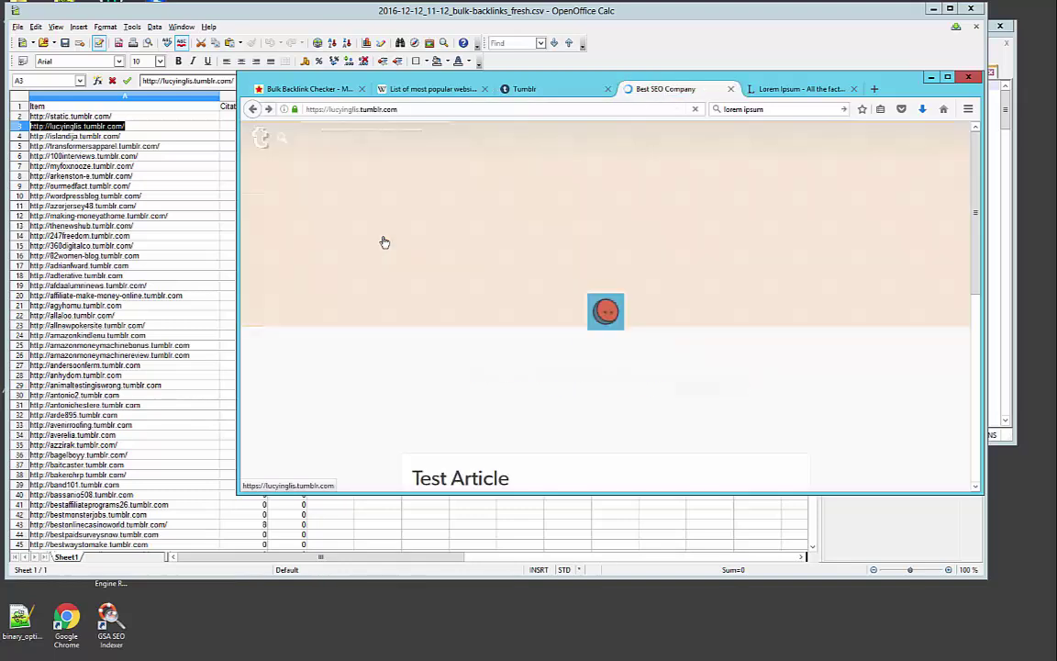
scroll(429, 347, "down", 10)
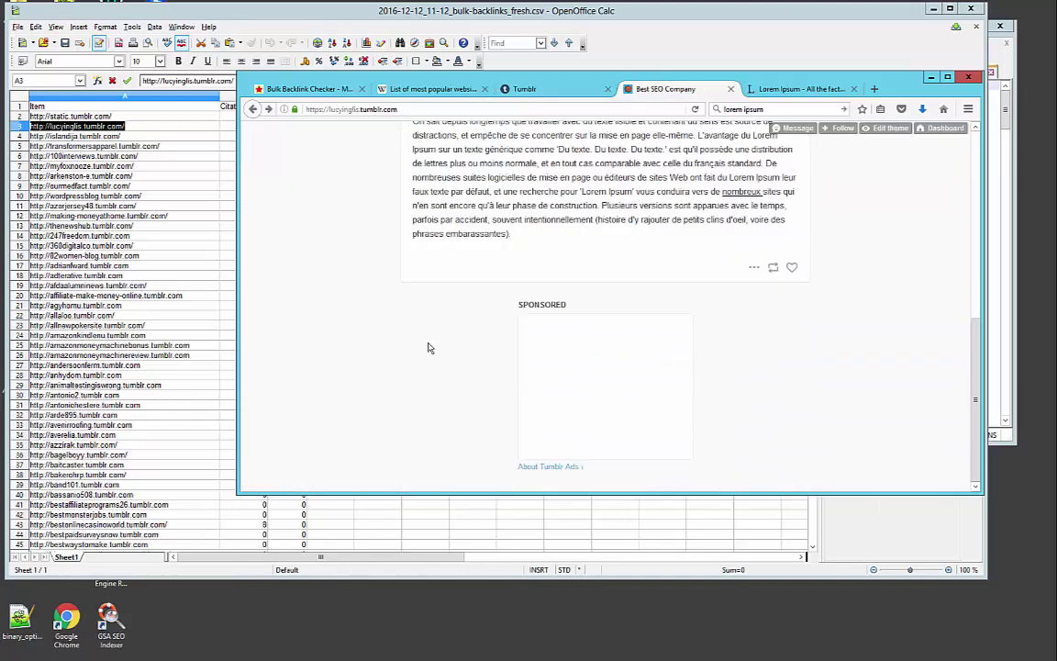
scroll(427, 347, "up", 3)
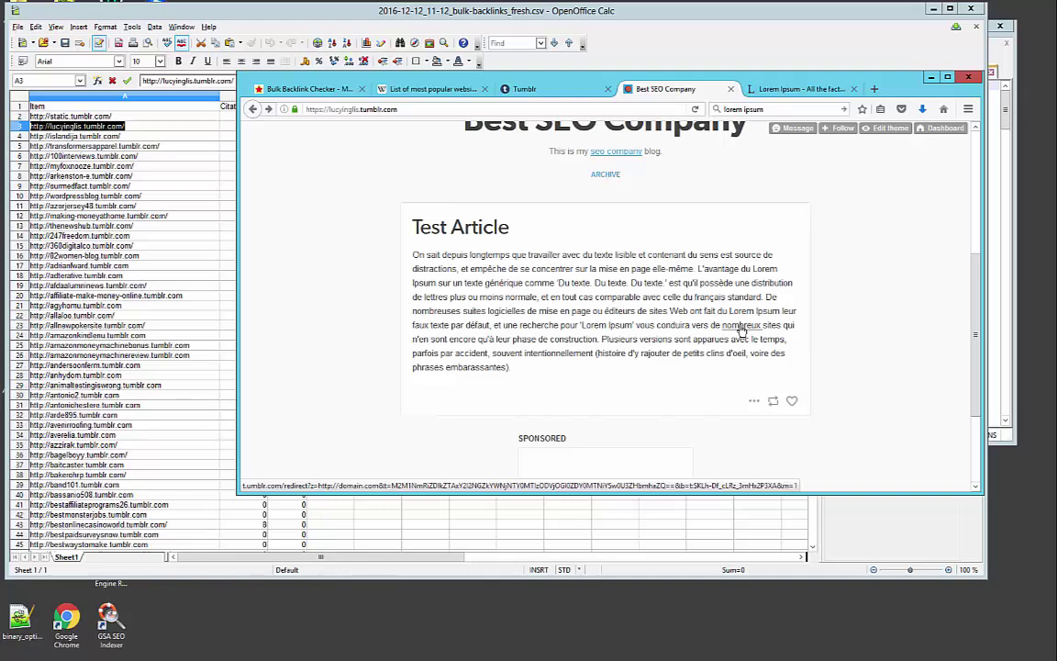
scroll(670, 303, "up", 3)
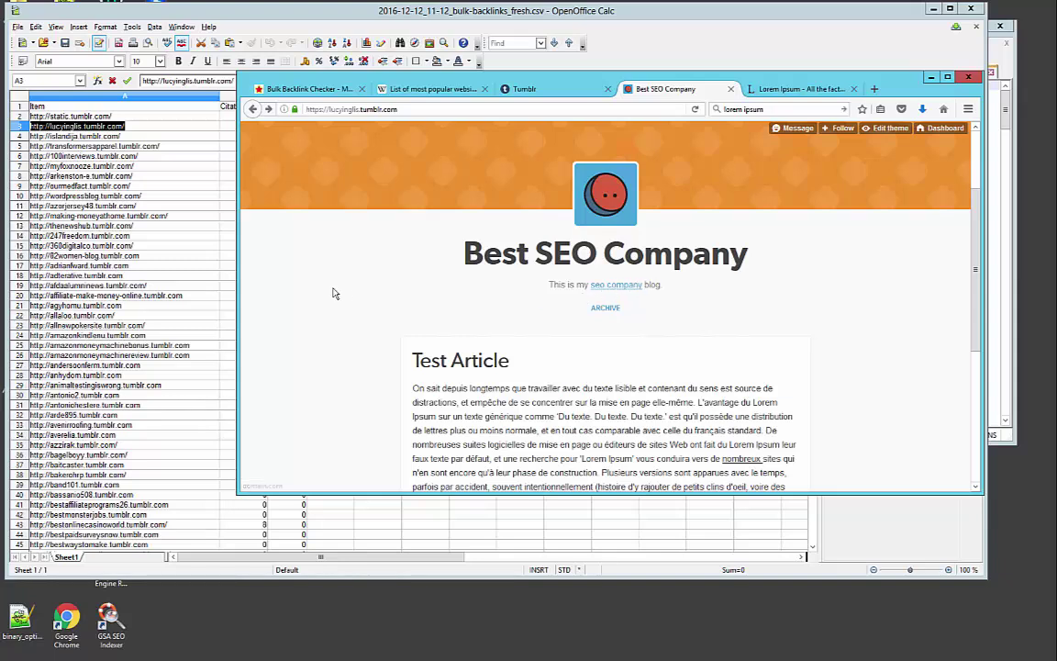
scroll(336, 290, "down", 3)
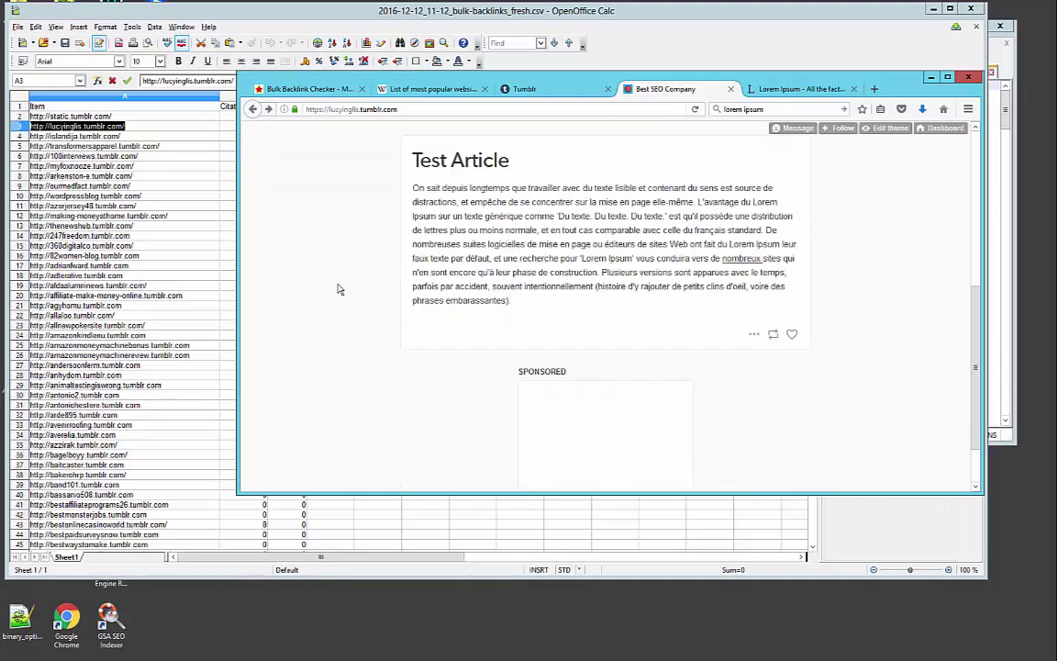
scroll(336, 289, "up", 3)
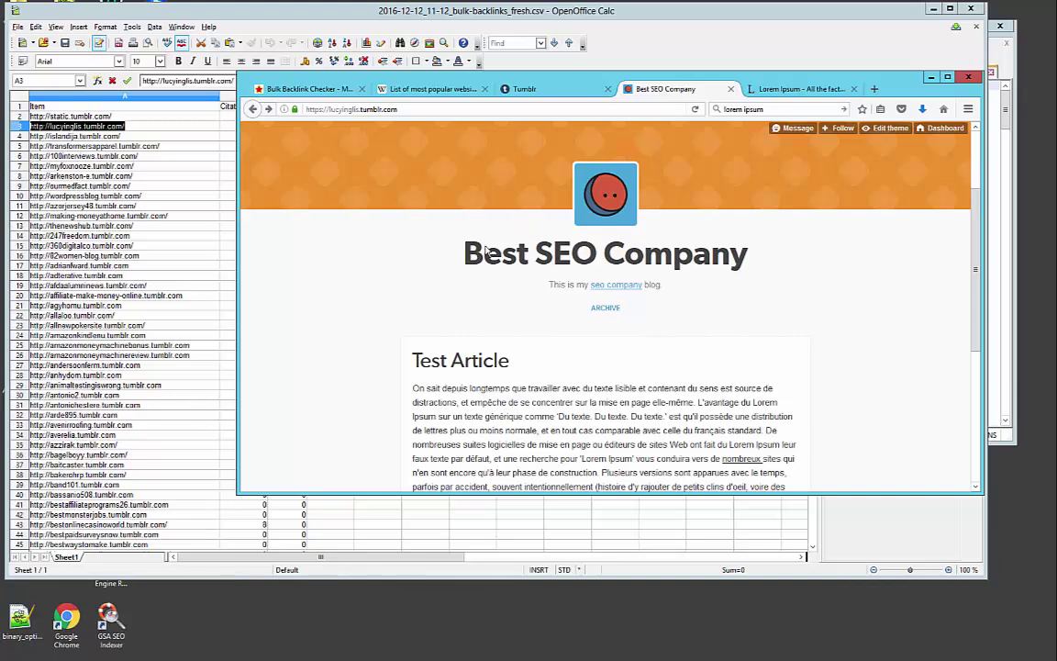
Reload the Best SEO Company blog again and scroll down to the Test Article post
scroll(484, 251, "down", 3)
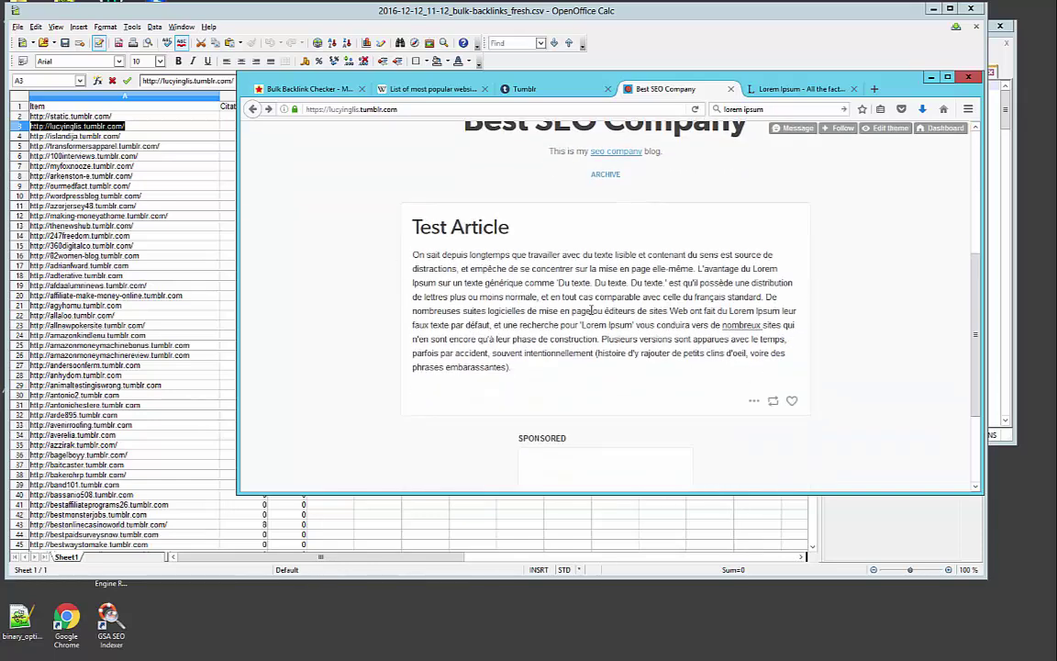
scroll(568, 308, "up", 5)
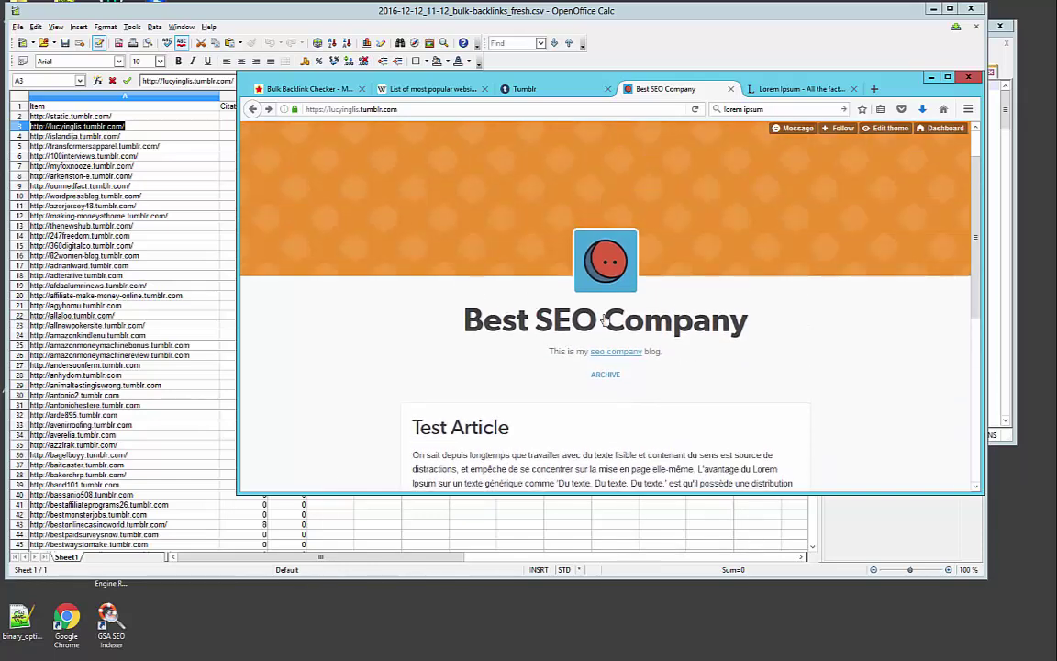
left_click(603, 318)
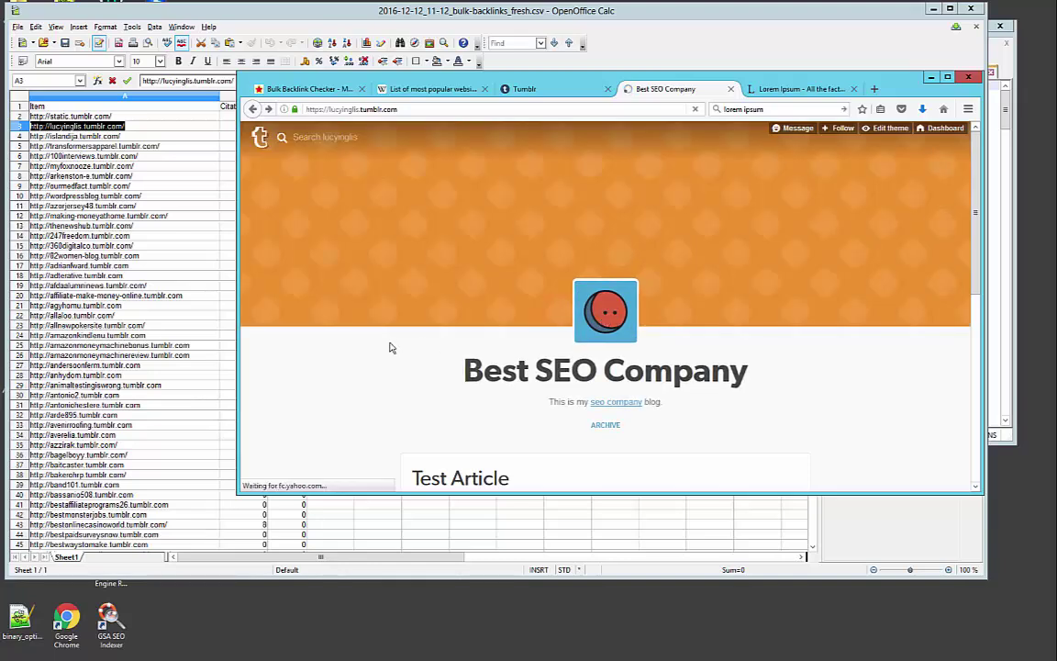
scroll(389, 347, "down", 3)
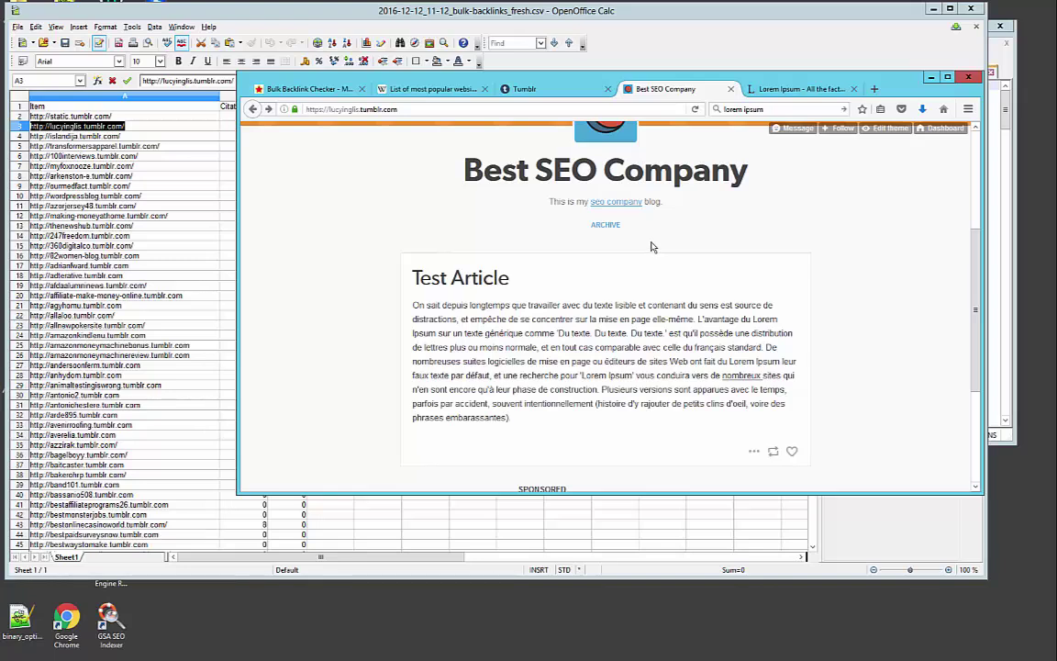
scroll(582, 315, "down", 1)
scroll(582, 316, "down", 3)
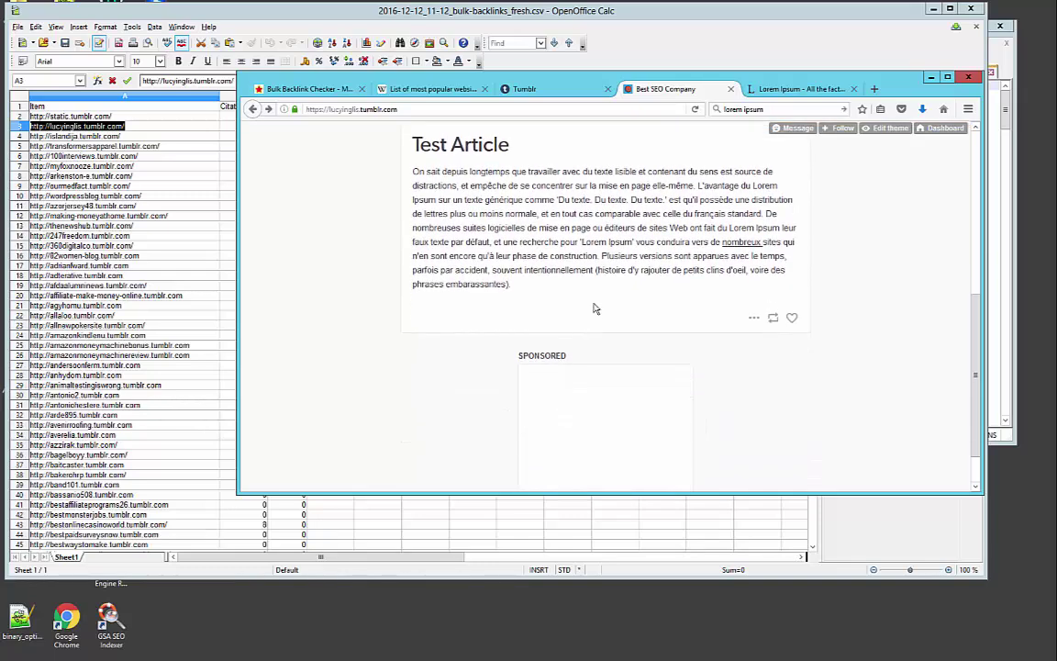
scroll(597, 314, "down", 1)
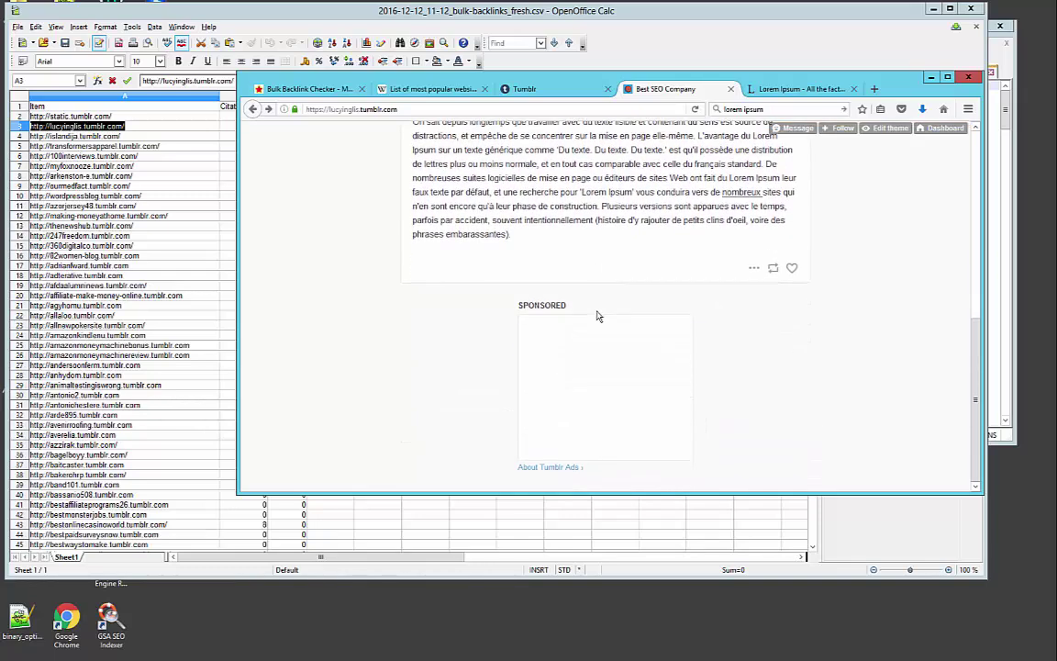
scroll(596, 315, "up", 4)
Select the entire French filler paragraph of the Test Article post
triple_click(598, 302)
double_click(599, 302)
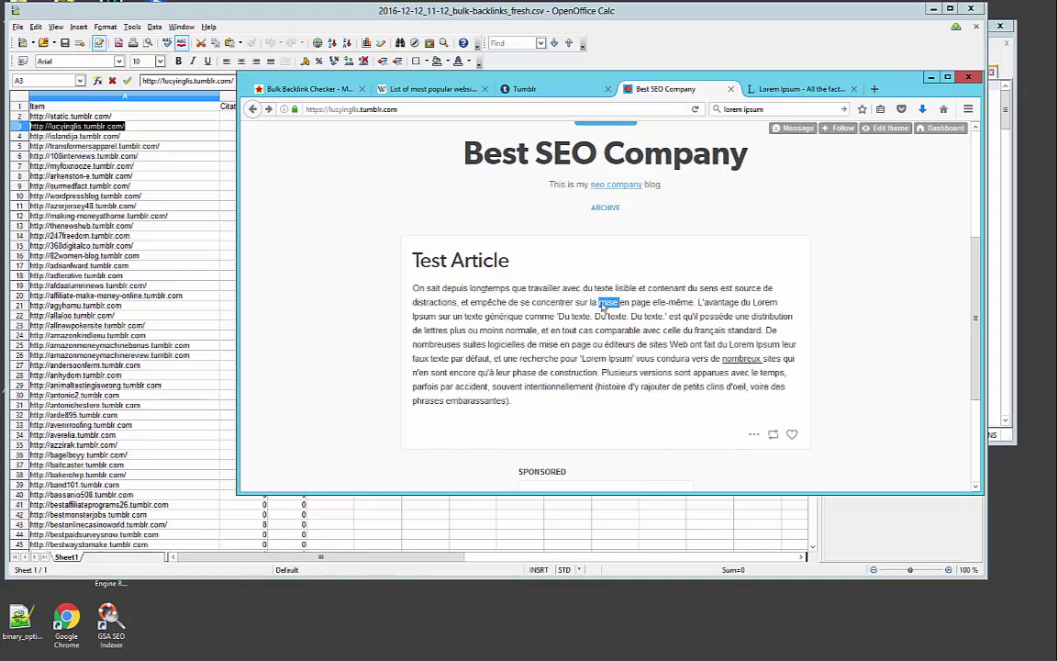
triple_click(606, 302)
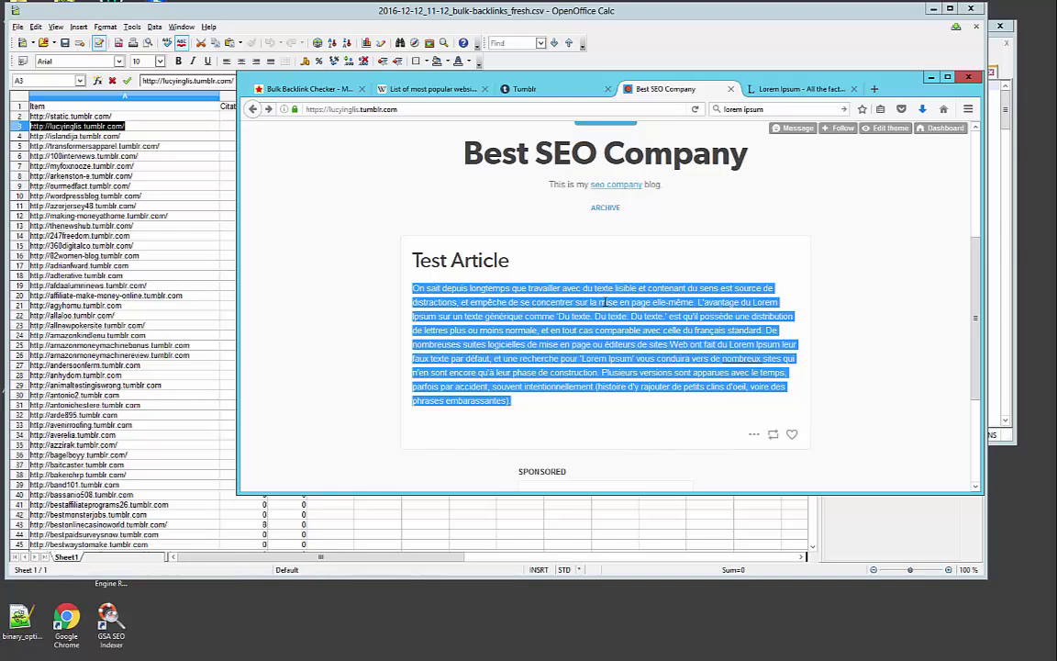
Minimise the Calc spreadsheet so Firefox showing the Best SEO Company blog is in front
left_click(862, 10)
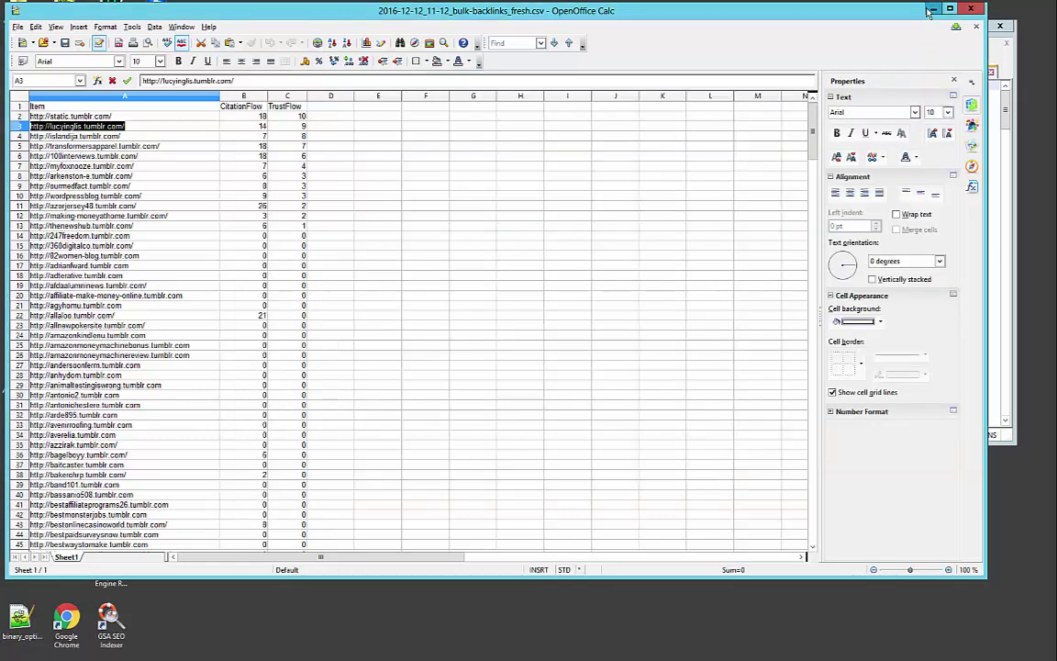
left_click(930, 10)
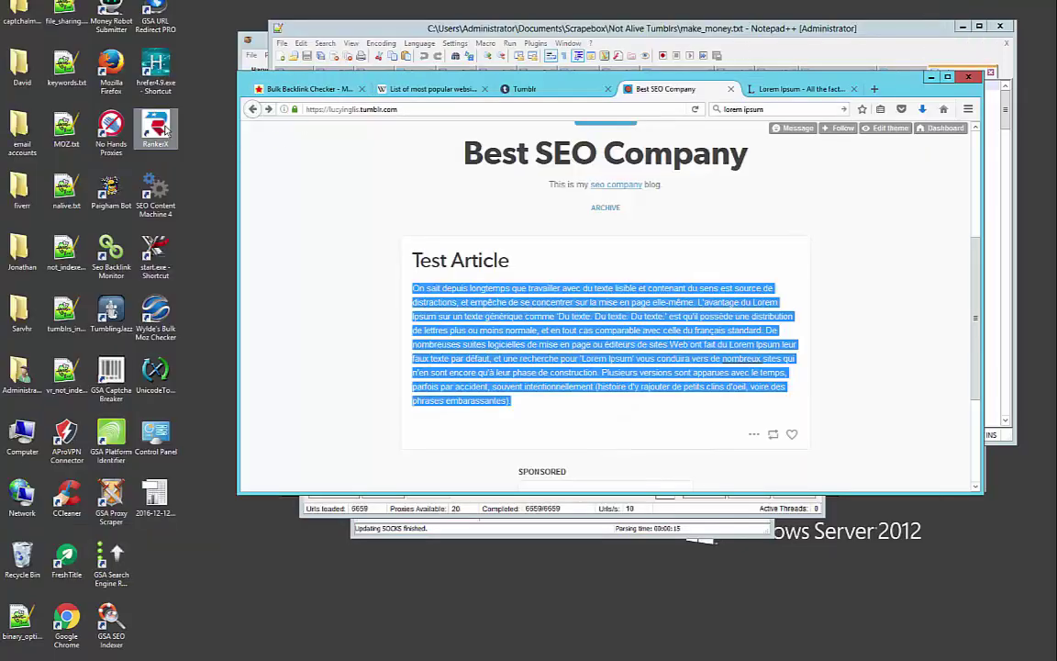
left_click(164, 131)
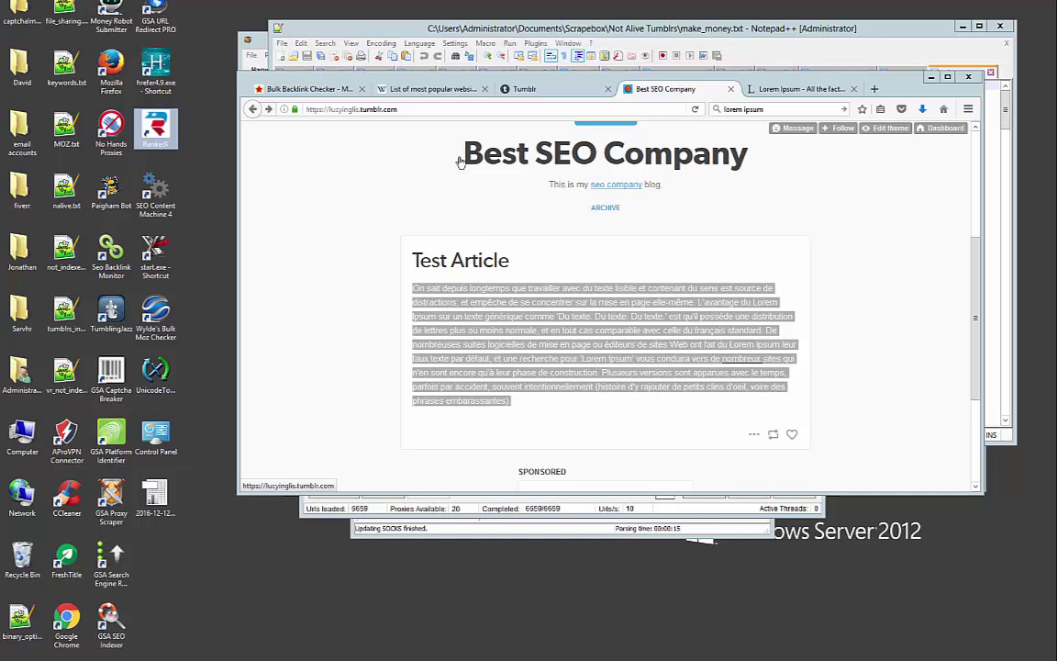
Copy the blog's web address and load google.com in the Lorem Ipsum tab
double_click(443, 108)
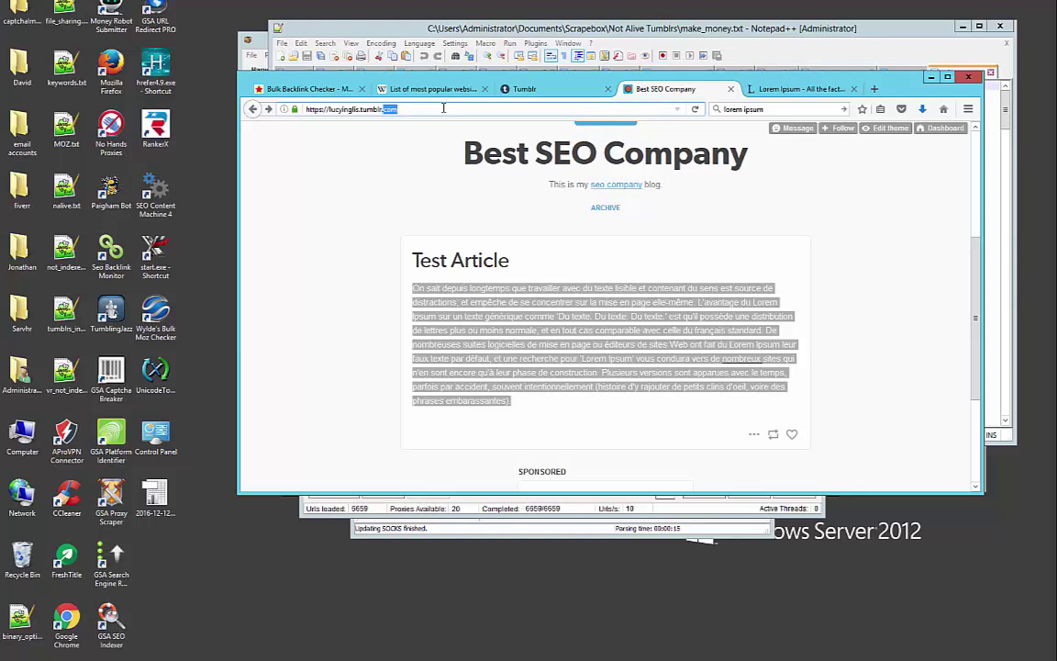
triple_click(335, 111)
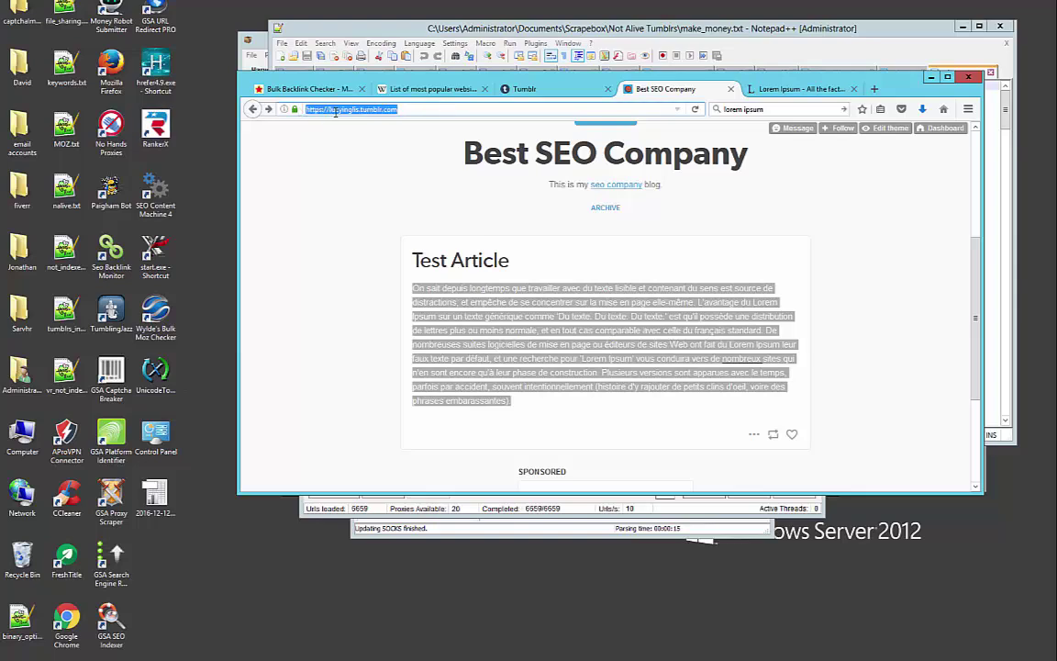
right_click(335, 111)
left_click(353, 144)
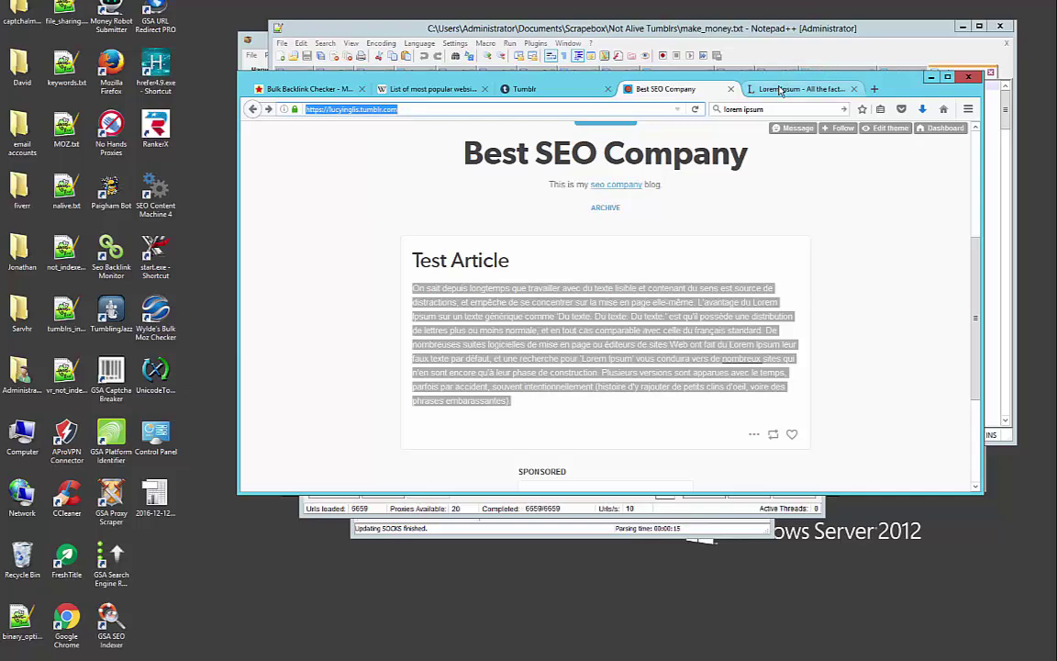
left_click(780, 89)
left_click(507, 109)
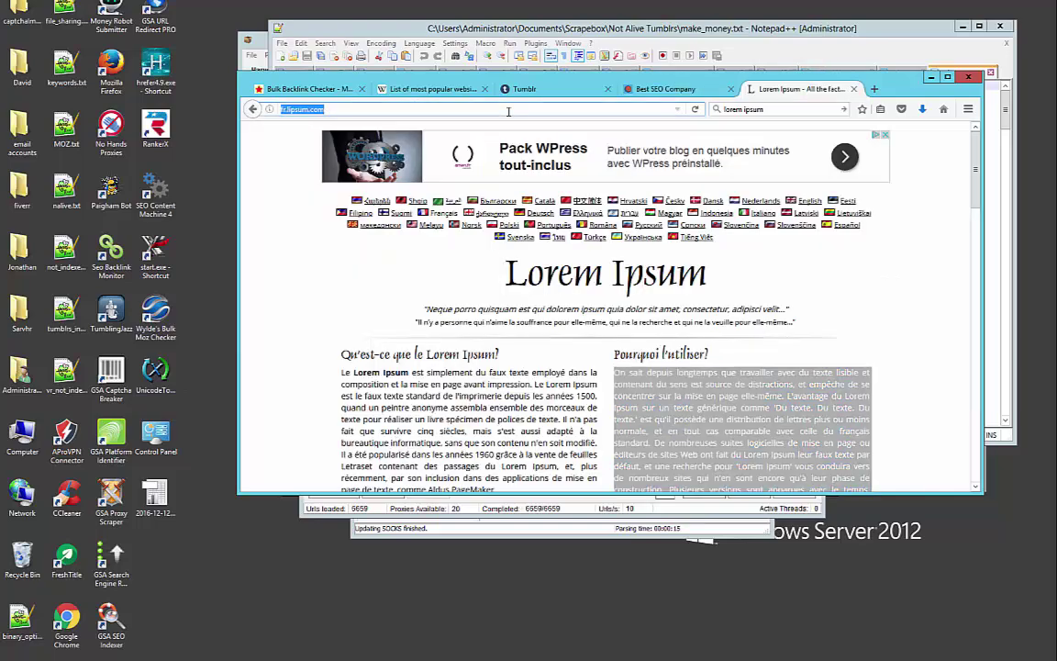
type("google.c")
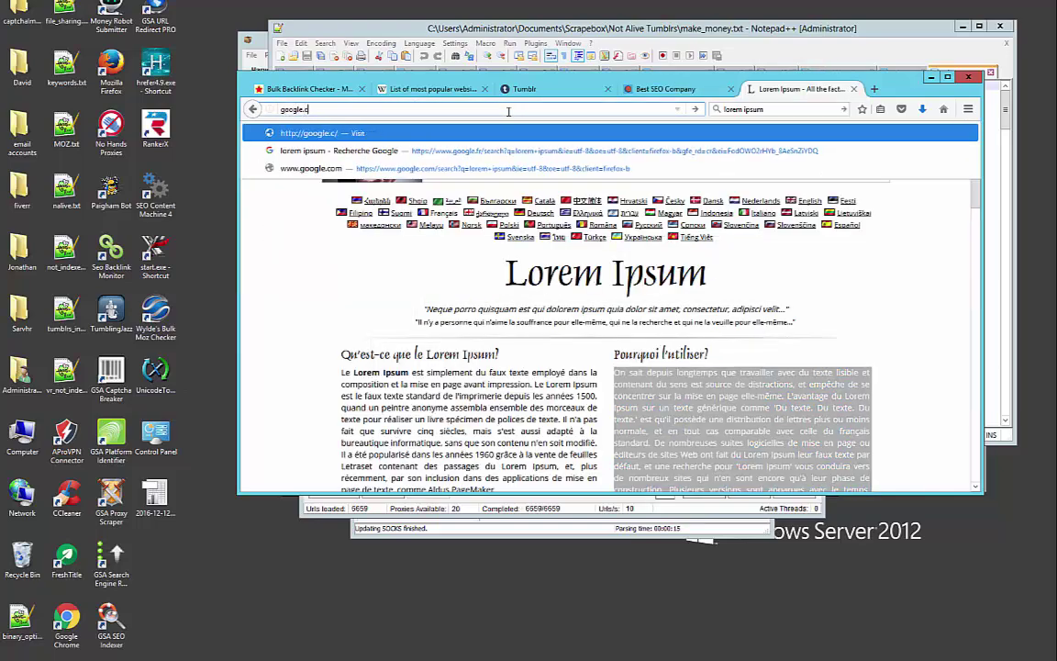
type("om")
key("Return")
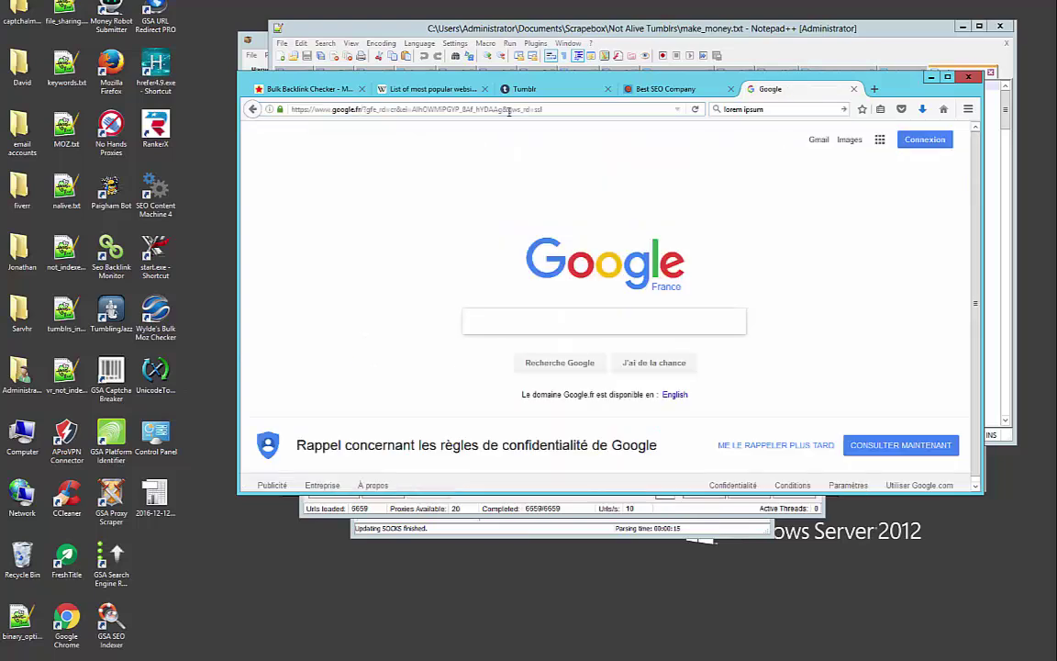
type("site")
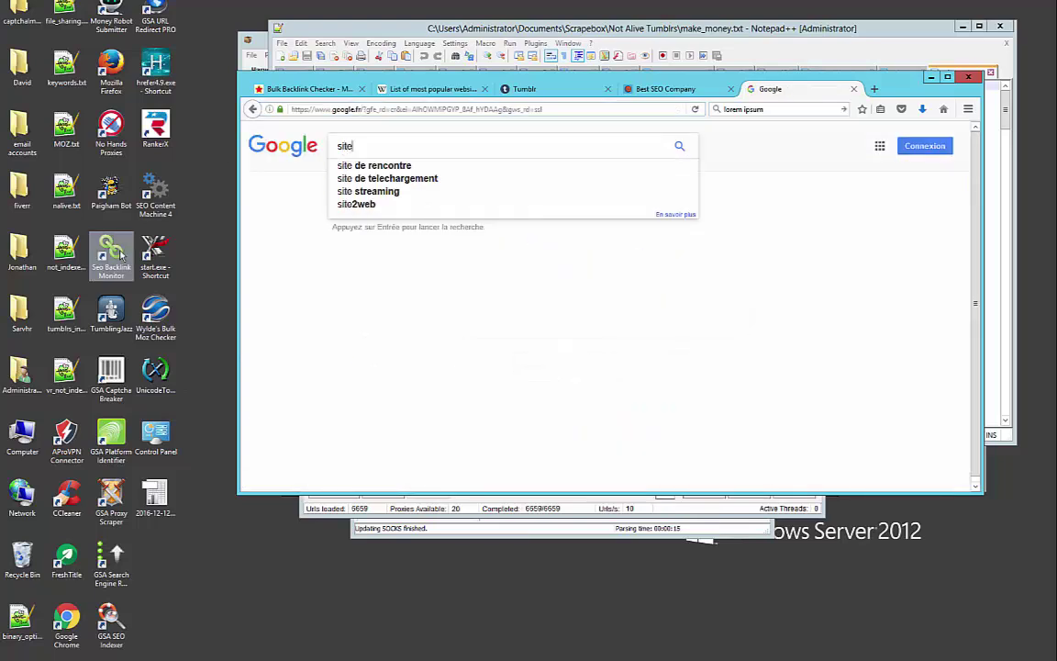
key("BackSpace")
key("BackSpace")
key("BackSpace")
key("BackSpace")
type("info:")
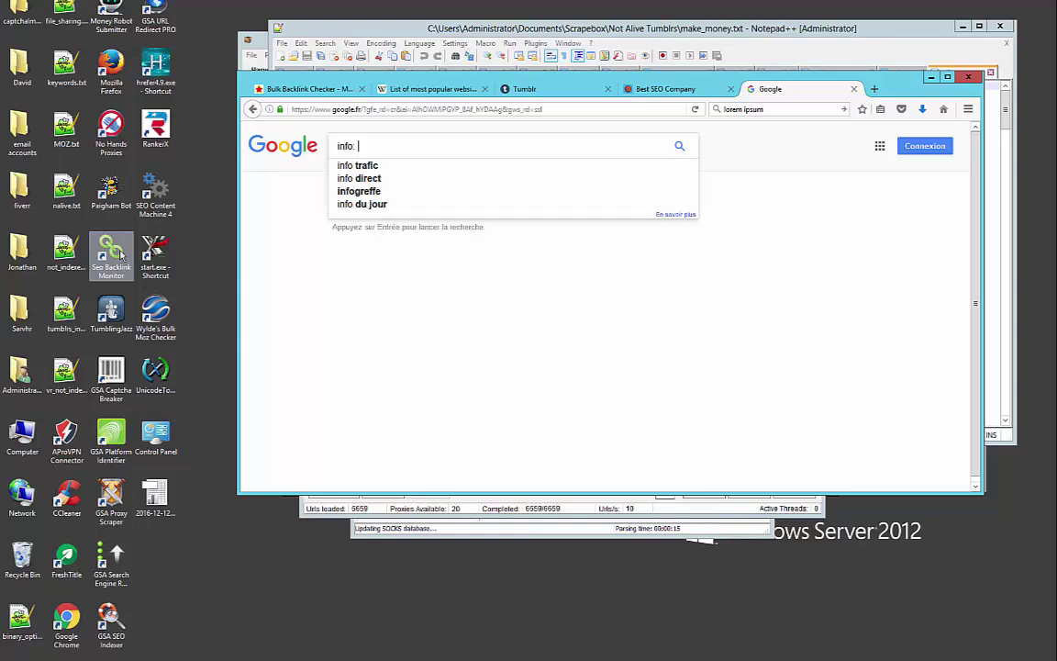
key("BackSpace")
key("ctrl+v")
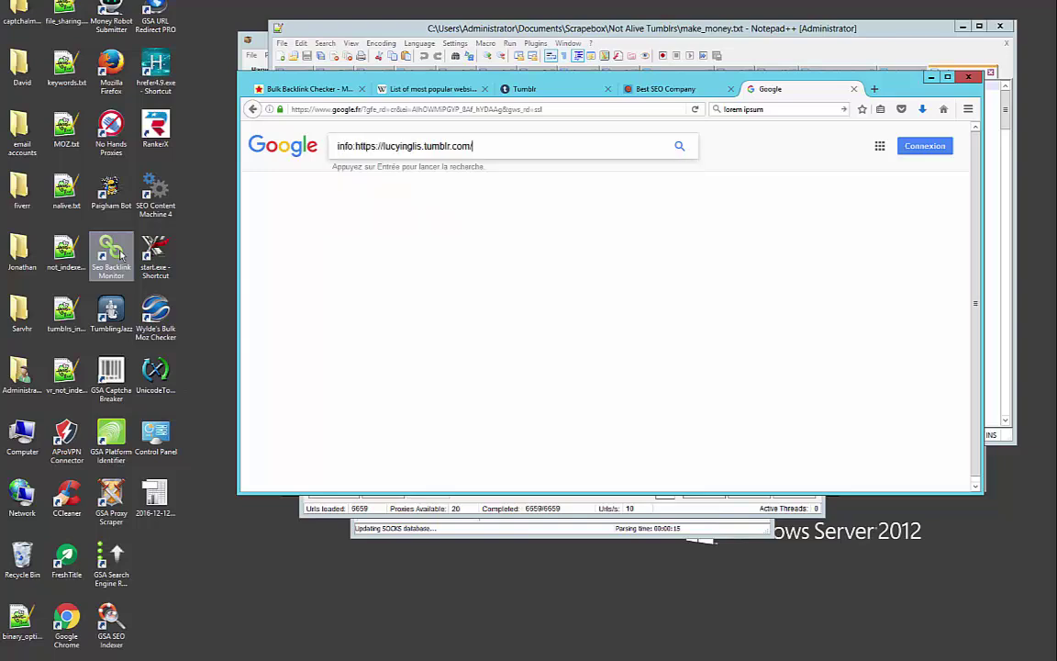
key("Left")
key("Left")
key("Left")
key("Left")
key("Left")
key("Left")
key("Left")
key("Left")
key("Left")
key("Left")
key("BackSpace")
key("BackSpace")
key("BackSpace")
key("BackSpace")
key("BackSpace")
key("BackSpace")
key("BackSpace")
key("BackSpace")
key("BackSpace")
Run the info: query for the blog's tumblr address and scroll its single indexed result
key("Return")
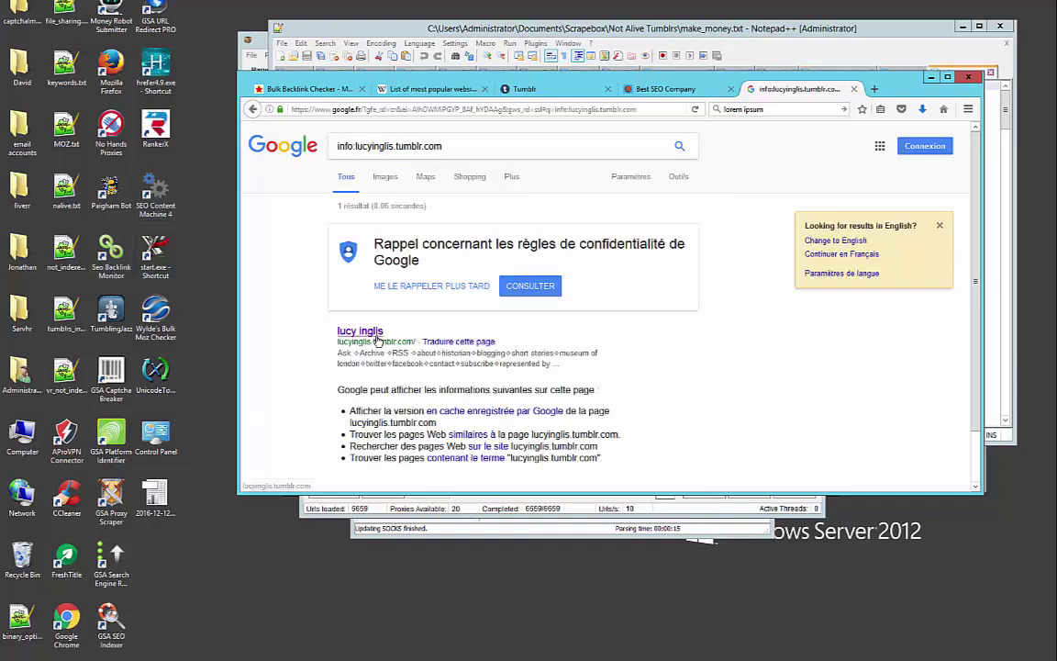
scroll(382, 341, "down", 1)
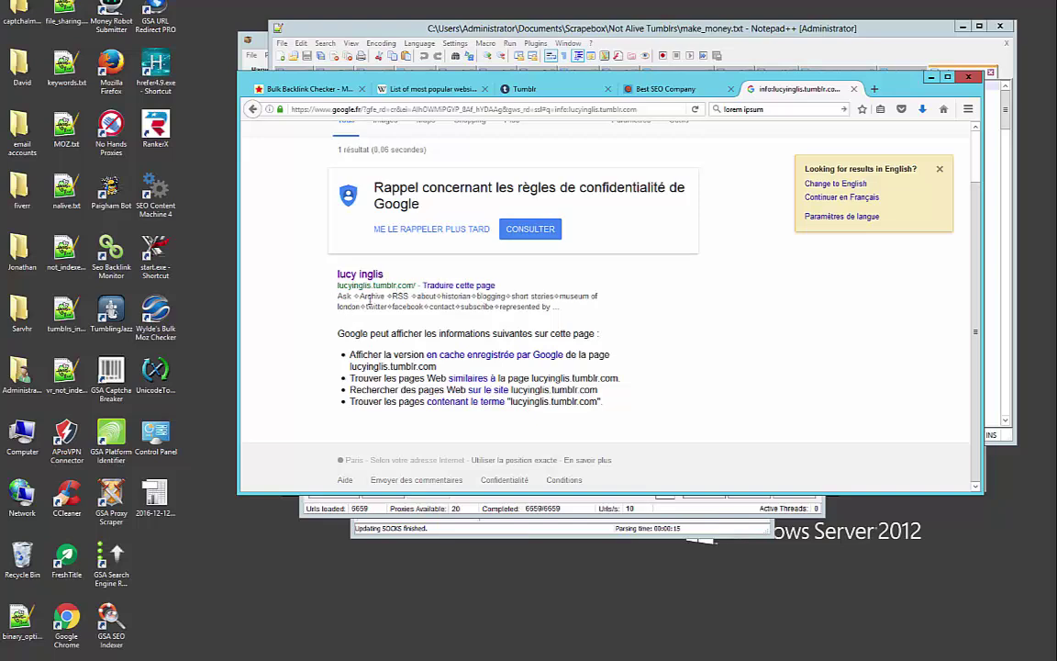